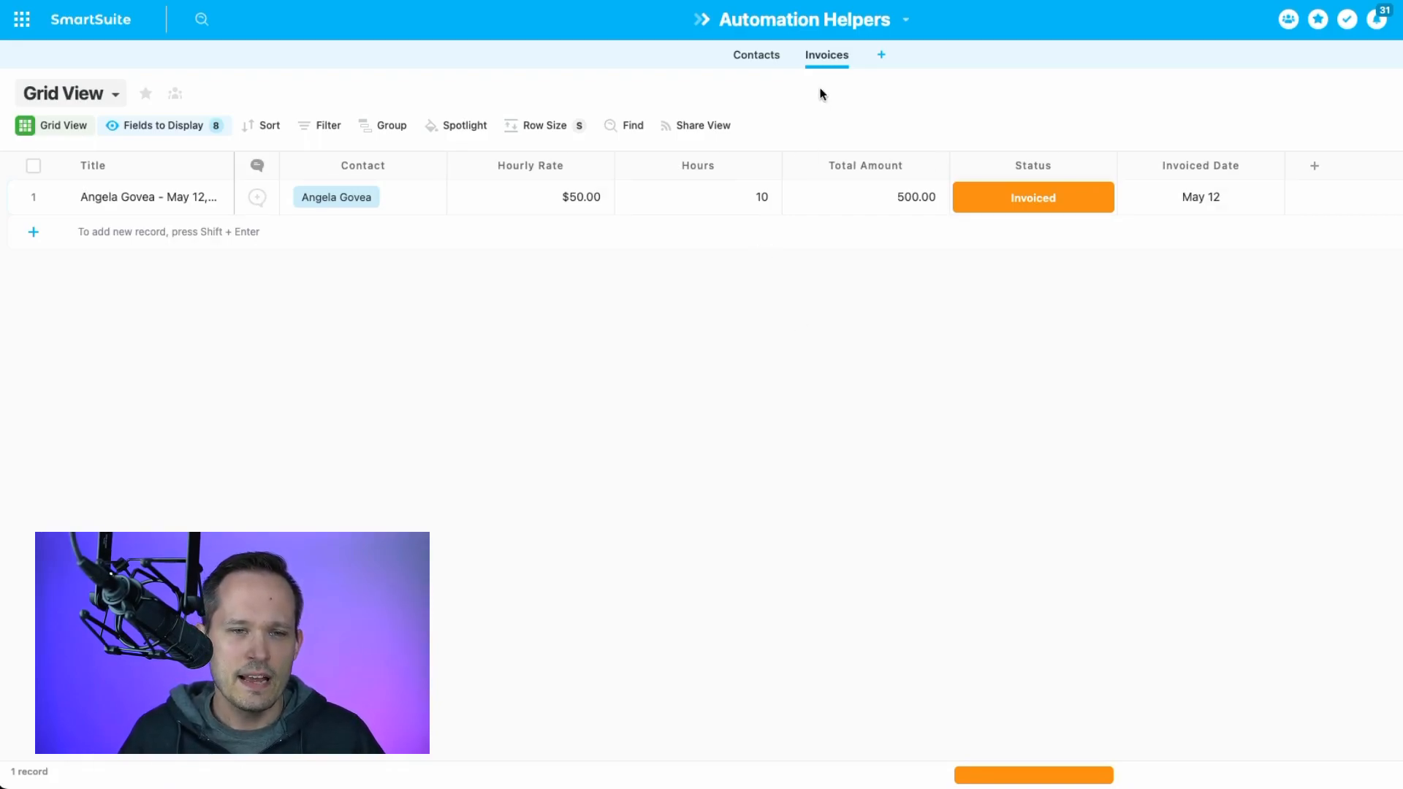
Examine the invoice record's Contact, Hourly Rate and Hours values
{"action": "left_click", "coordinate": [418, 205]}
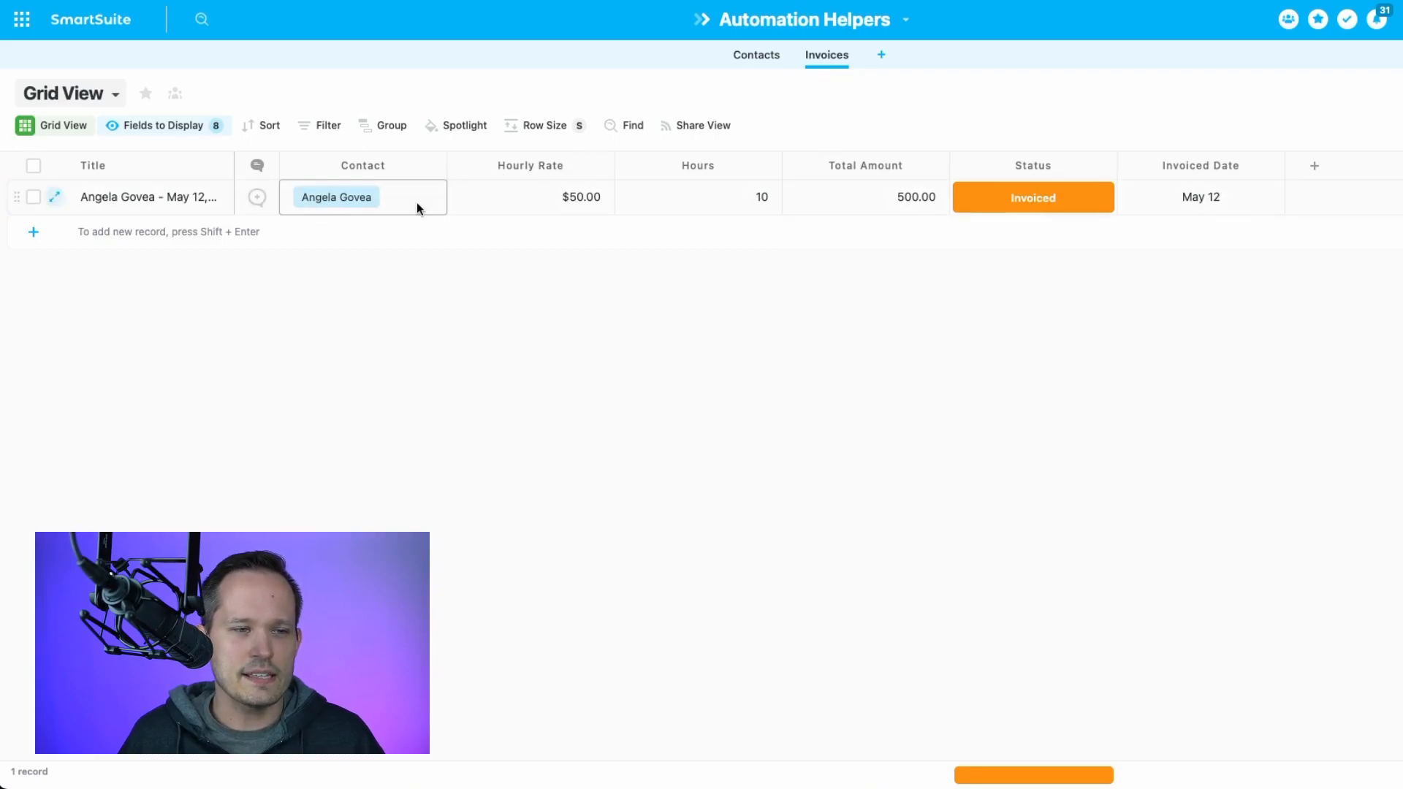
{"action": "left_click", "coordinate": [553, 205]}
{"action": "left_click", "coordinate": [567, 200]}
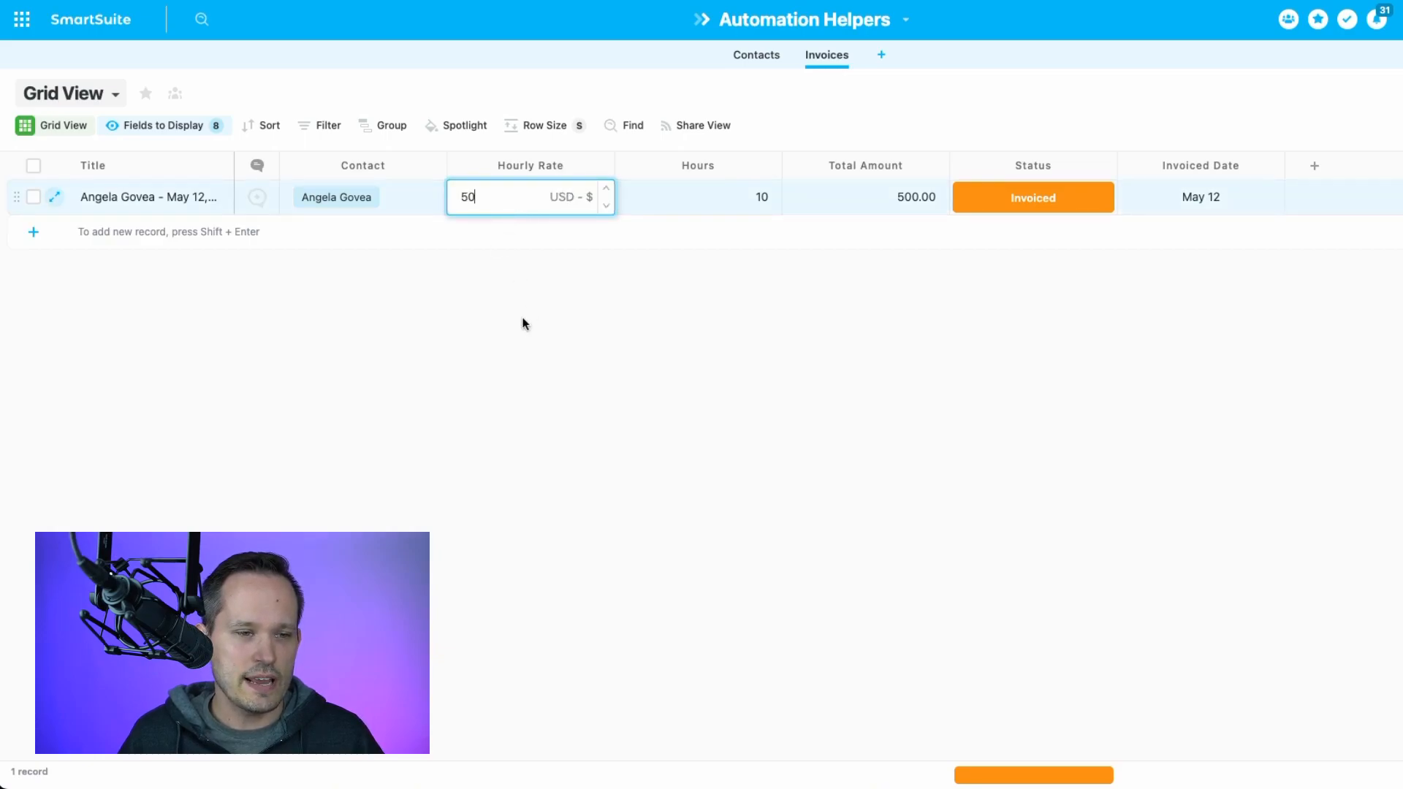
{"action": "left_click", "coordinate": [540, 303]}
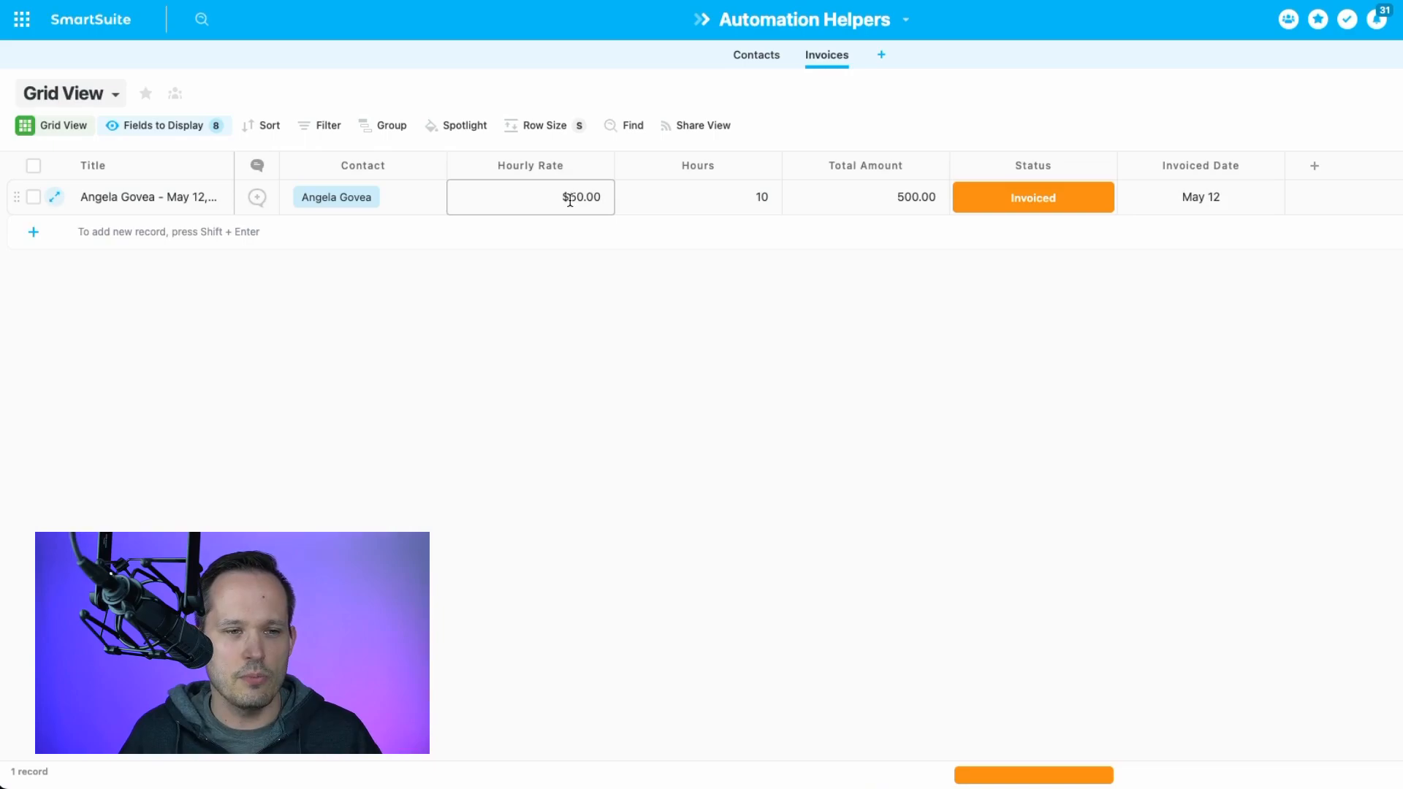
{"action": "left_click", "coordinate": [577, 199]}
{"action": "left_click", "coordinate": [568, 195]}
{"action": "left_click", "coordinate": [637, 335]}
{"action": "left_click", "coordinate": [748, 195]}
{"action": "left_click", "coordinate": [732, 307]}
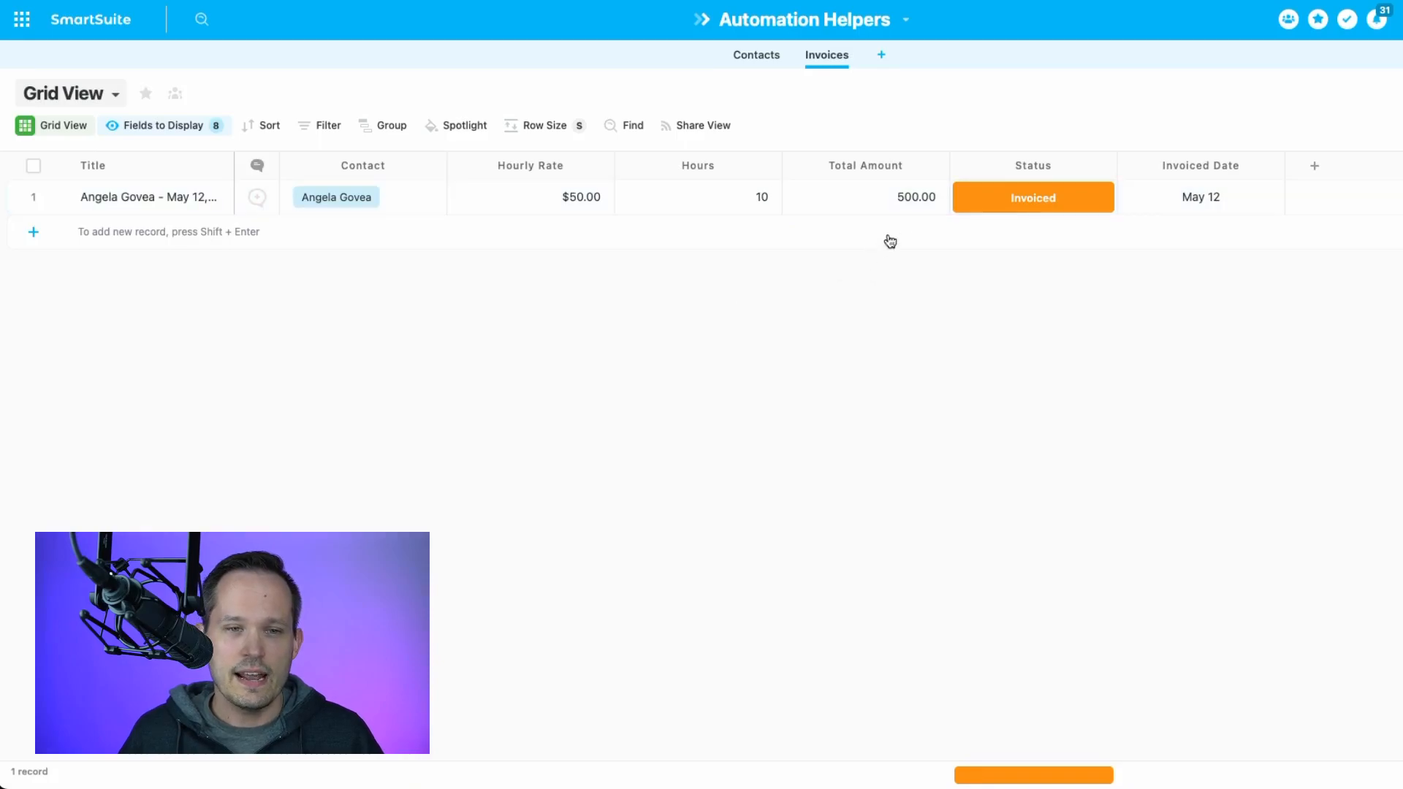
Review the formula behind the Total Amount field and exit its settings without saving
{"action": "left_click", "coordinate": [938, 168]}
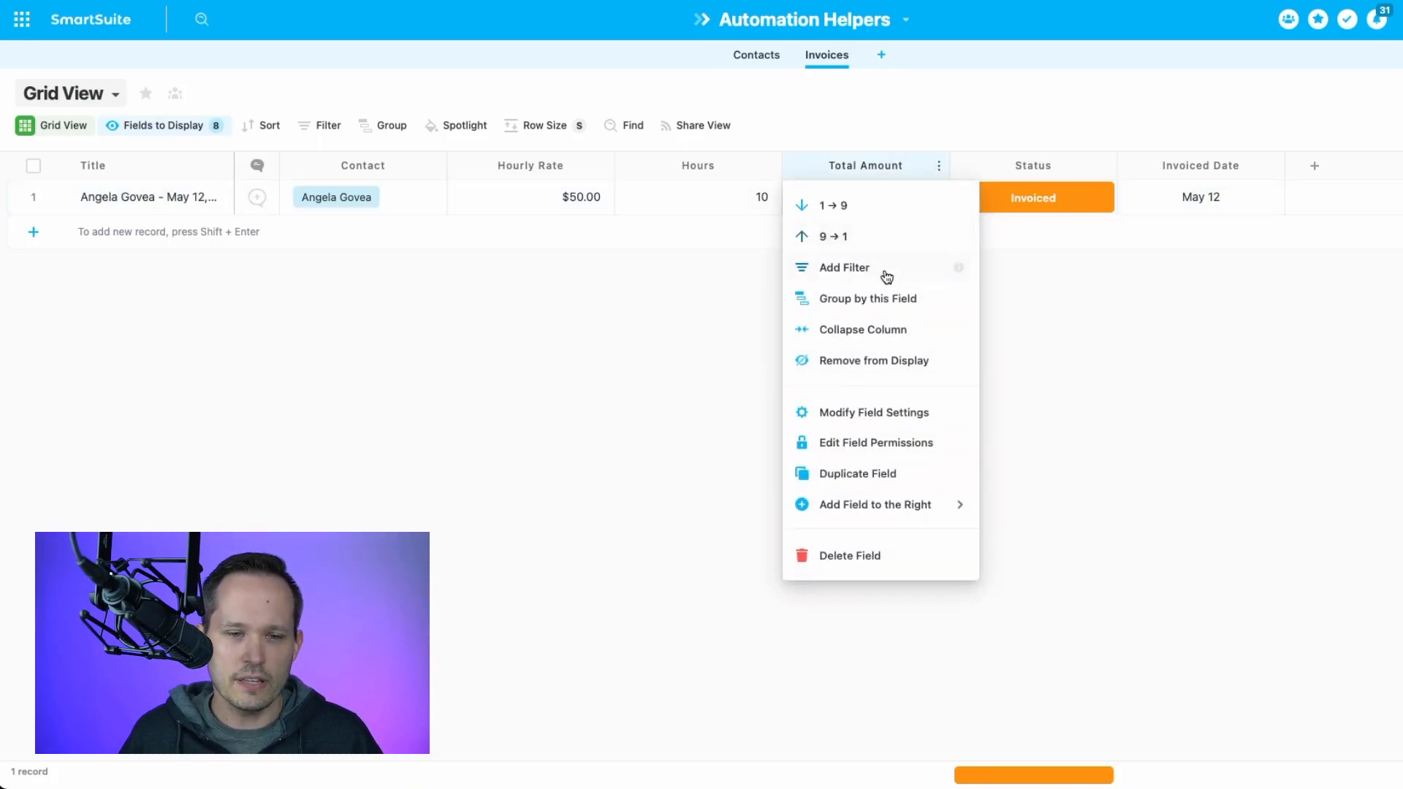
{"action": "left_click", "coordinate": [879, 410]}
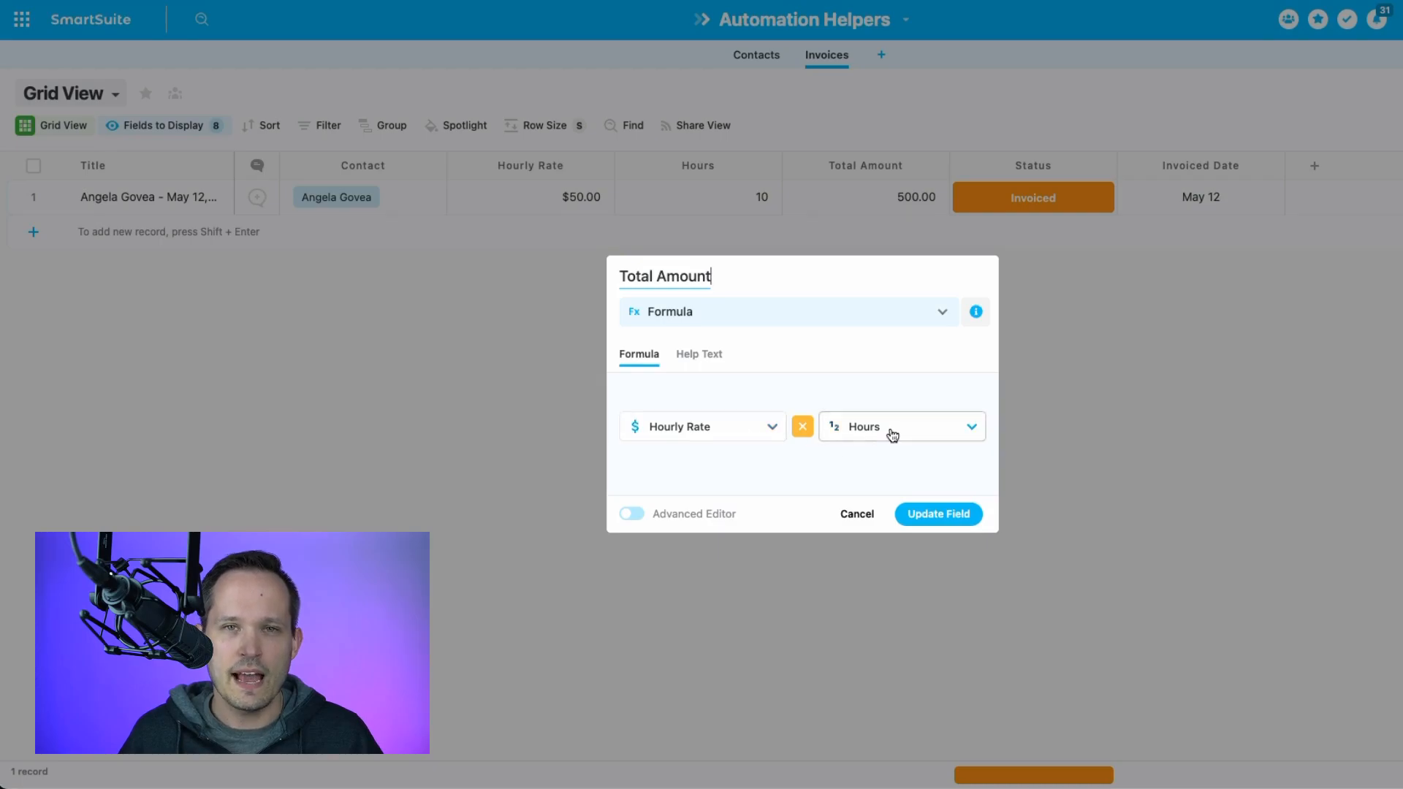
{"action": "left_click", "coordinate": [1099, 364]}
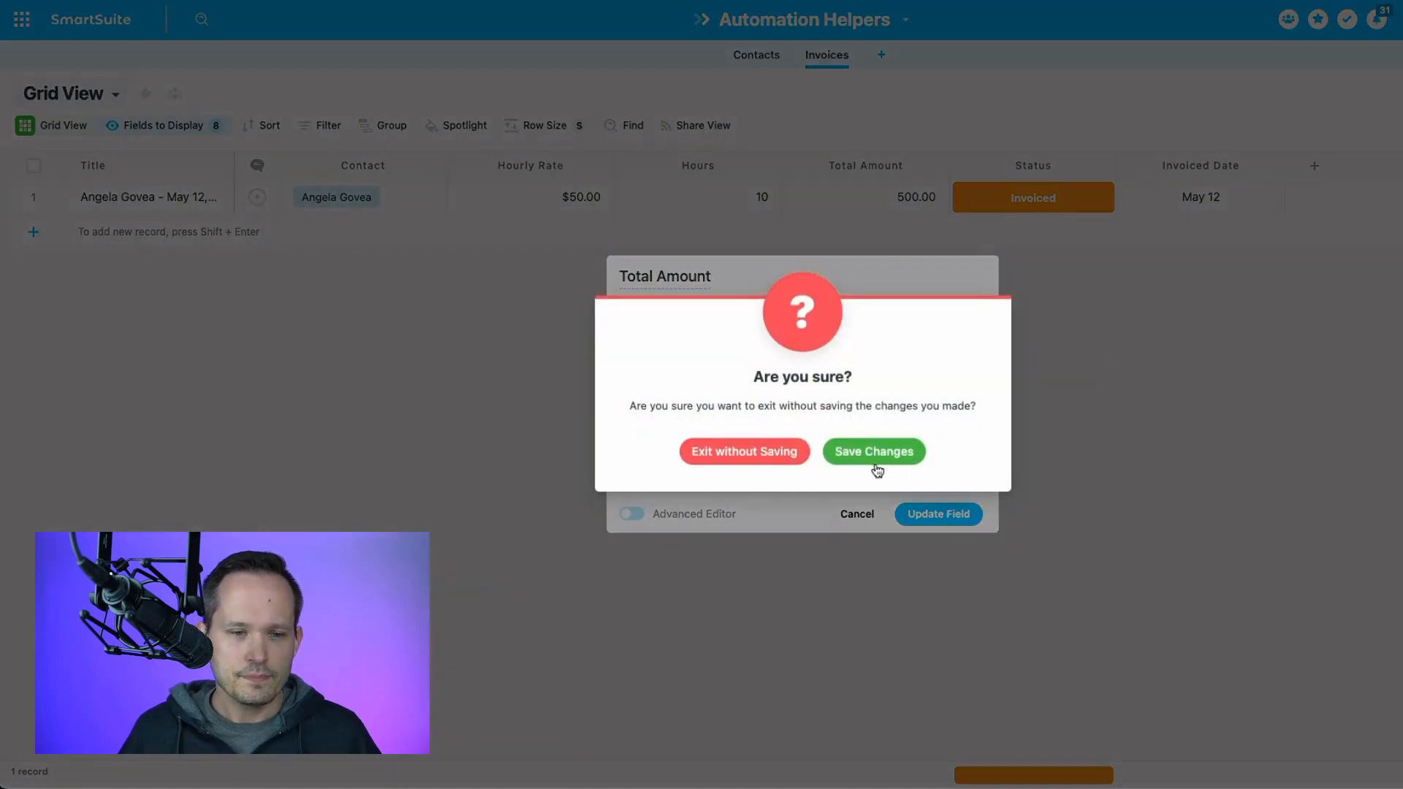
{"action": "left_click", "coordinate": [756, 459]}
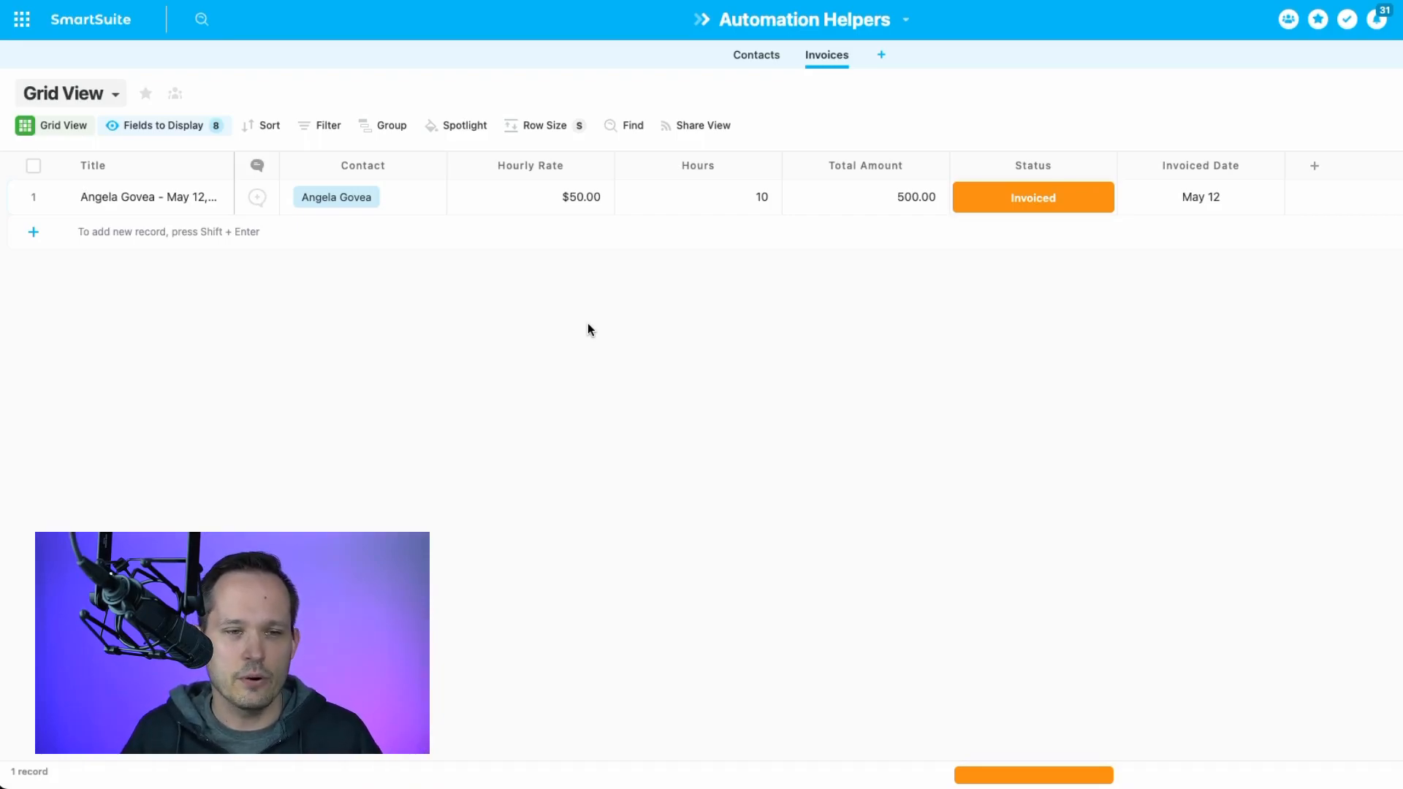
{"action": "left_click", "coordinate": [582, 203]}
{"action": "left_click", "coordinate": [573, 204]}
{"action": "left_click", "coordinate": [570, 199]}
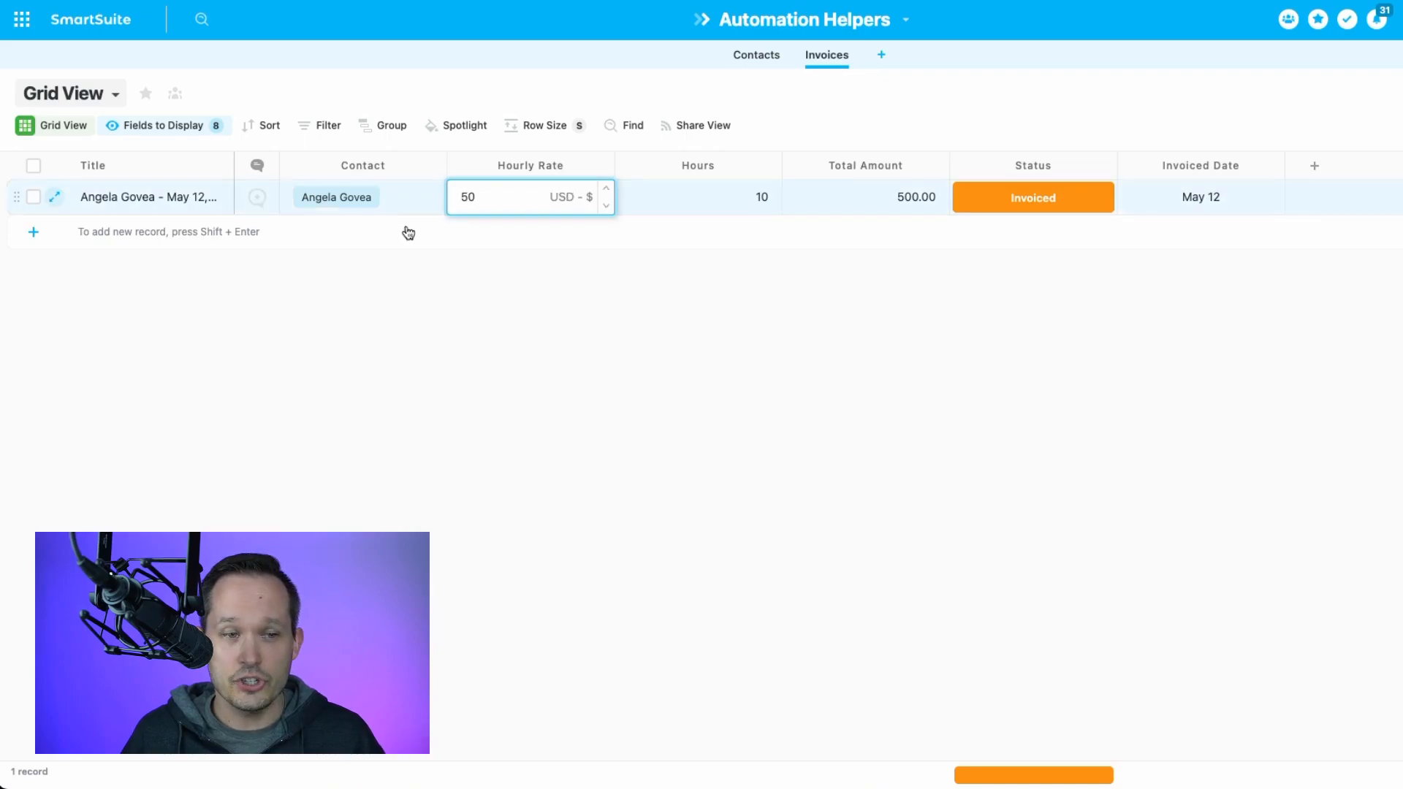
{"action": "left_click", "coordinate": [571, 360]}
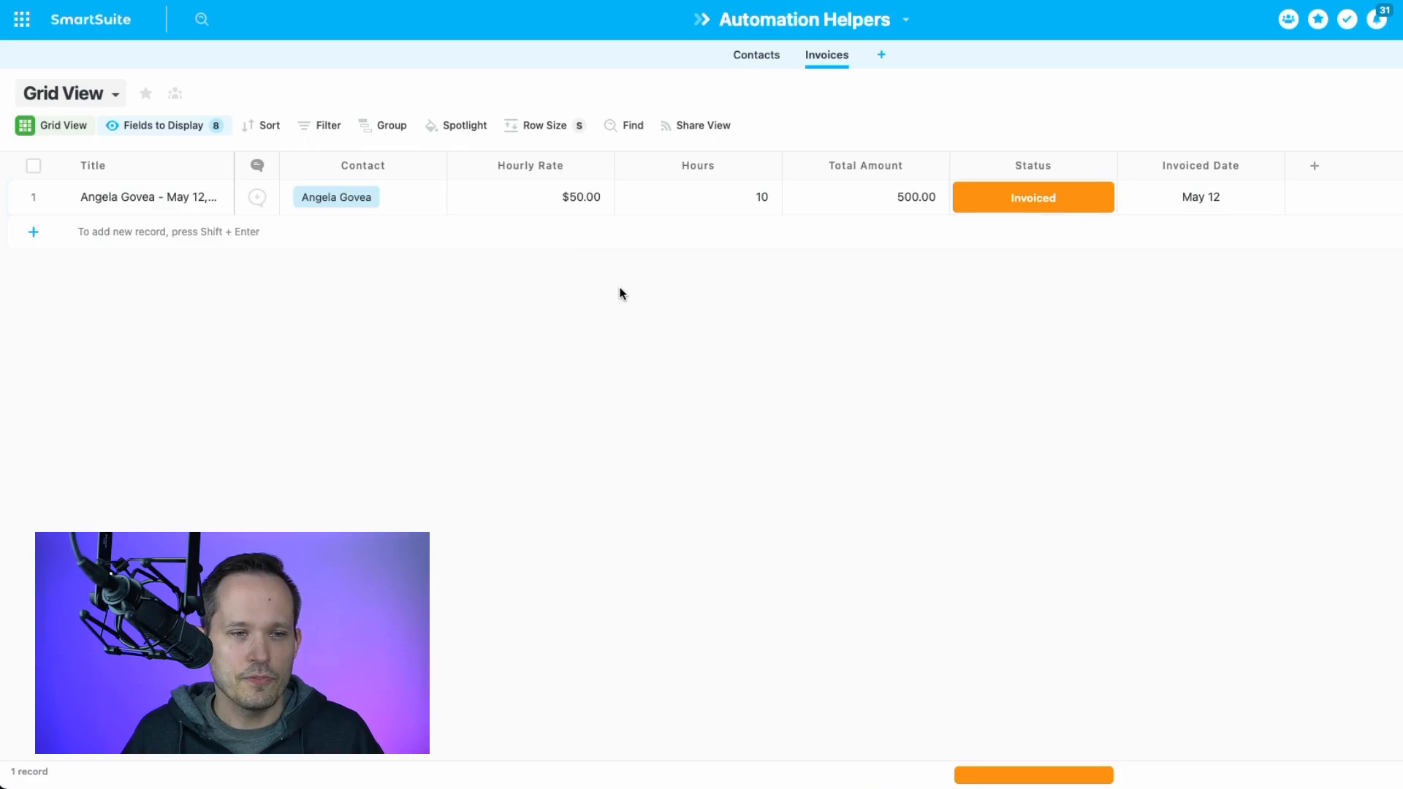
Inspect the default value setting of the invoices' Hourly Rate field and close the settings
{"action": "left_click", "coordinate": [604, 168]}
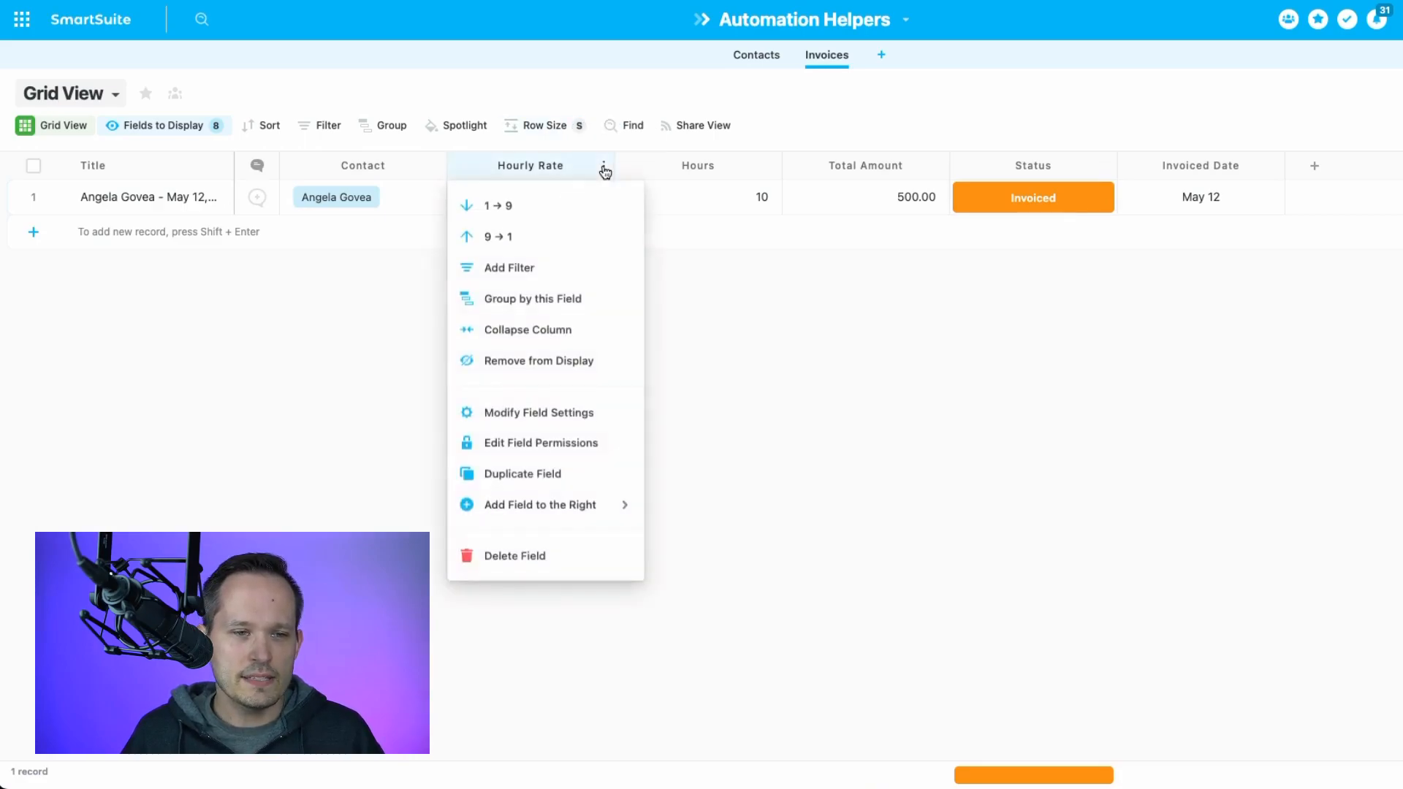
{"action": "left_click", "coordinate": [560, 415]}
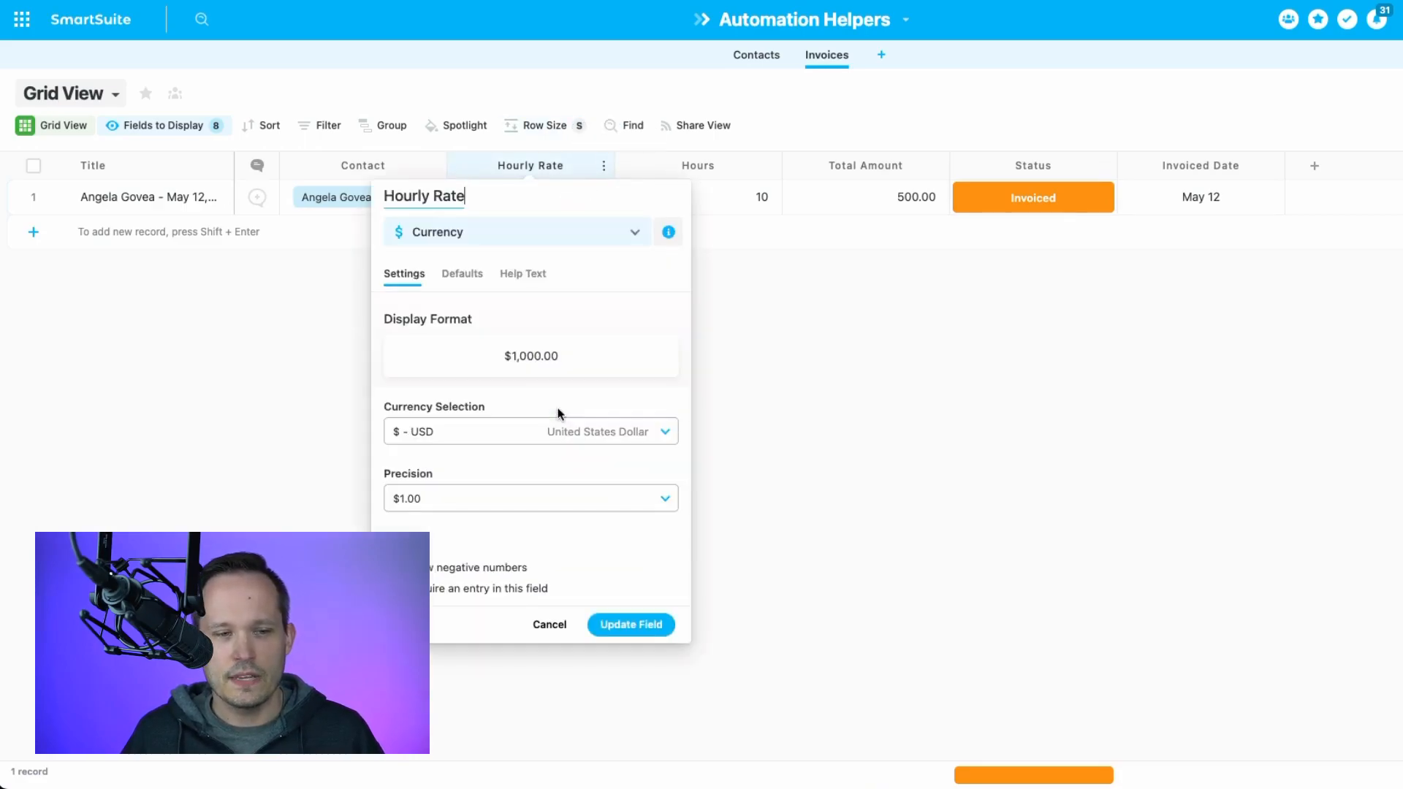
{"action": "left_click", "coordinate": [472, 282]}
{"action": "left_click", "coordinate": [482, 358]}
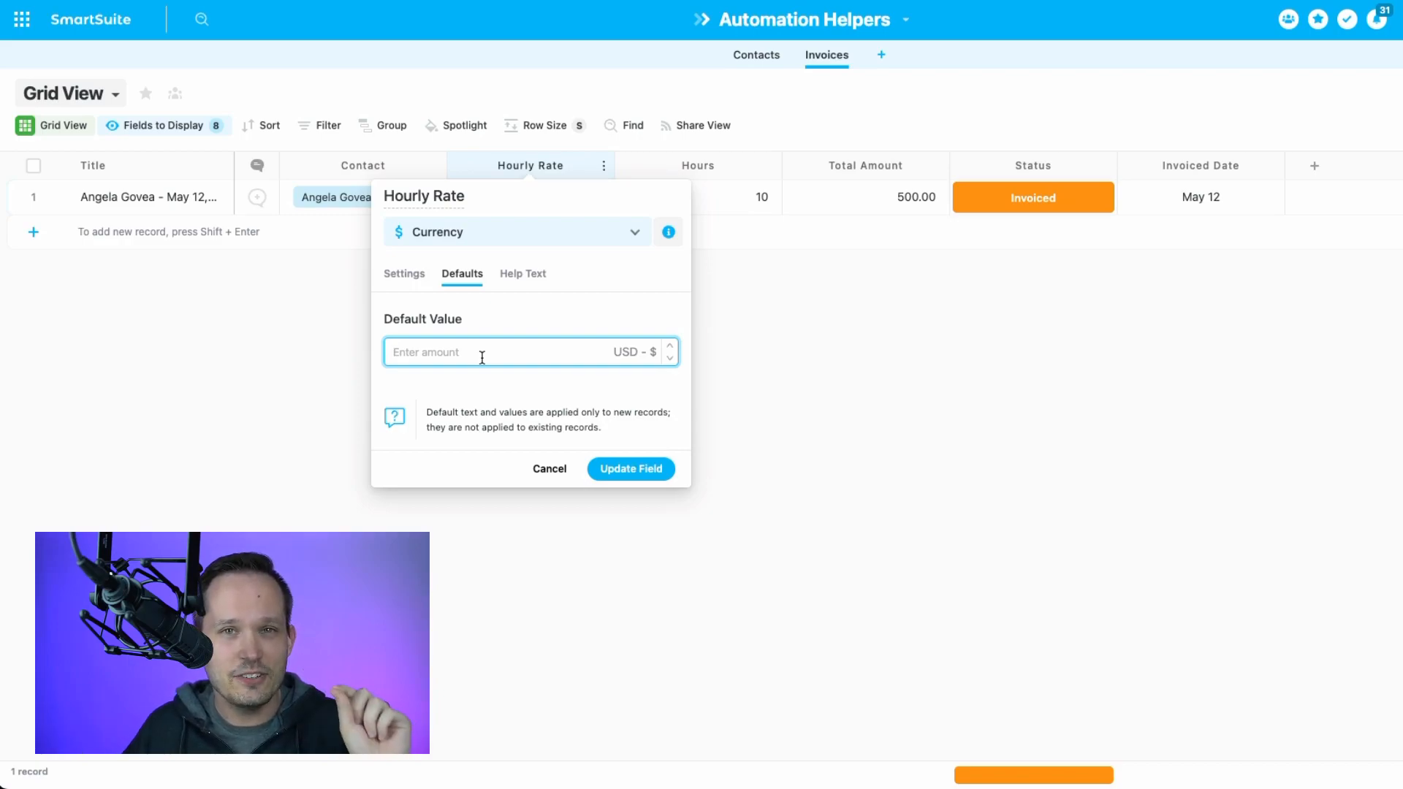
{"action": "left_click", "coordinate": [739, 313]}
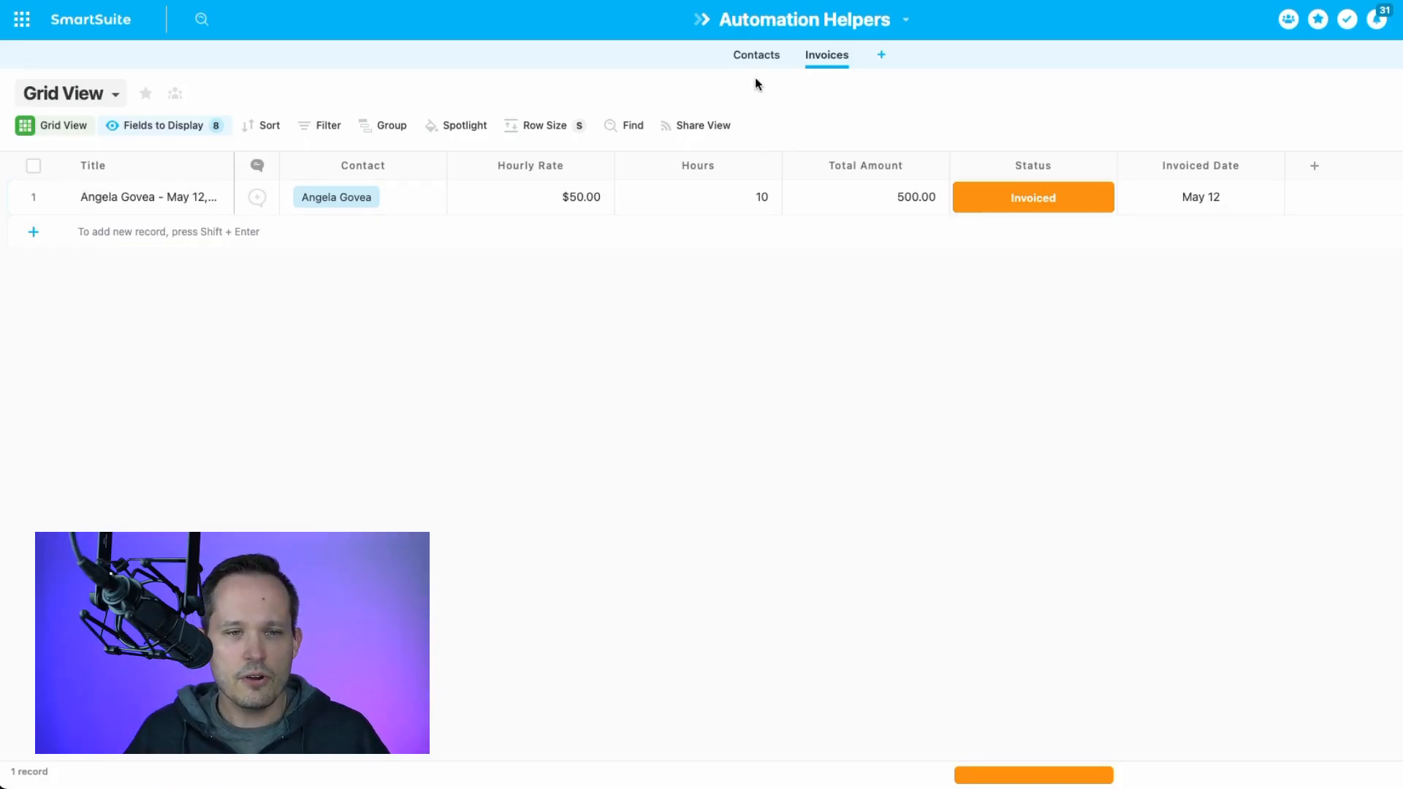
In the Contacts table, set the Hourly Rate to $75 for the third contact and $65 for the fourth
{"action": "left_click", "coordinate": [757, 57]}
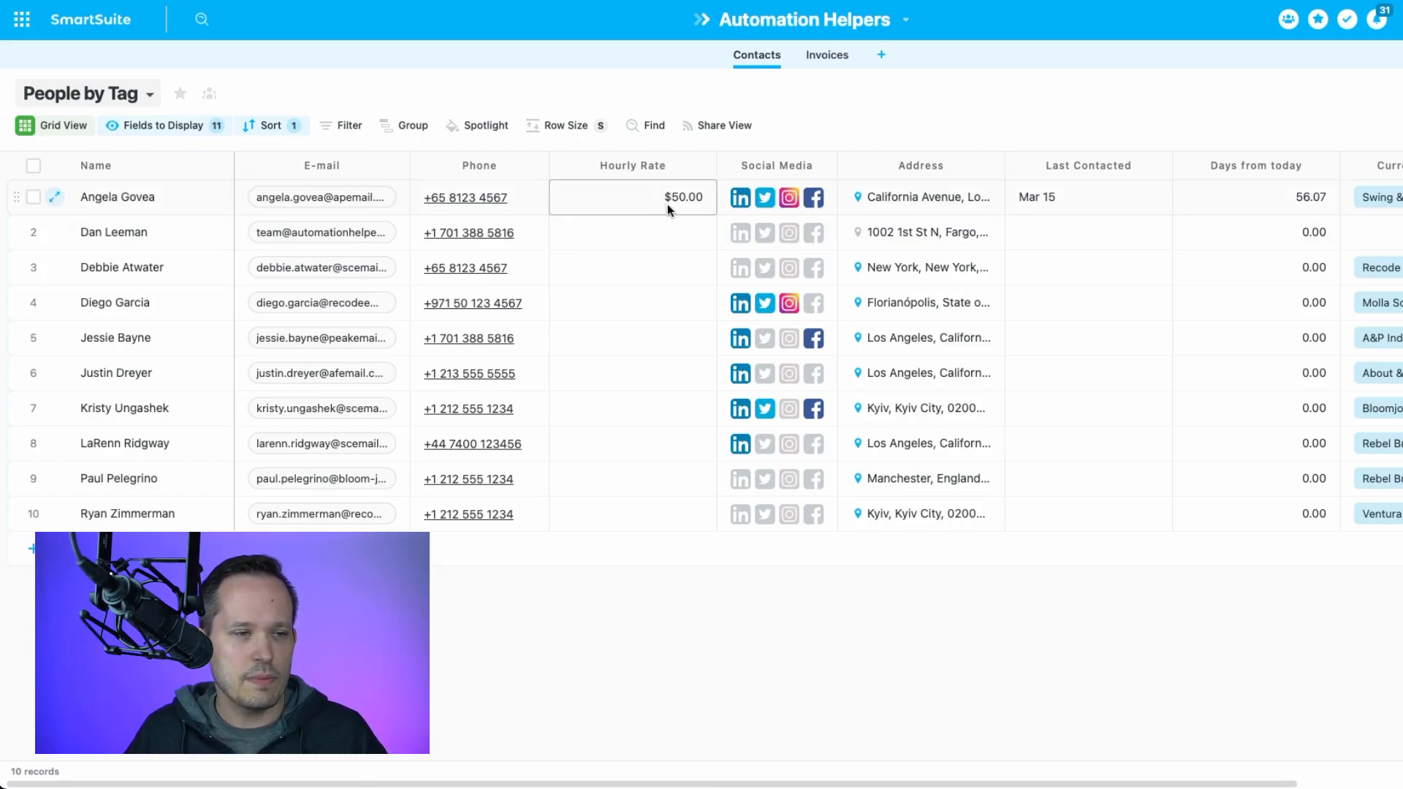
{"action": "left_click", "coordinate": [654, 271]}
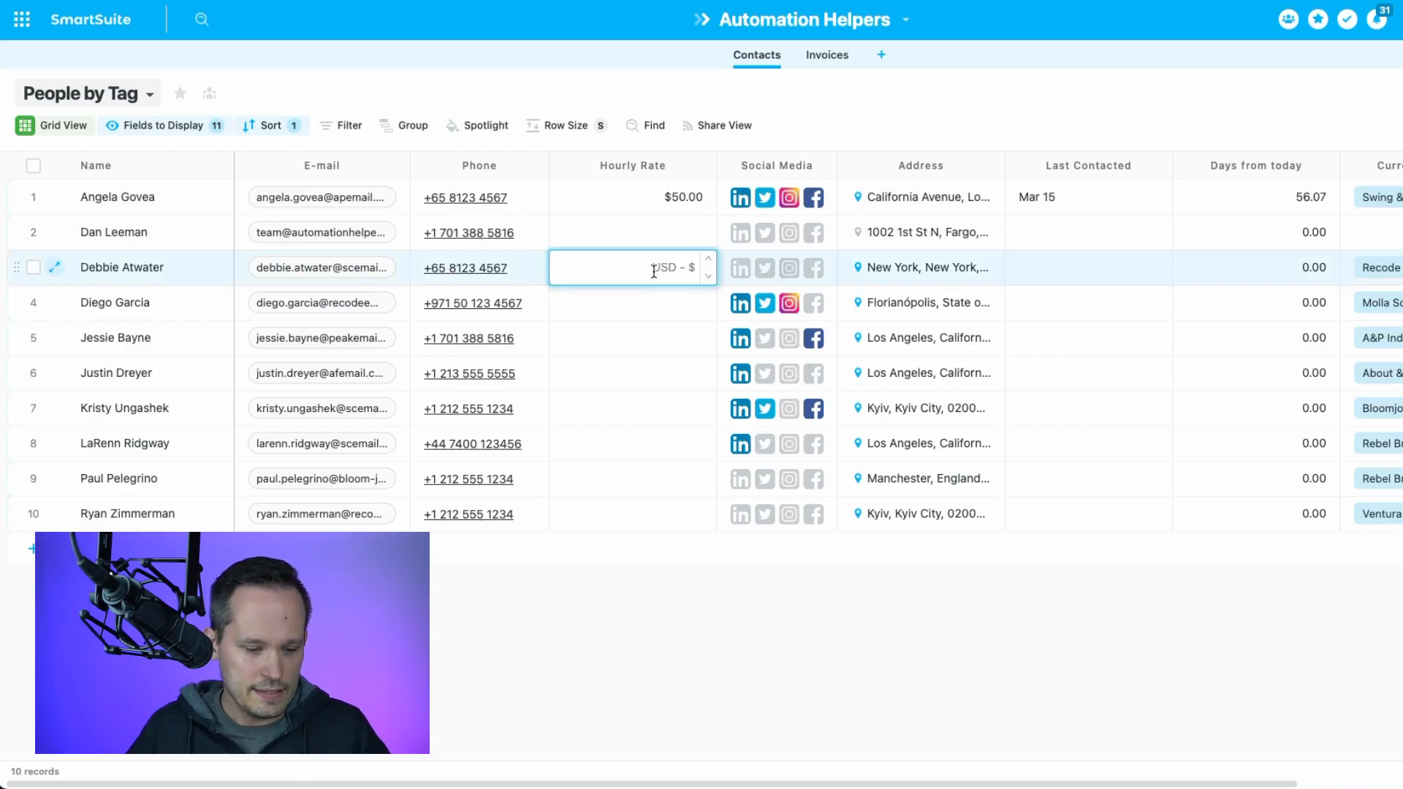
{"action": "type", "text": "75"}
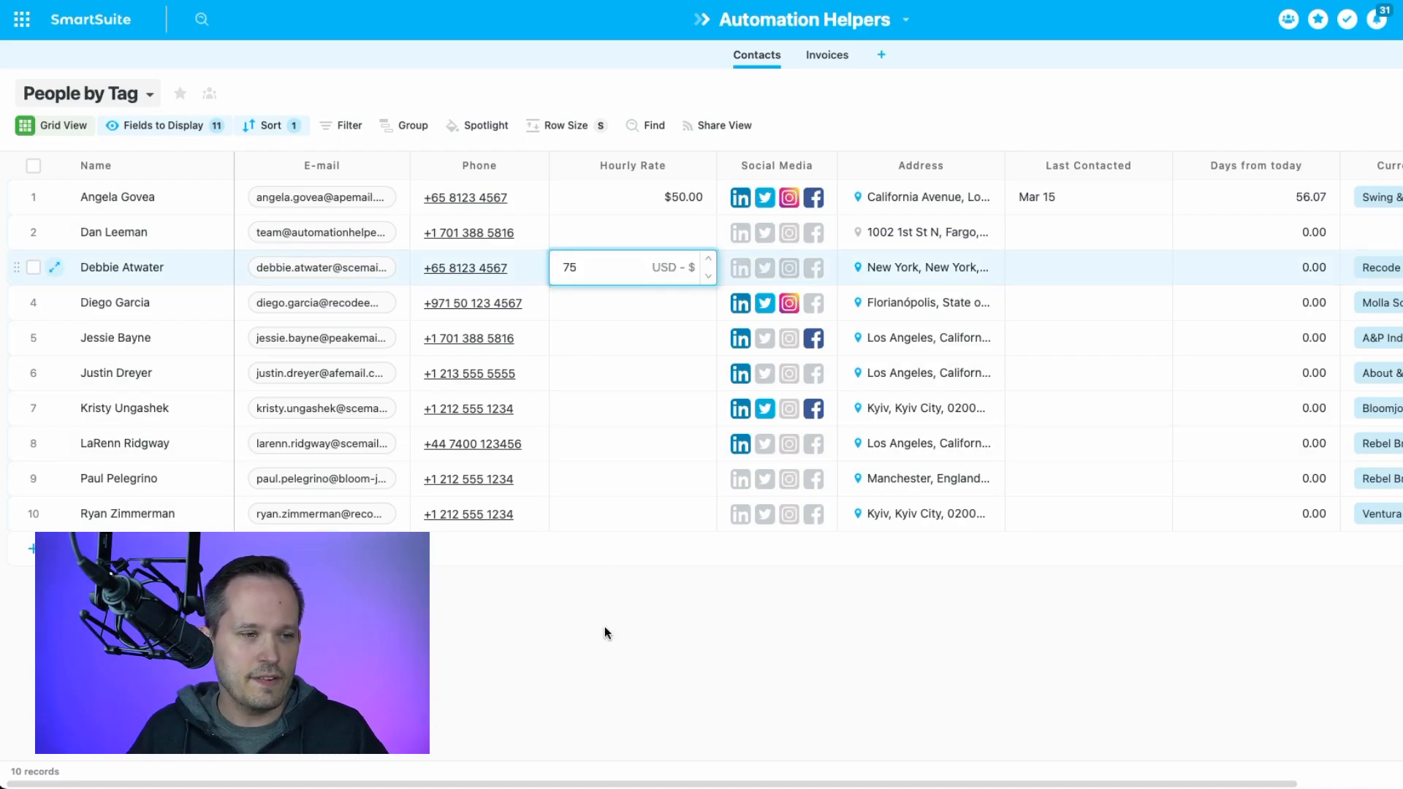
{"action": "left_click", "coordinate": [604, 592]}
{"action": "left_click", "coordinate": [629, 304]}
{"action": "type", "text": "65"}
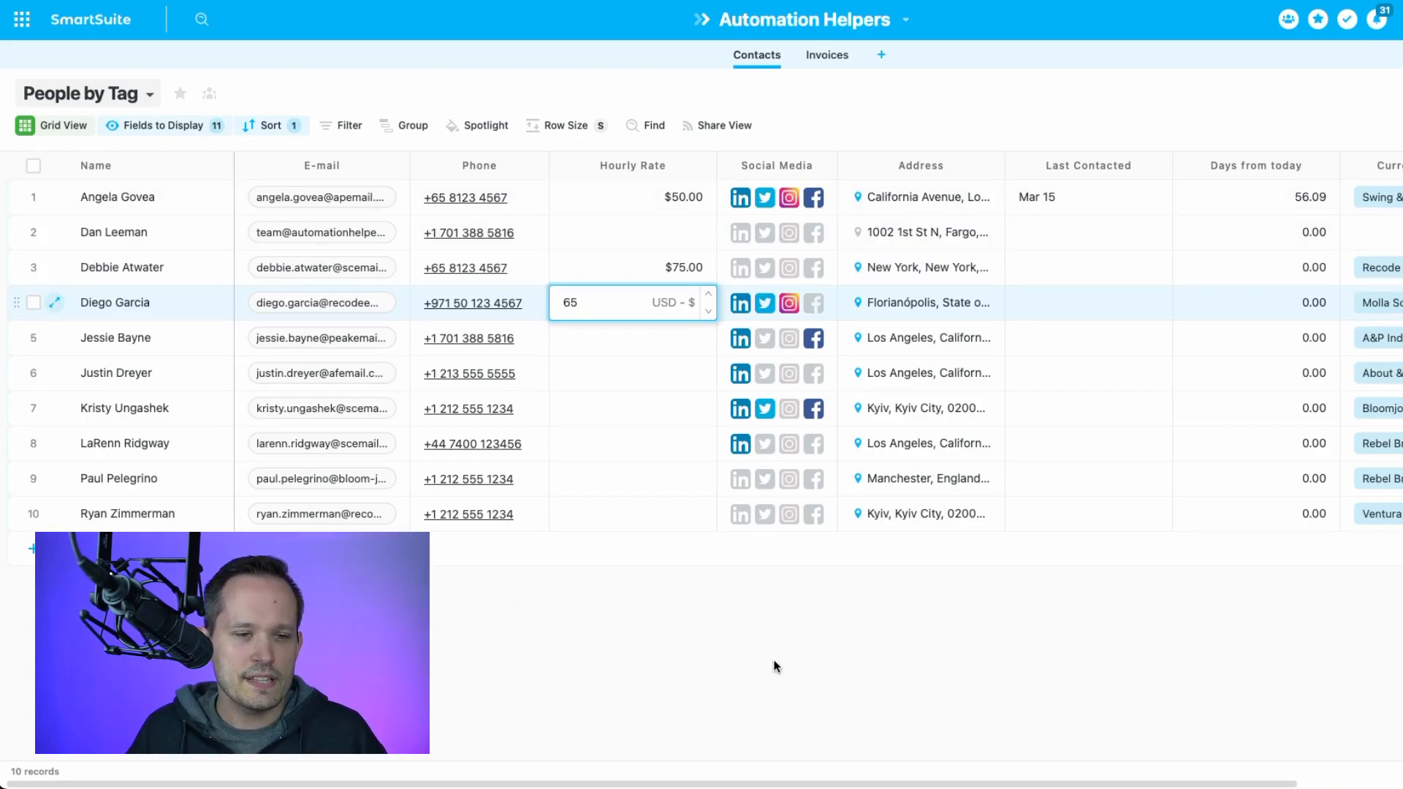
{"action": "left_click", "coordinate": [775, 665]}
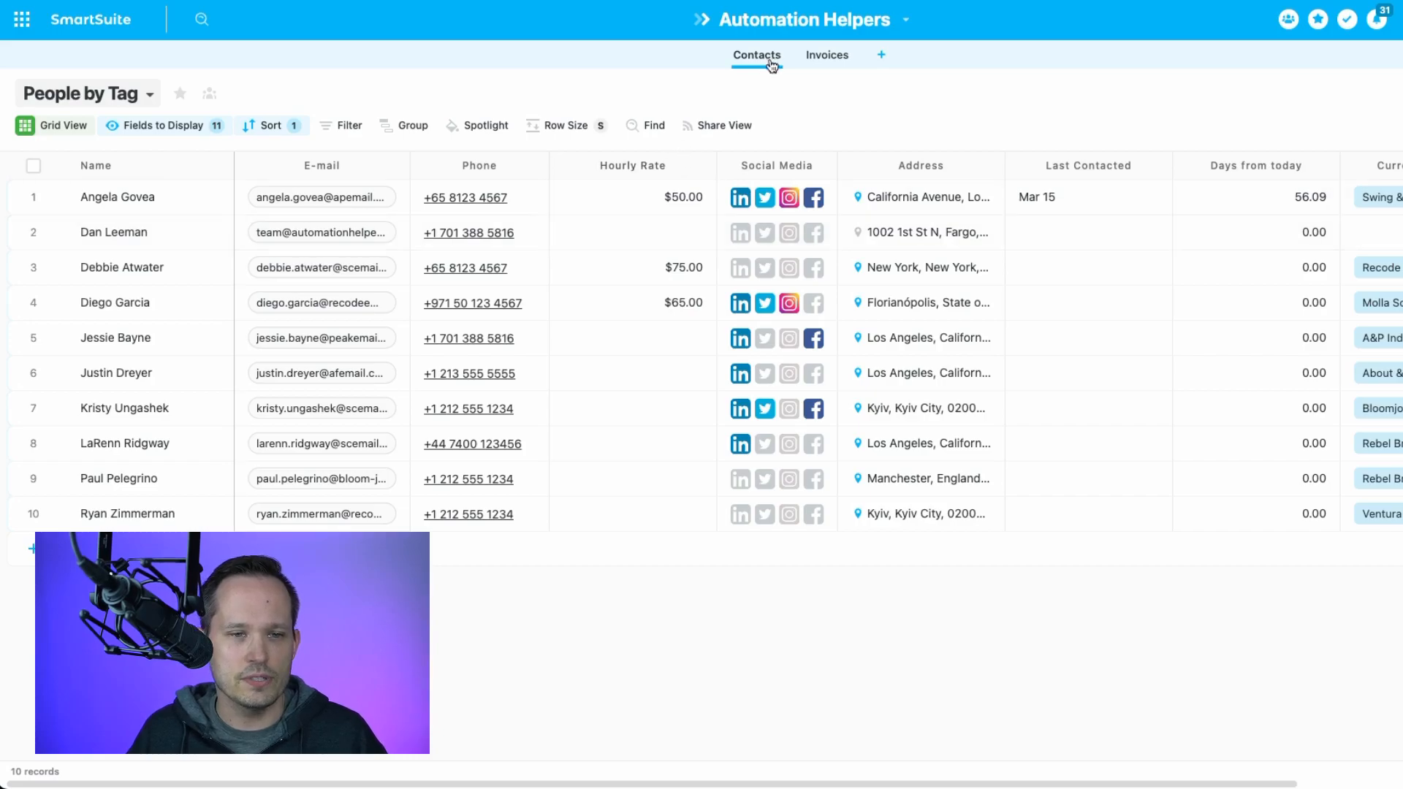
Start a new Lookup field in the Invoices table and name it Standard Rate
{"action": "left_click", "coordinate": [820, 57]}
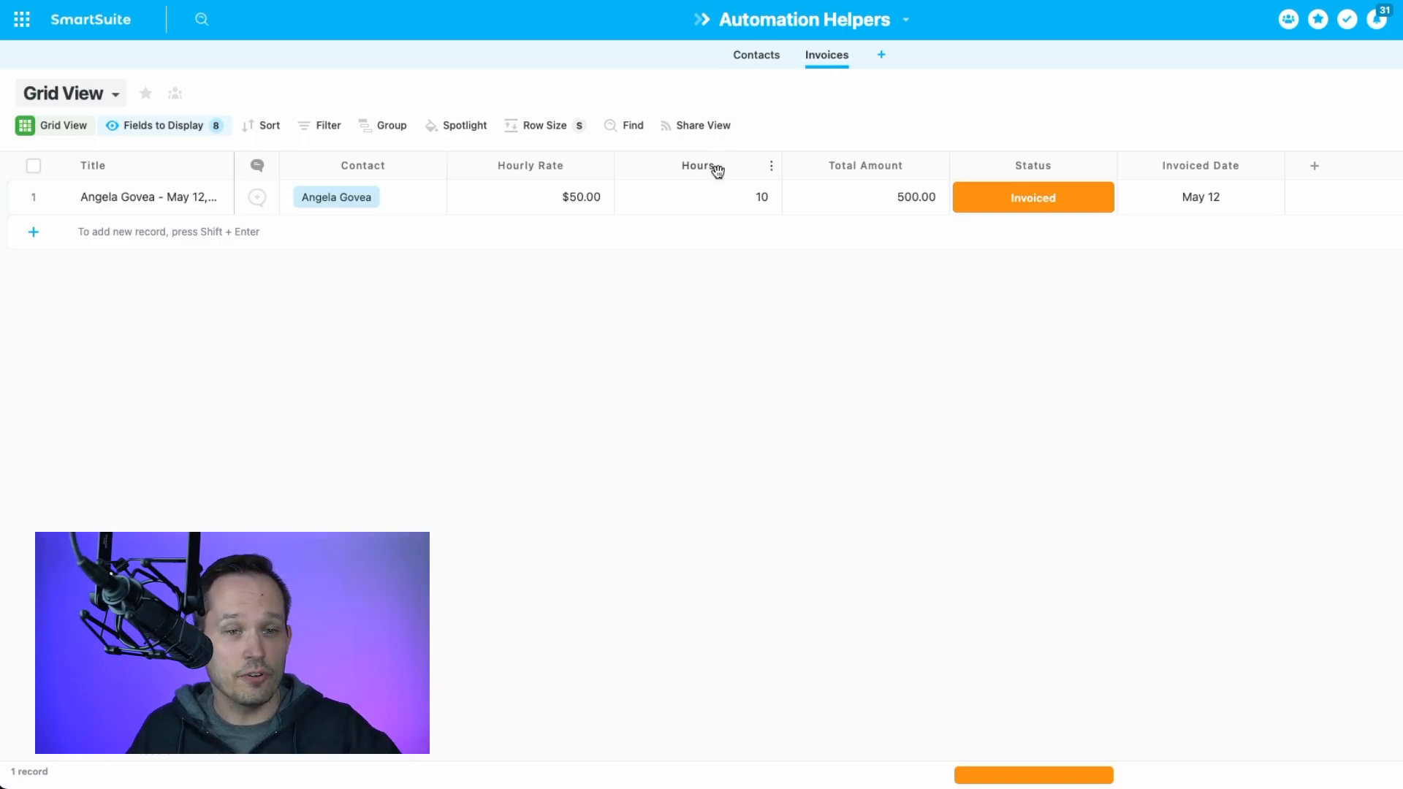
{"action": "left_click", "coordinate": [1313, 166]}
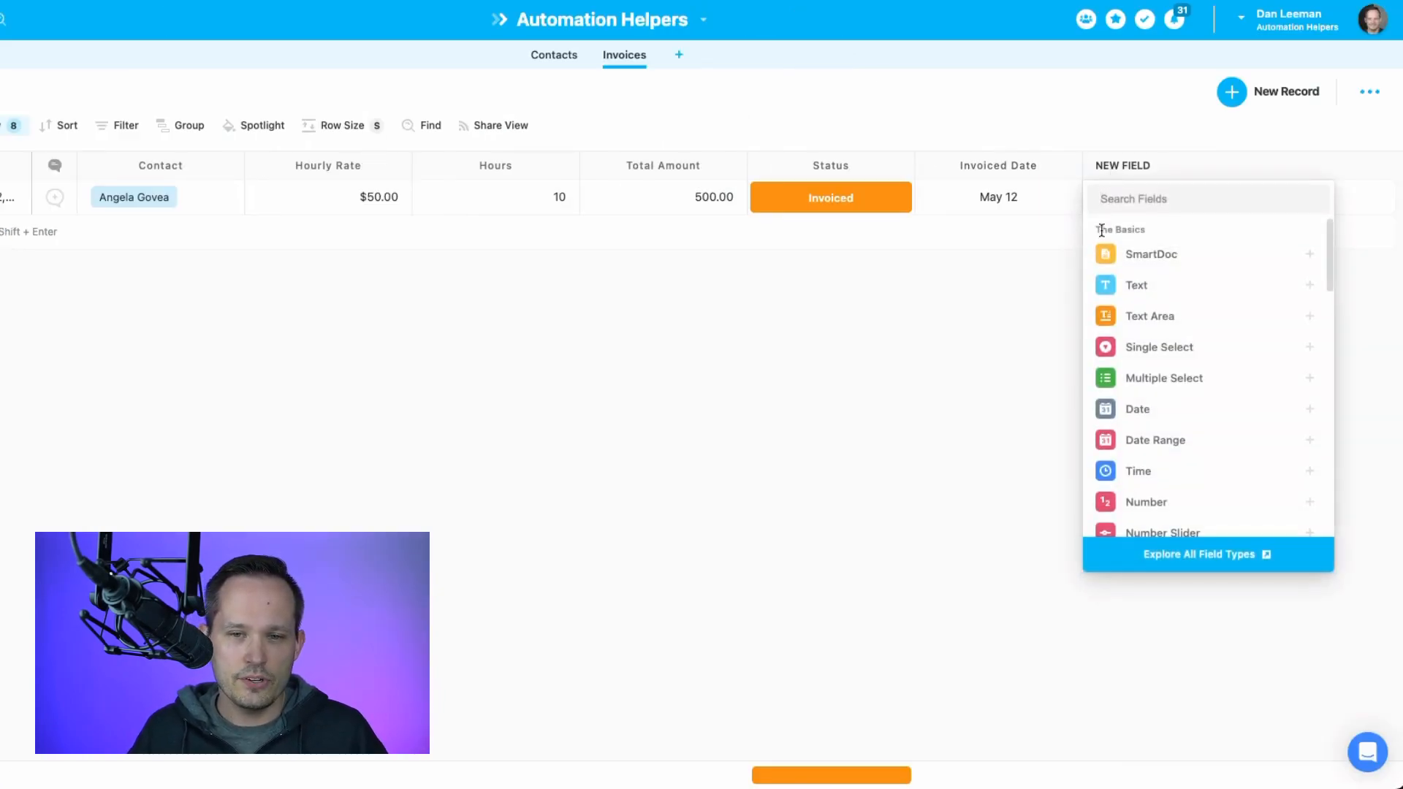
{"action": "type", "text": "loo"}
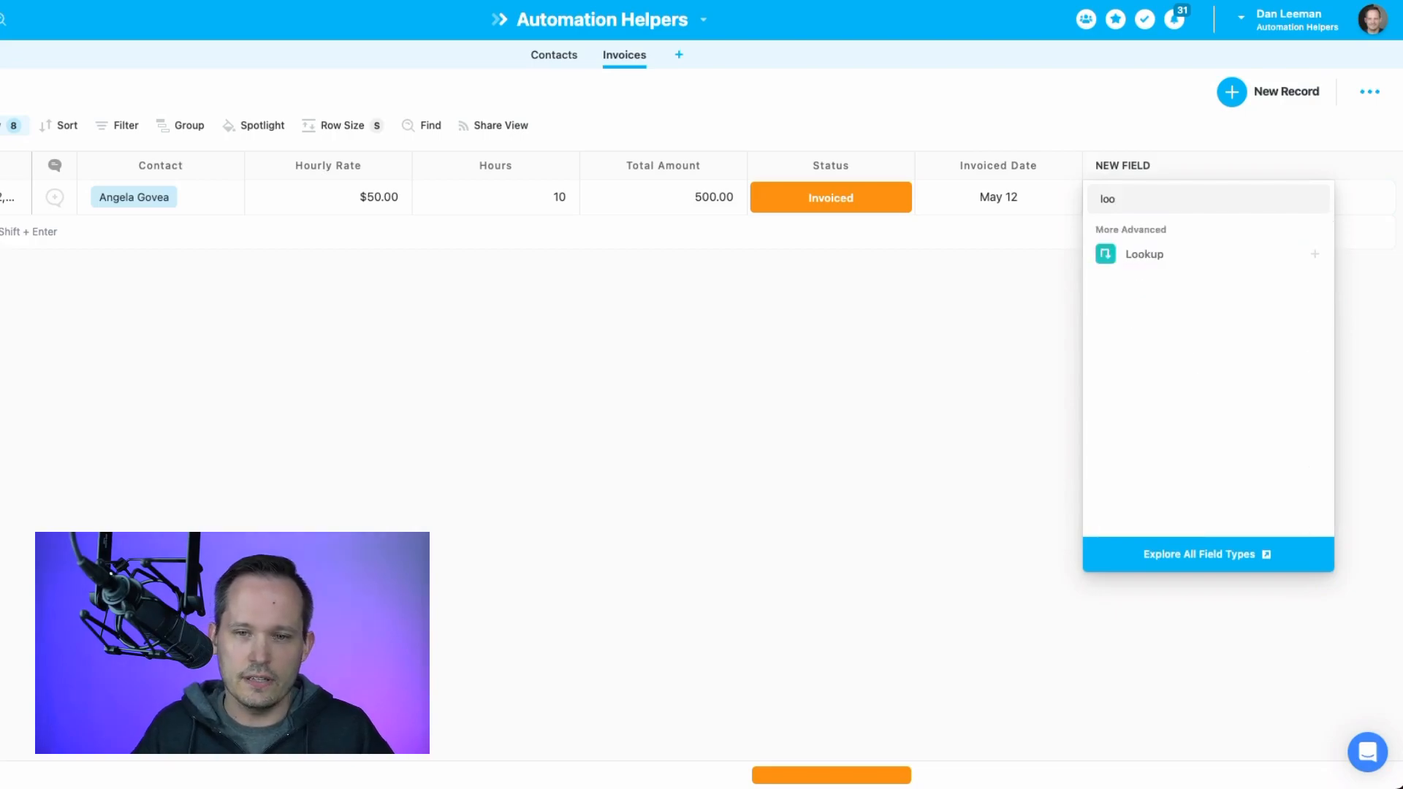
{"action": "left_click", "coordinate": [1153, 261]}
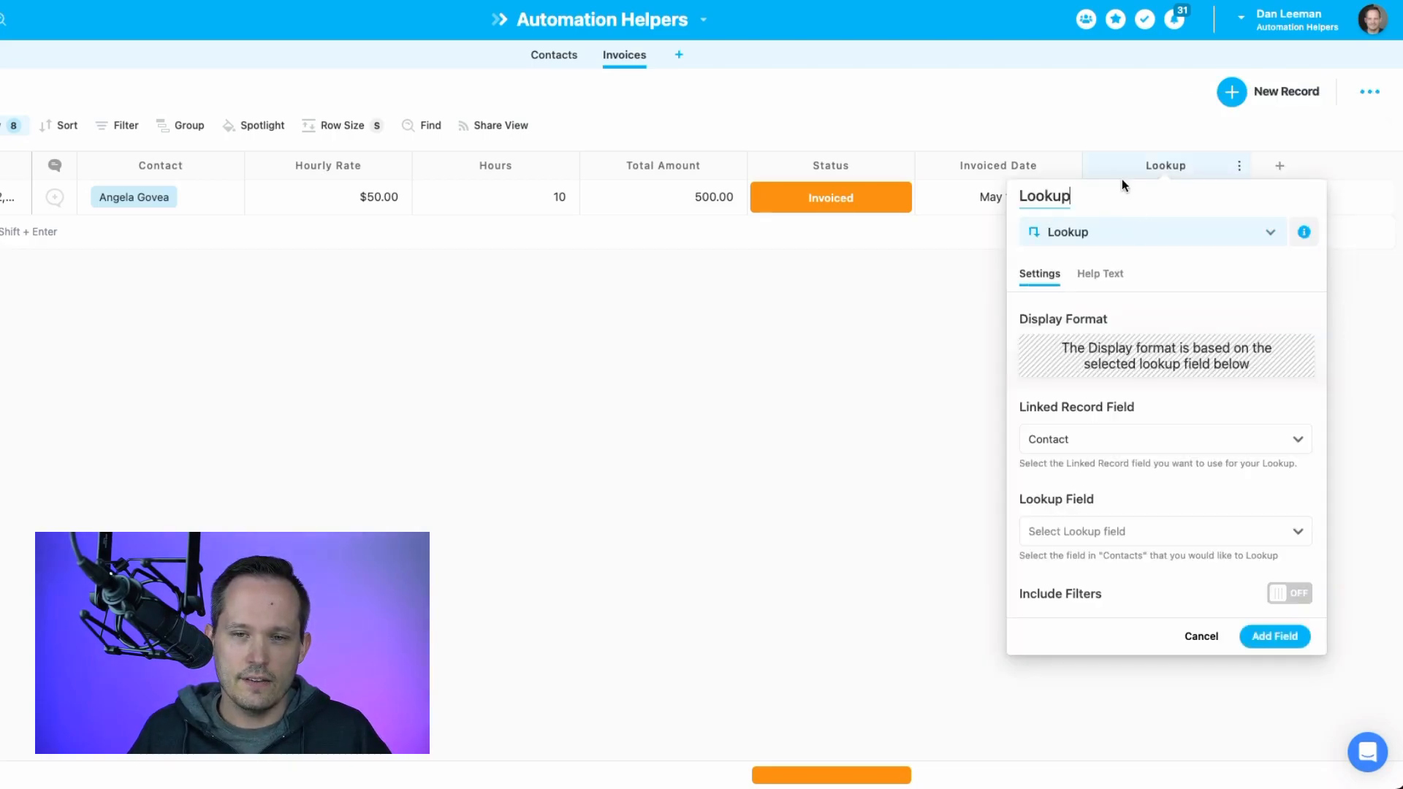
{"action": "double_click", "coordinate": [1086, 193]}
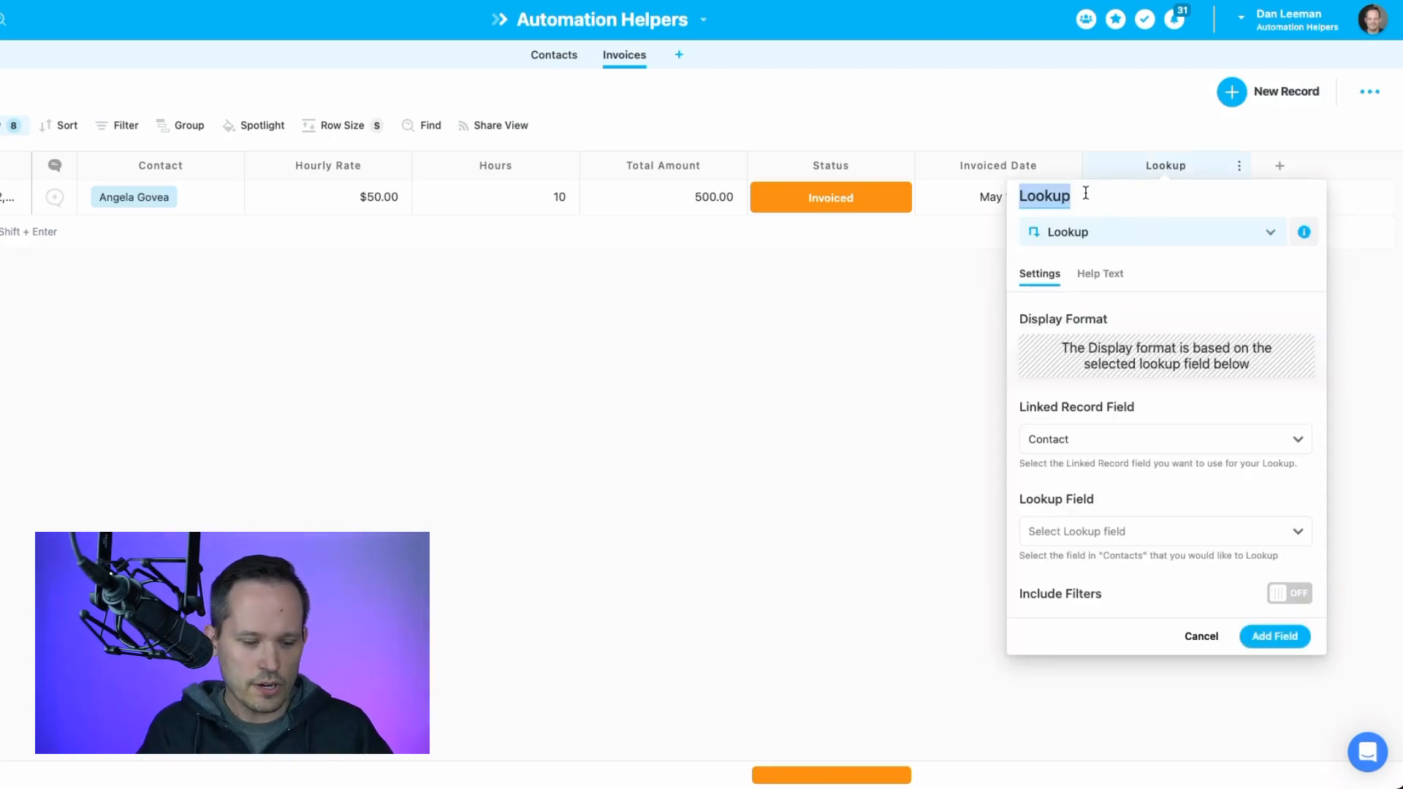
{"action": "type", "text": "Standard Rate"}
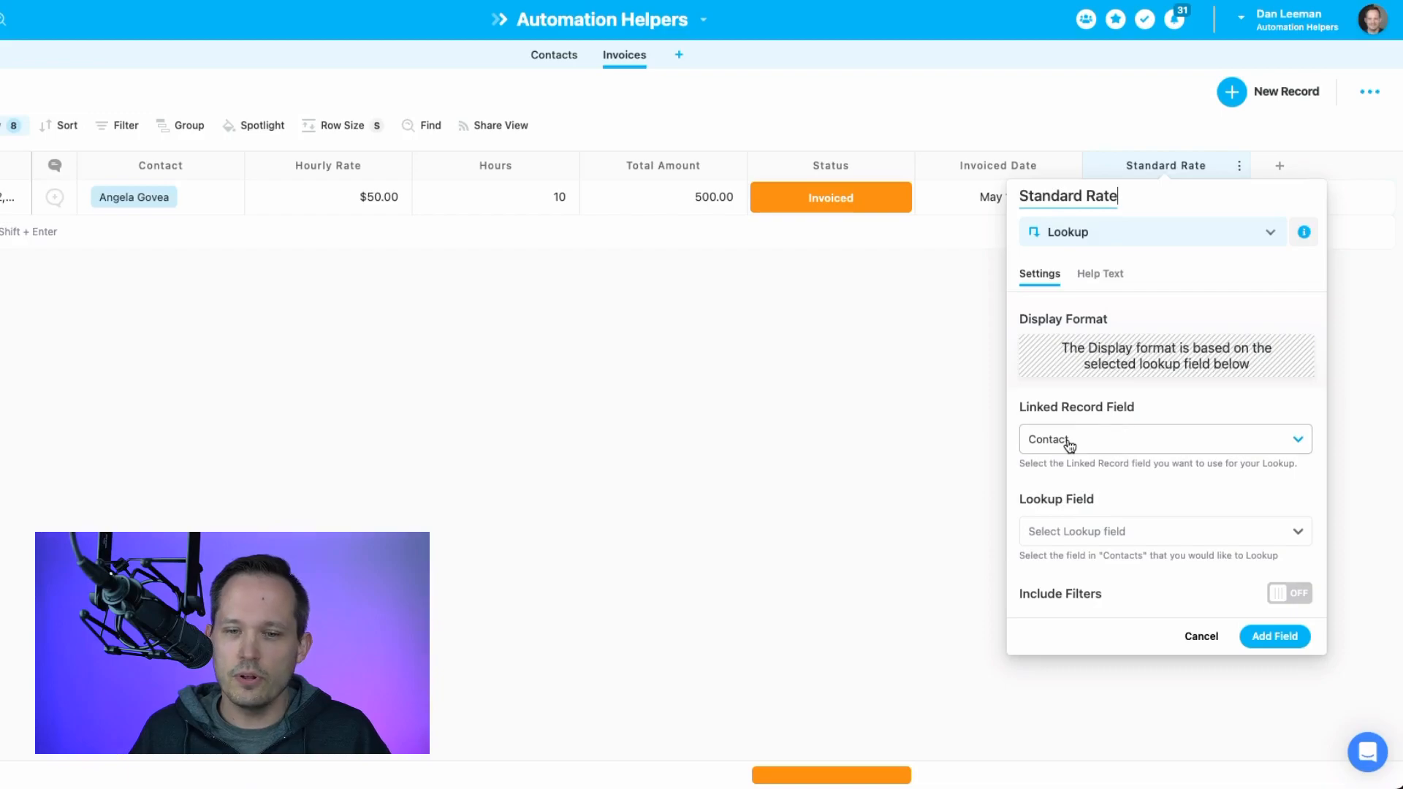
Set Hourly Rate from the linked Contact as the Standard Rate lookup field and add the field to the table
{"action": "left_click", "coordinate": [1089, 543]}
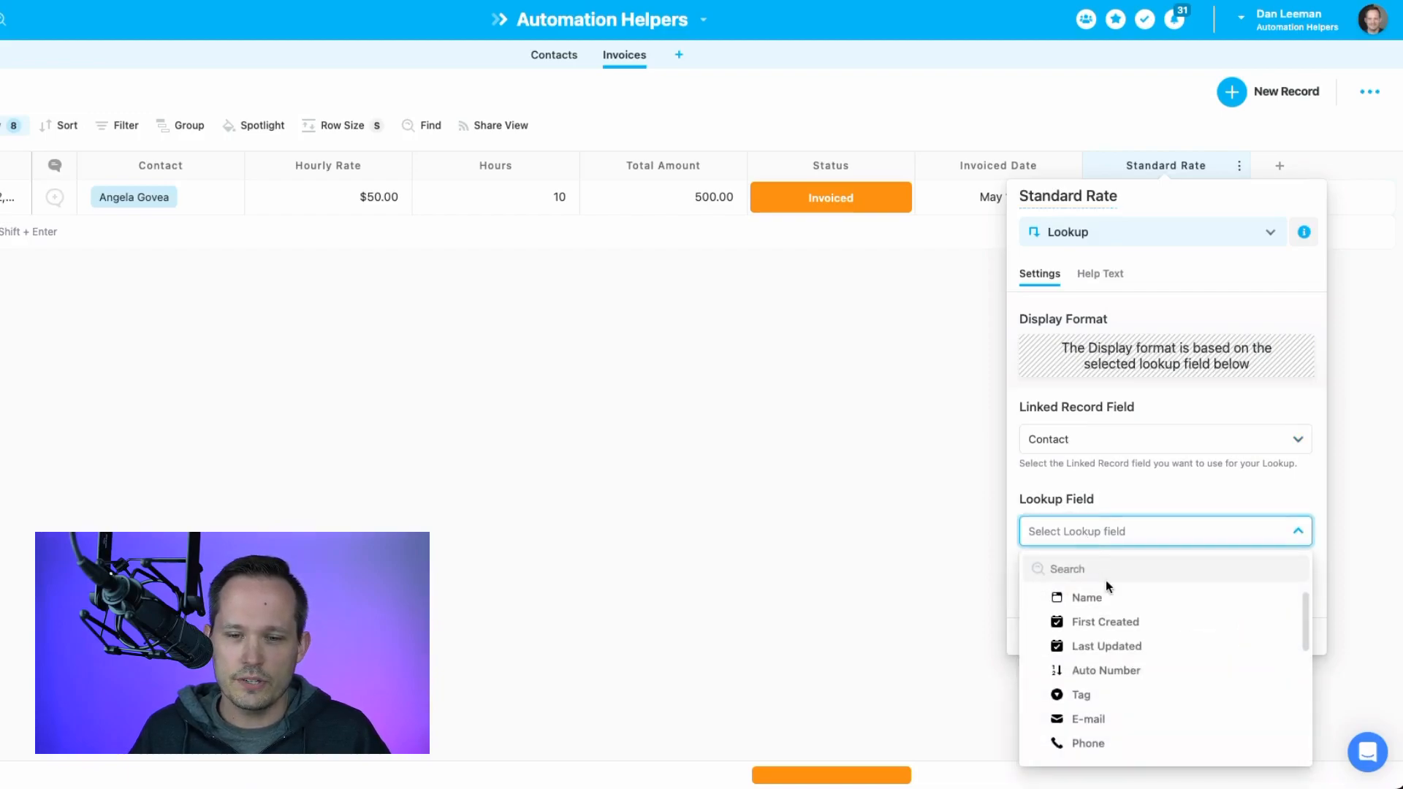
{"action": "scroll", "coordinate": [1107, 639], "scroll_direction": "down", "scroll_amount": 2}
{"action": "type", "text": "rate"}
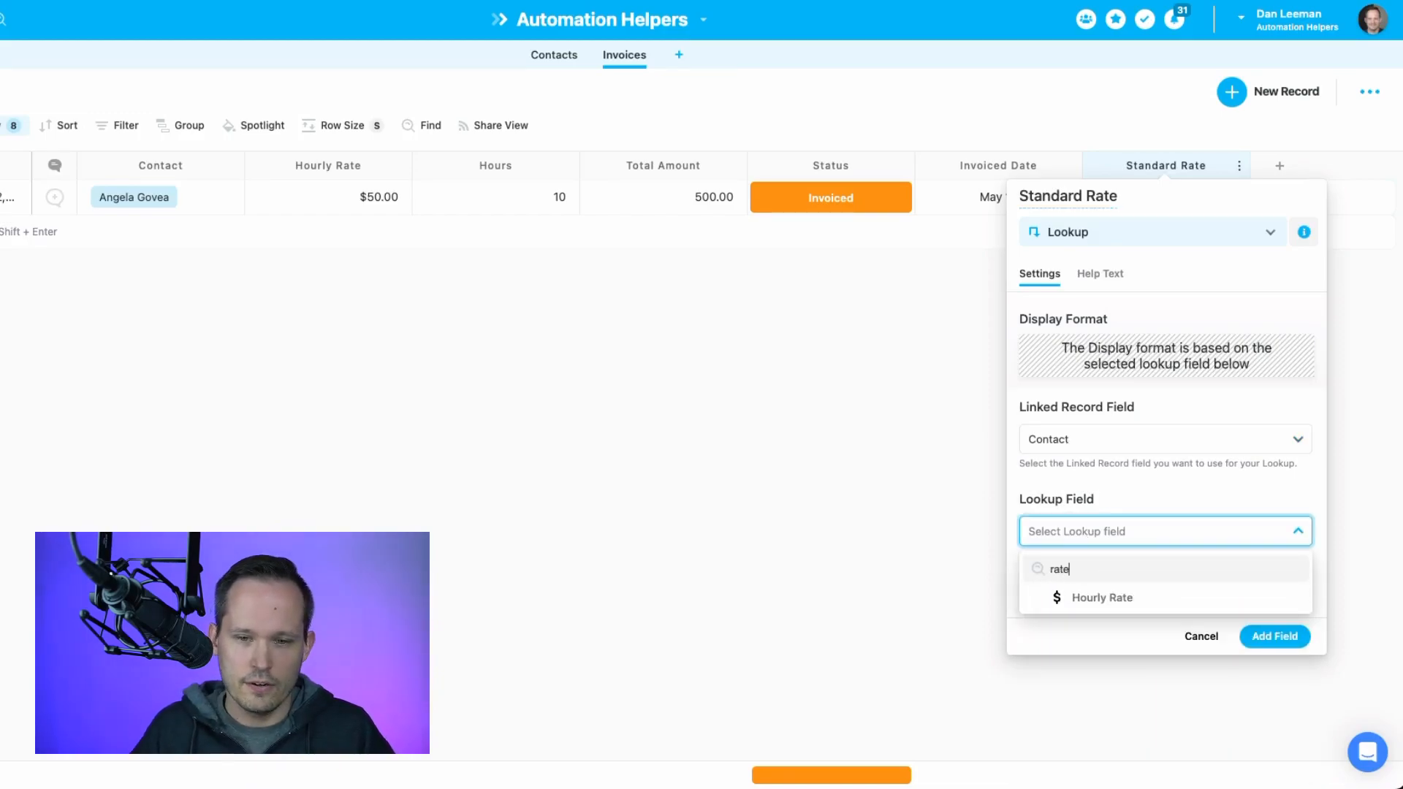
{"action": "left_click", "coordinate": [1107, 601]}
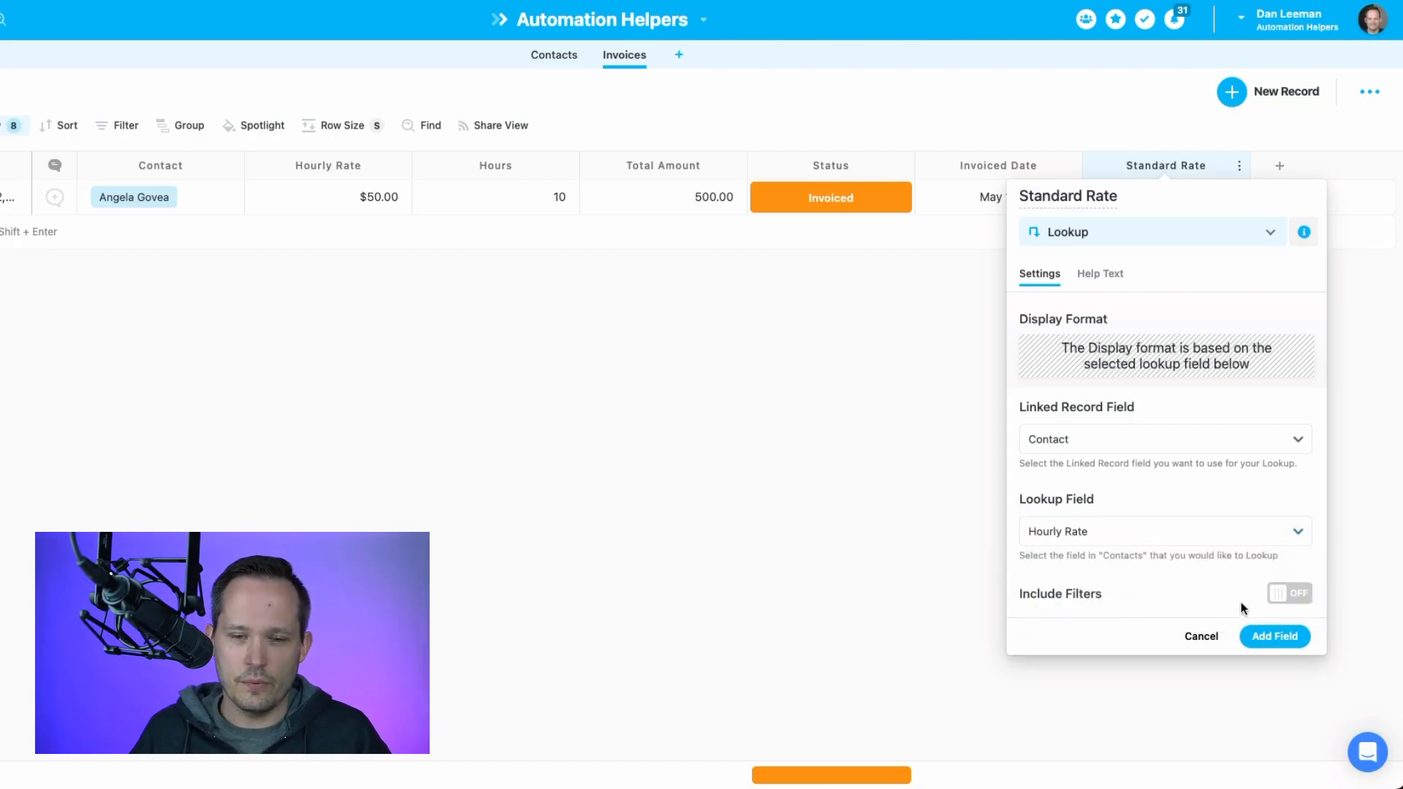
{"action": "left_click", "coordinate": [1281, 640]}
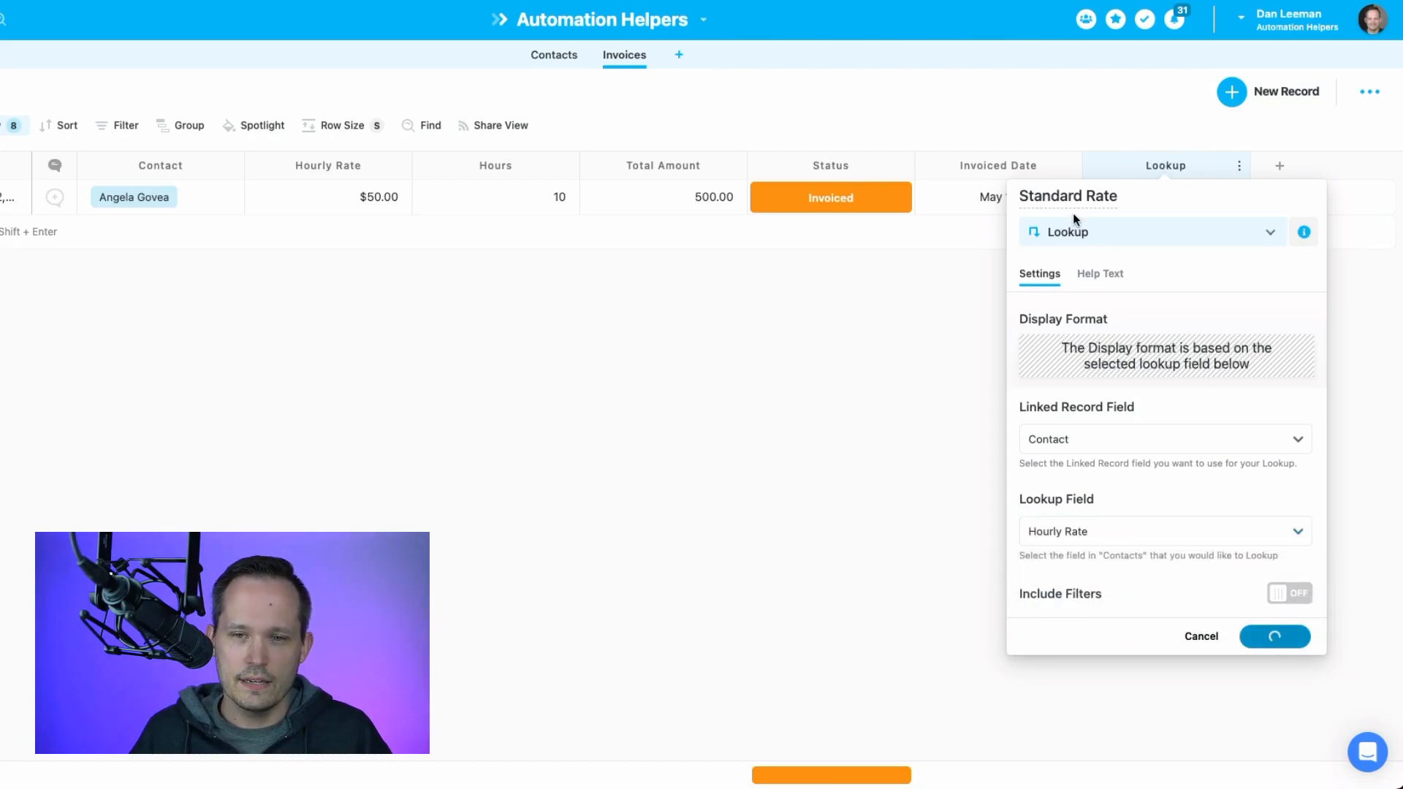
Move the Standard Rate column between Contact and Hourly Rate, and compare its value with the Hourly Rate in the Contacts table
{"action": "left_click_drag", "start_coordinate": [1144, 165], "coordinate": [302, 179]}
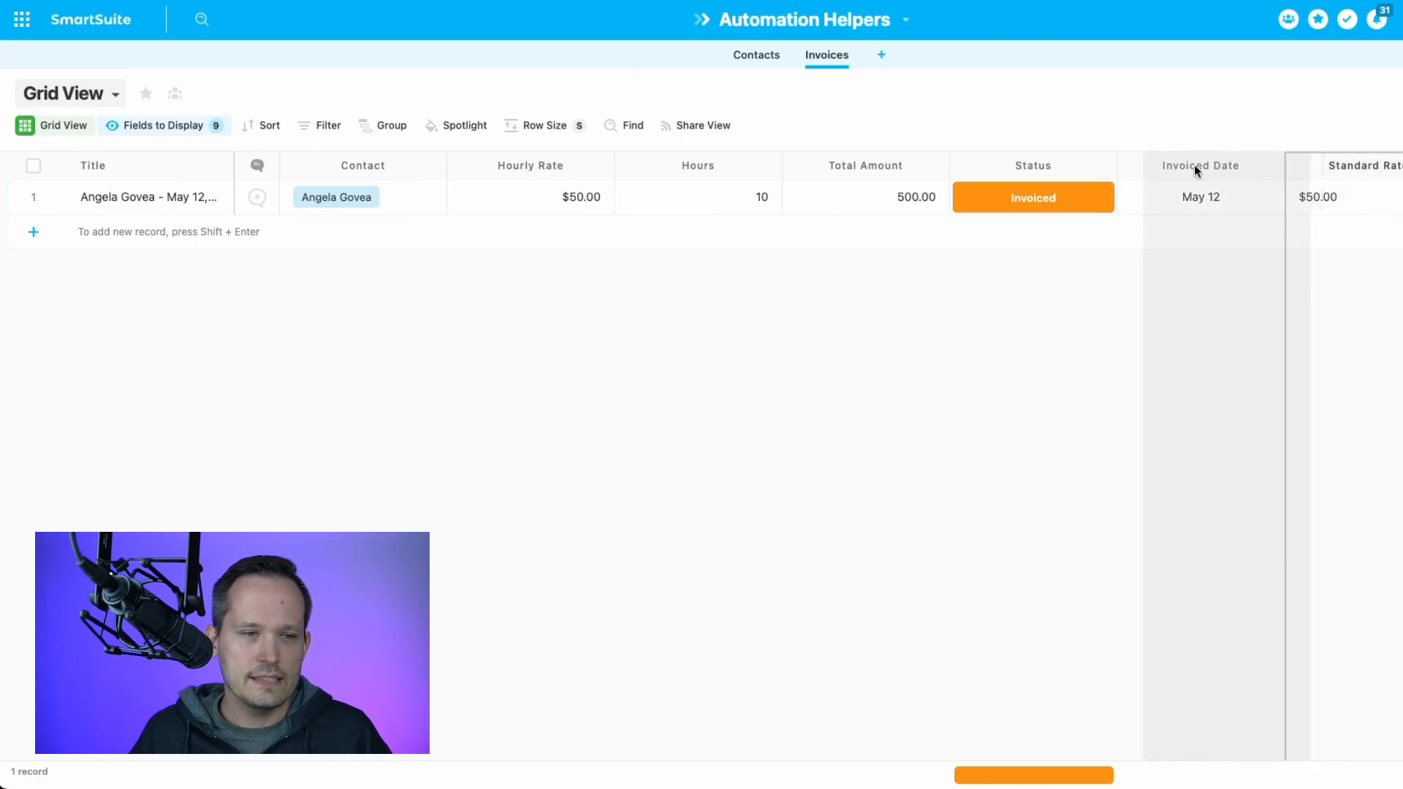
{"action": "left_click_drag", "start_coordinate": [506, 178], "coordinate": [510, 179]}
{"action": "left_click", "coordinate": [510, 204]}
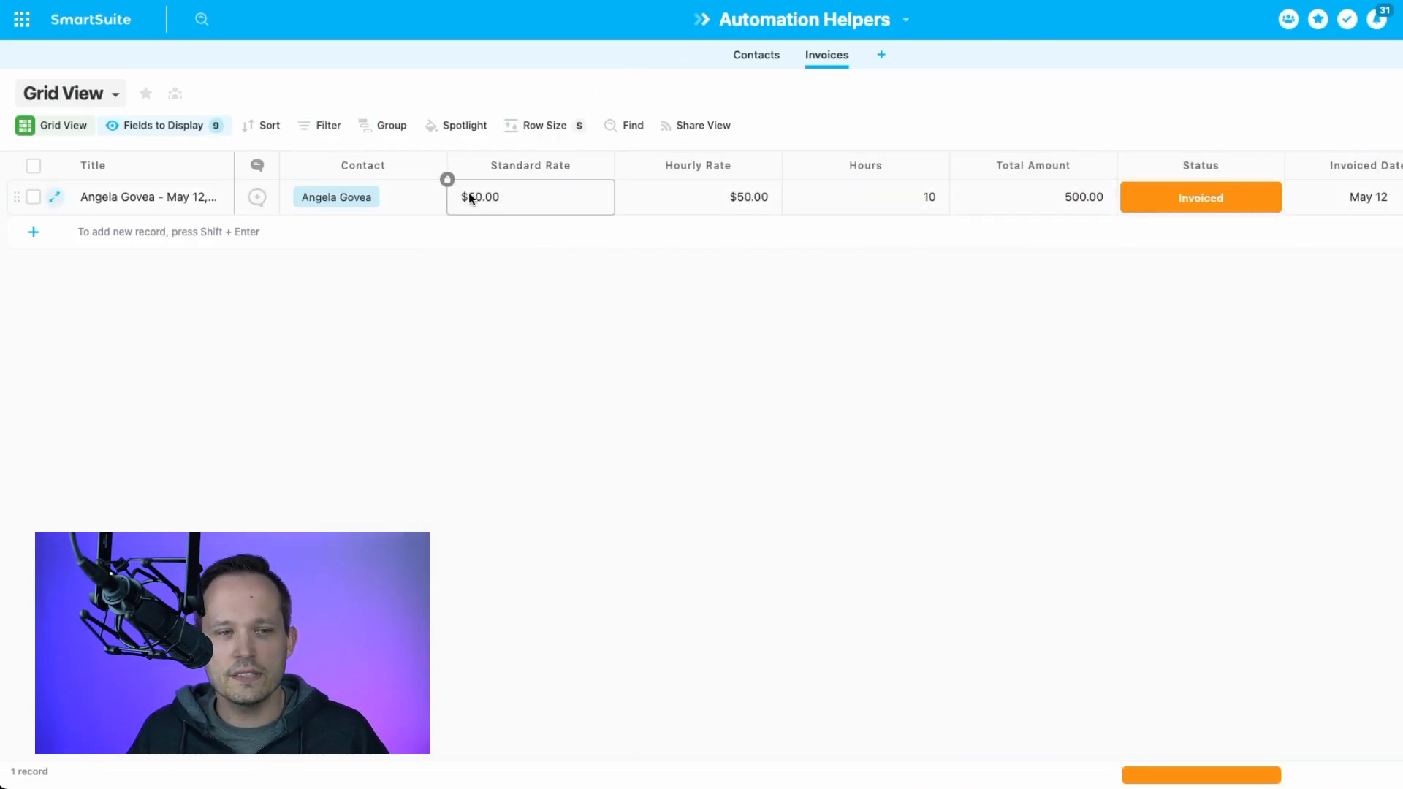
{"action": "left_click", "coordinate": [757, 55]}
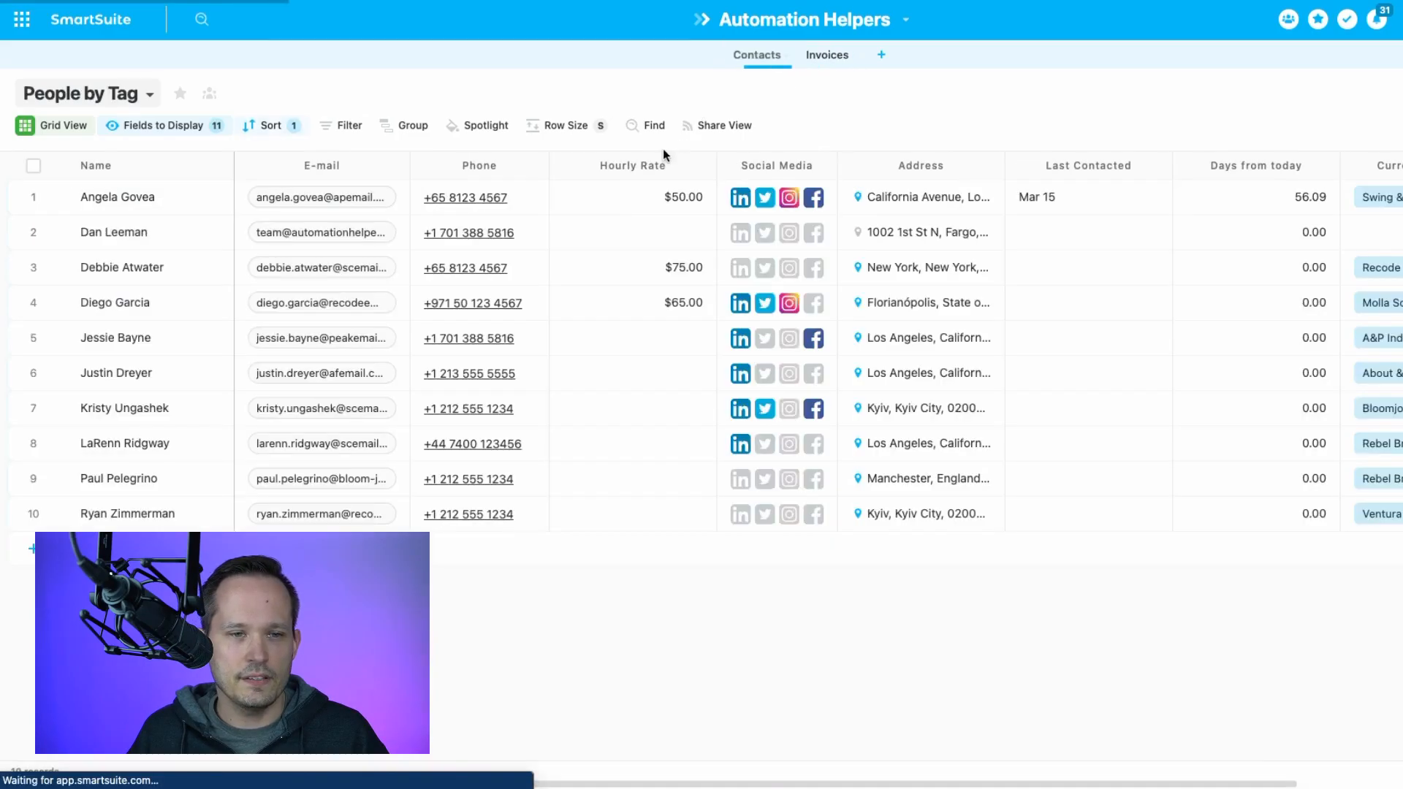
{"action": "left_click", "coordinate": [827, 55]}
Set the invoice record's Hourly Rate to $75
{"action": "left_click", "coordinate": [689, 205]}
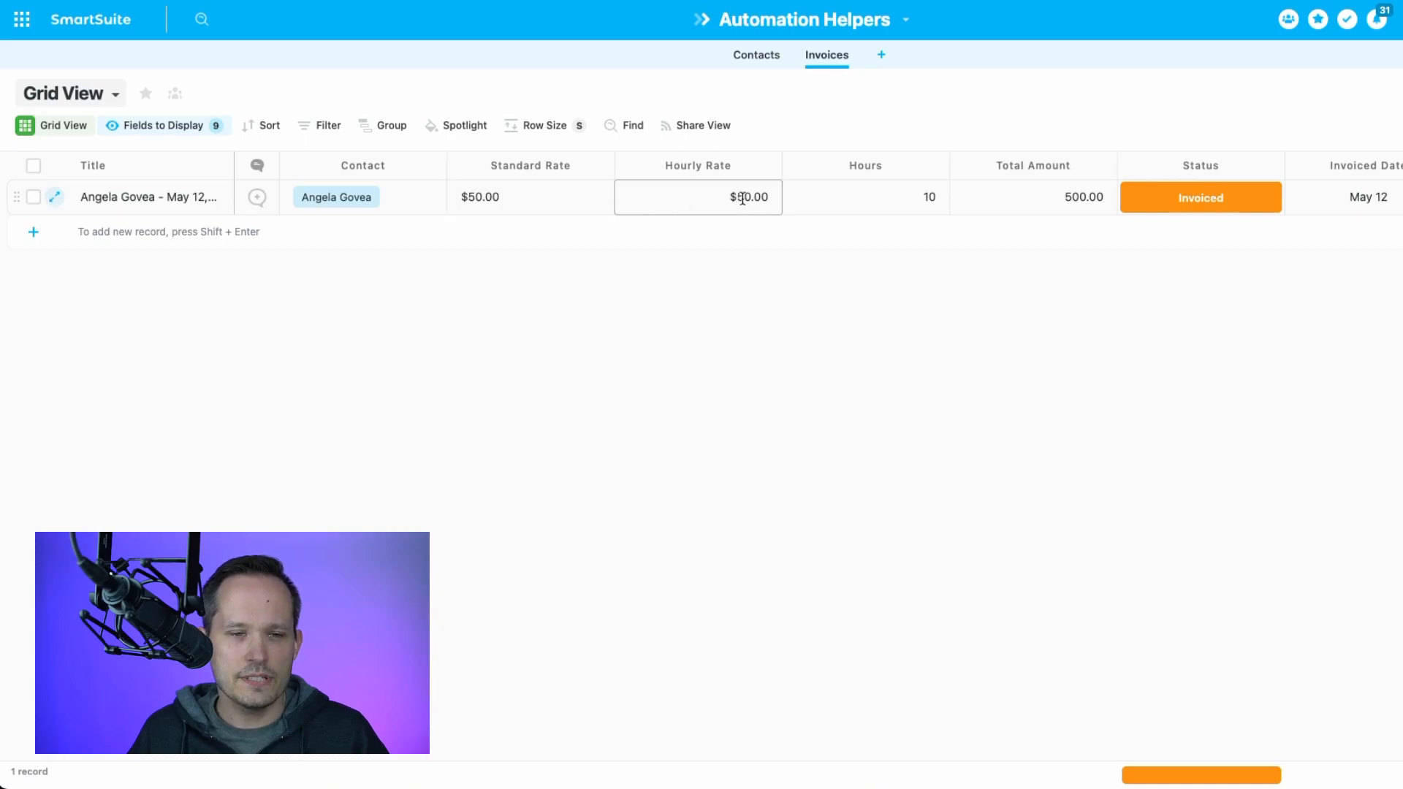
{"action": "double_click", "coordinate": [742, 203]}
{"action": "double_click", "coordinate": [699, 194]}
{"action": "type", "text": "75"}
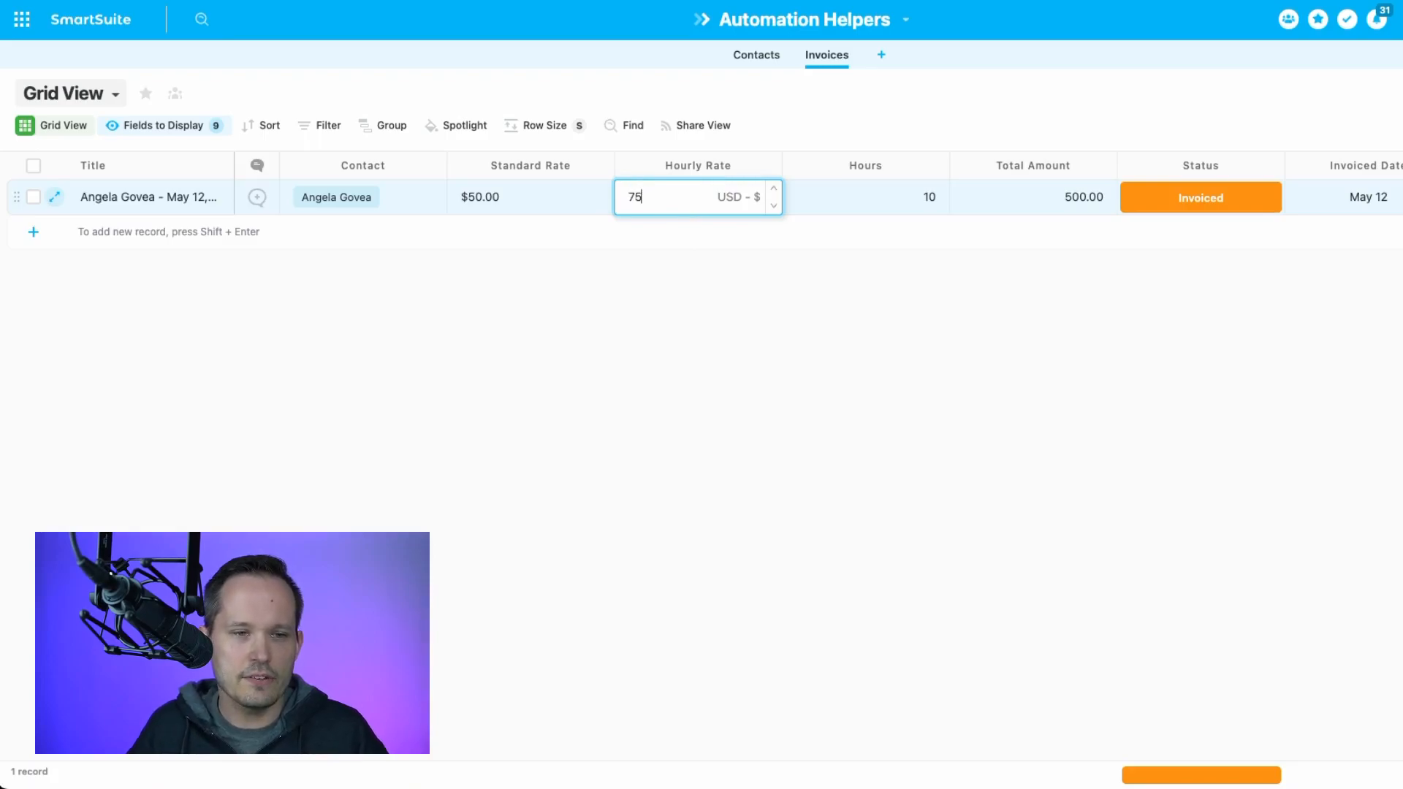
{"action": "left_click", "coordinate": [745, 296]}
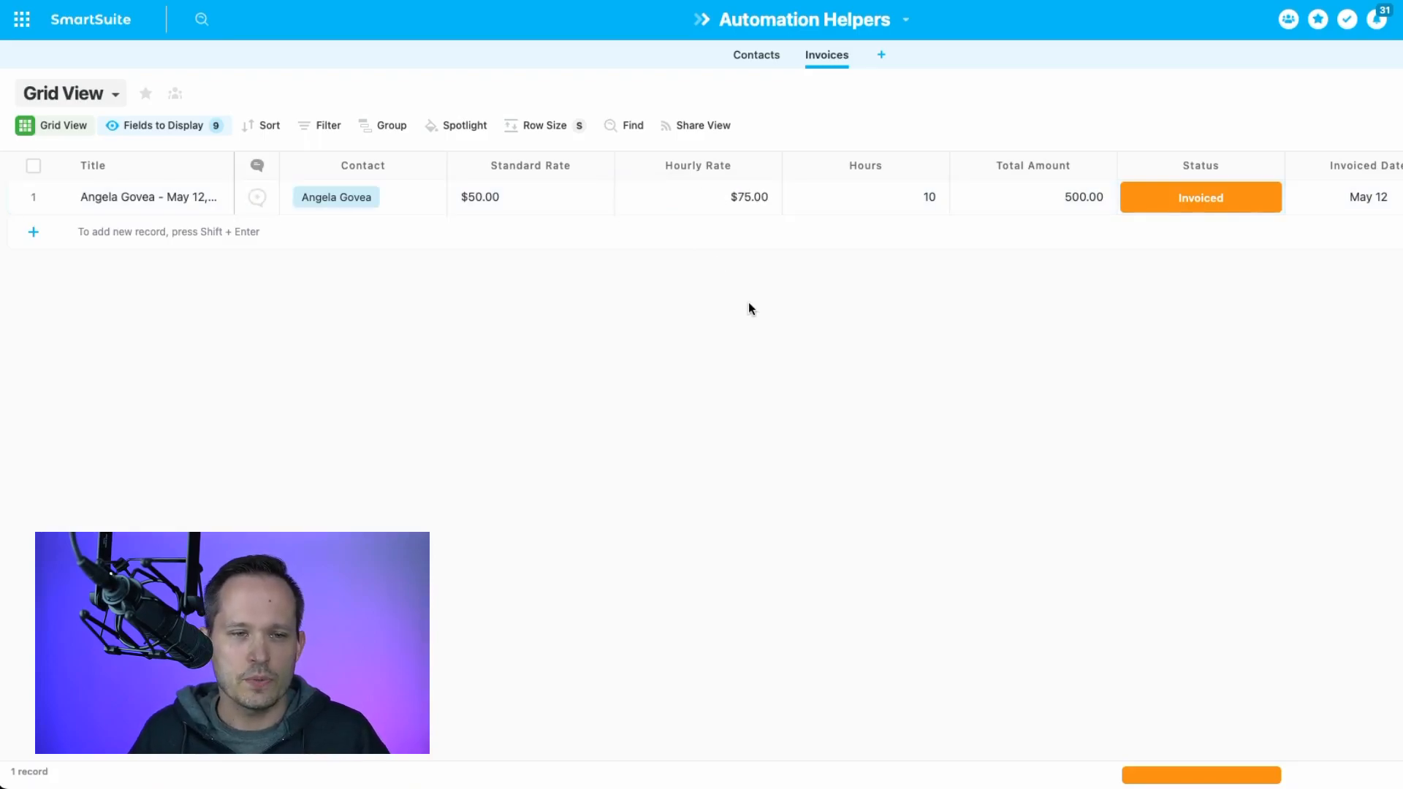
Rename the Hourly Rate field in the Invoices table to Hourly Rate (Override)
{"action": "left_click", "coordinate": [771, 166]}
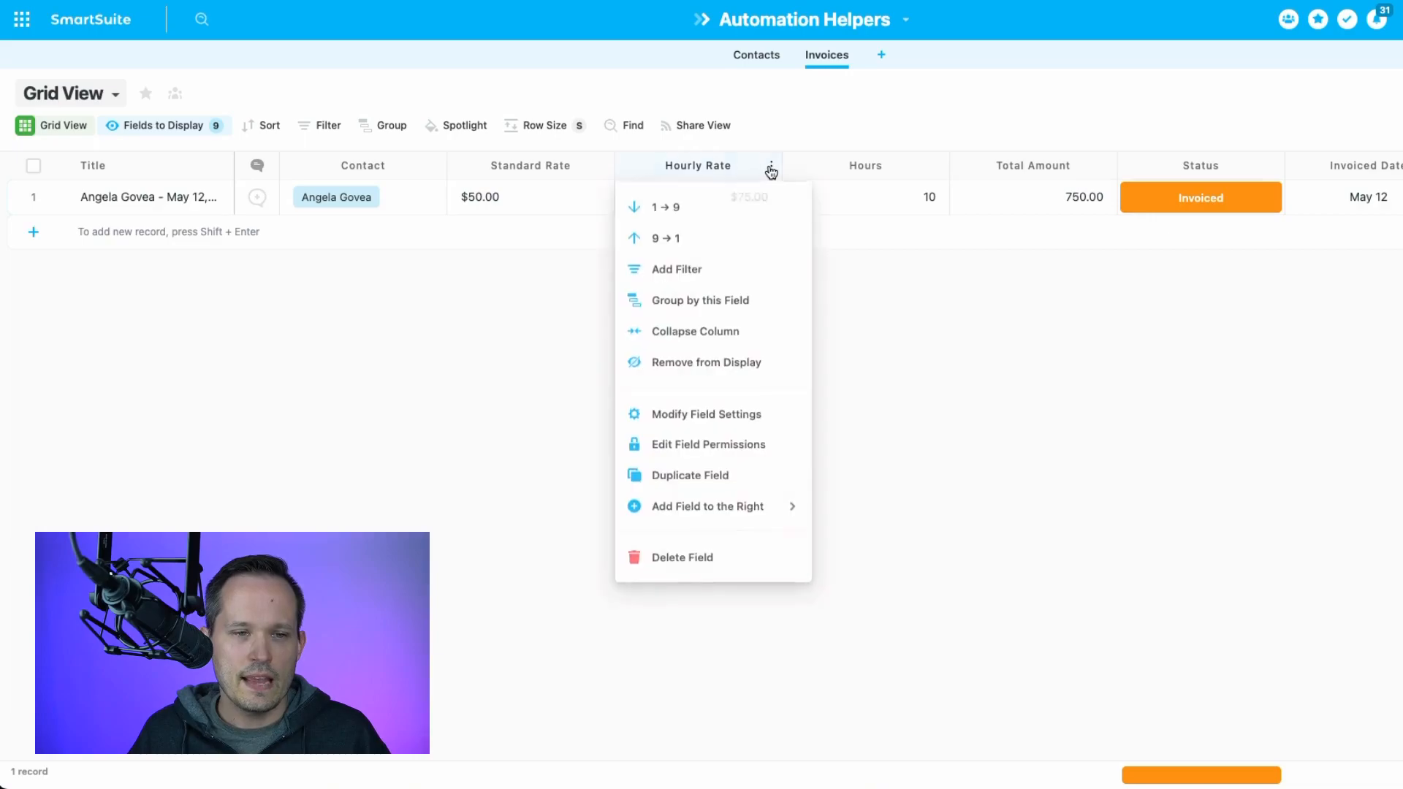
{"action": "left_click", "coordinate": [709, 411]}
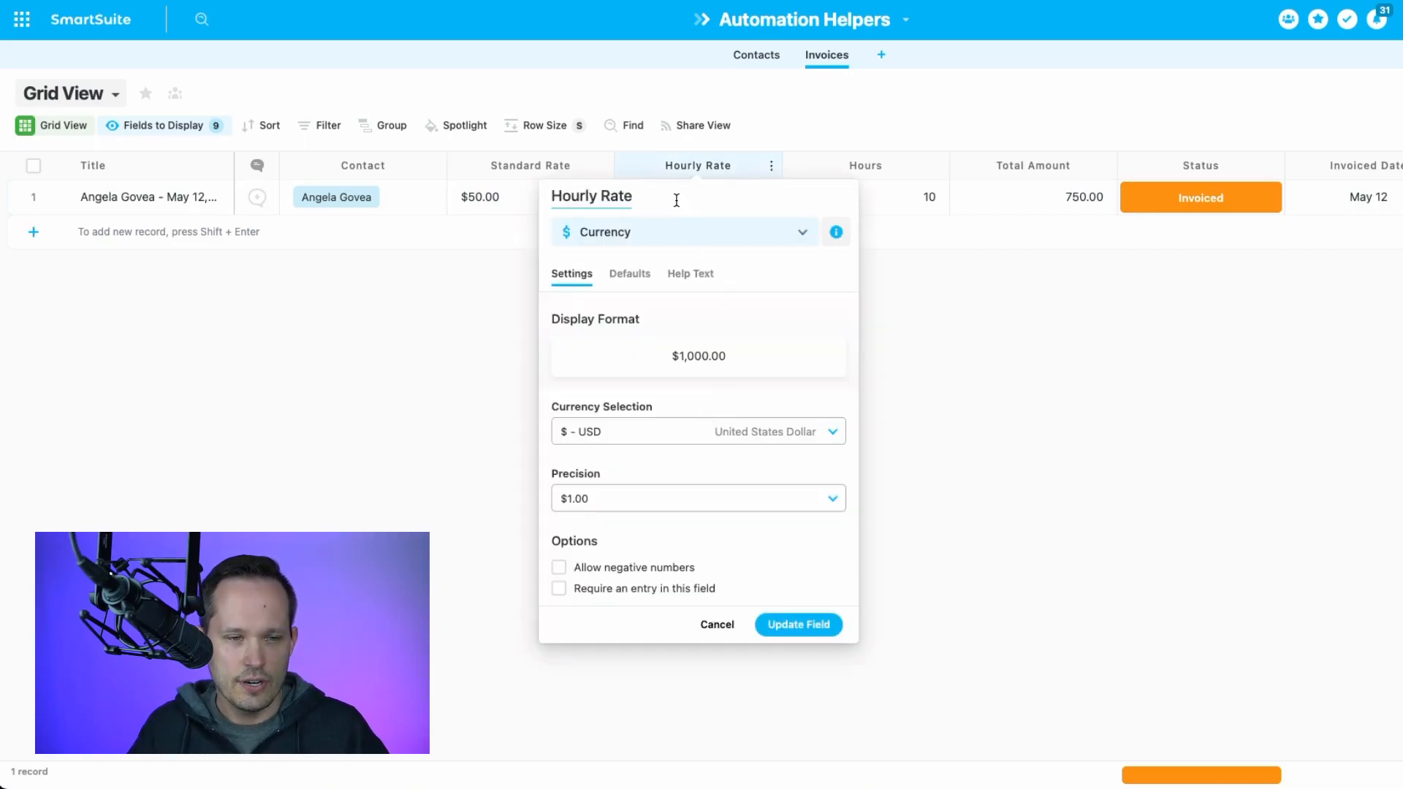
{"action": "type", "text": "(Override)"}
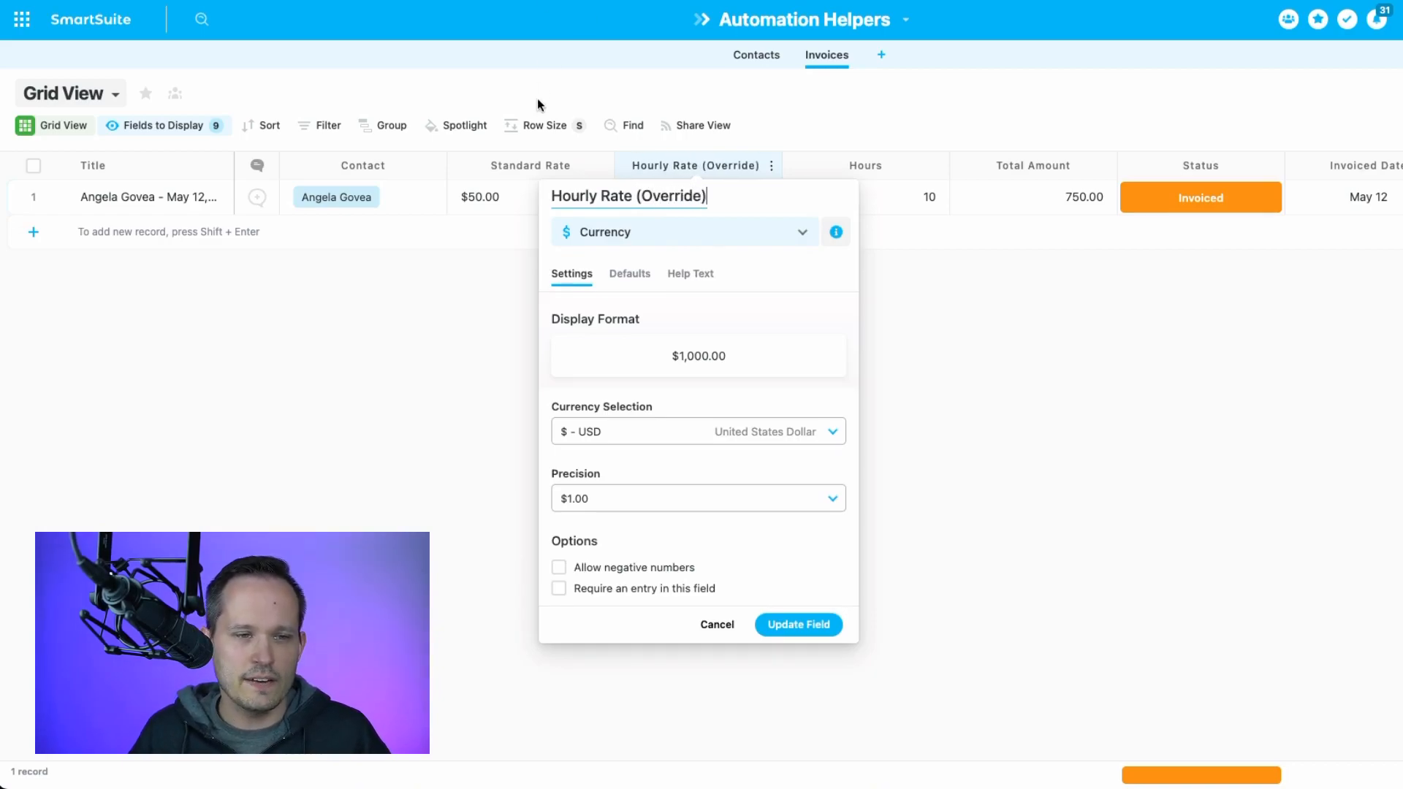
{"action": "left_click", "coordinate": [807, 624]}
{"action": "left_click", "coordinate": [714, 208]}
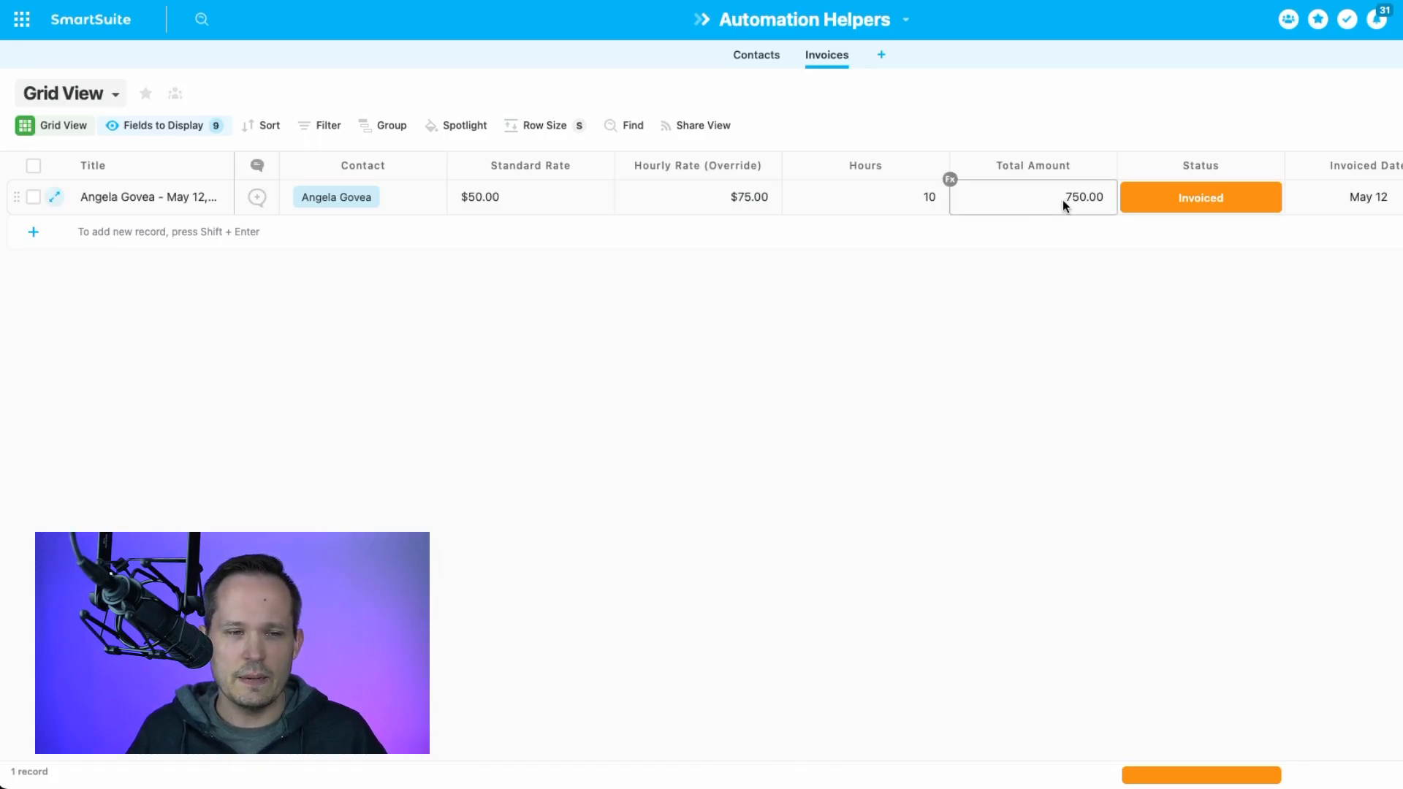
Clear the invoice's Hourly Rate (Override) value and check how the Total Amount responds
{"action": "left_click", "coordinate": [726, 192]}
{"action": "double_click", "coordinate": [697, 199]}
{"action": "key", "text": "BackSpace"}
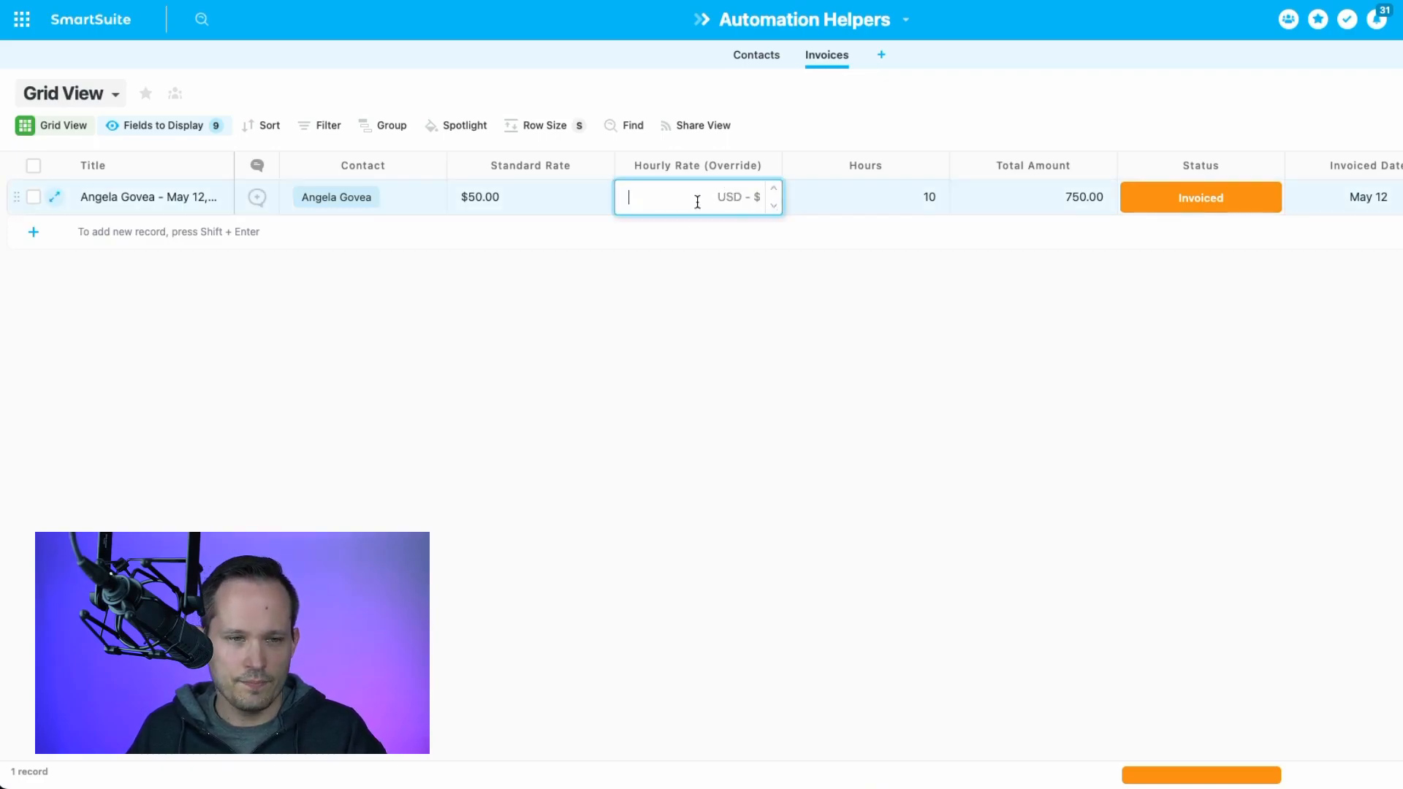
{"action": "left_click", "coordinate": [746, 456]}
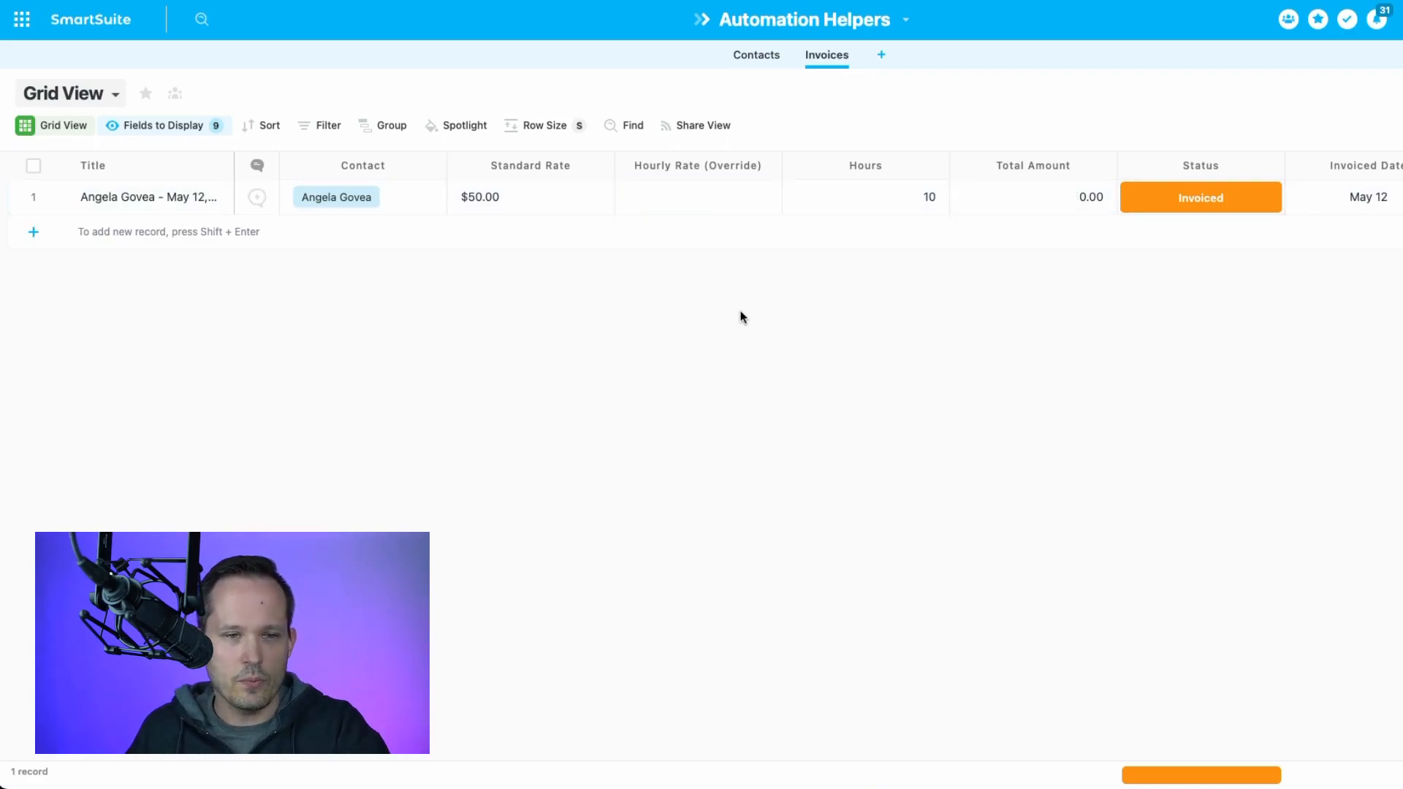
{"action": "left_click", "coordinate": [1065, 210]}
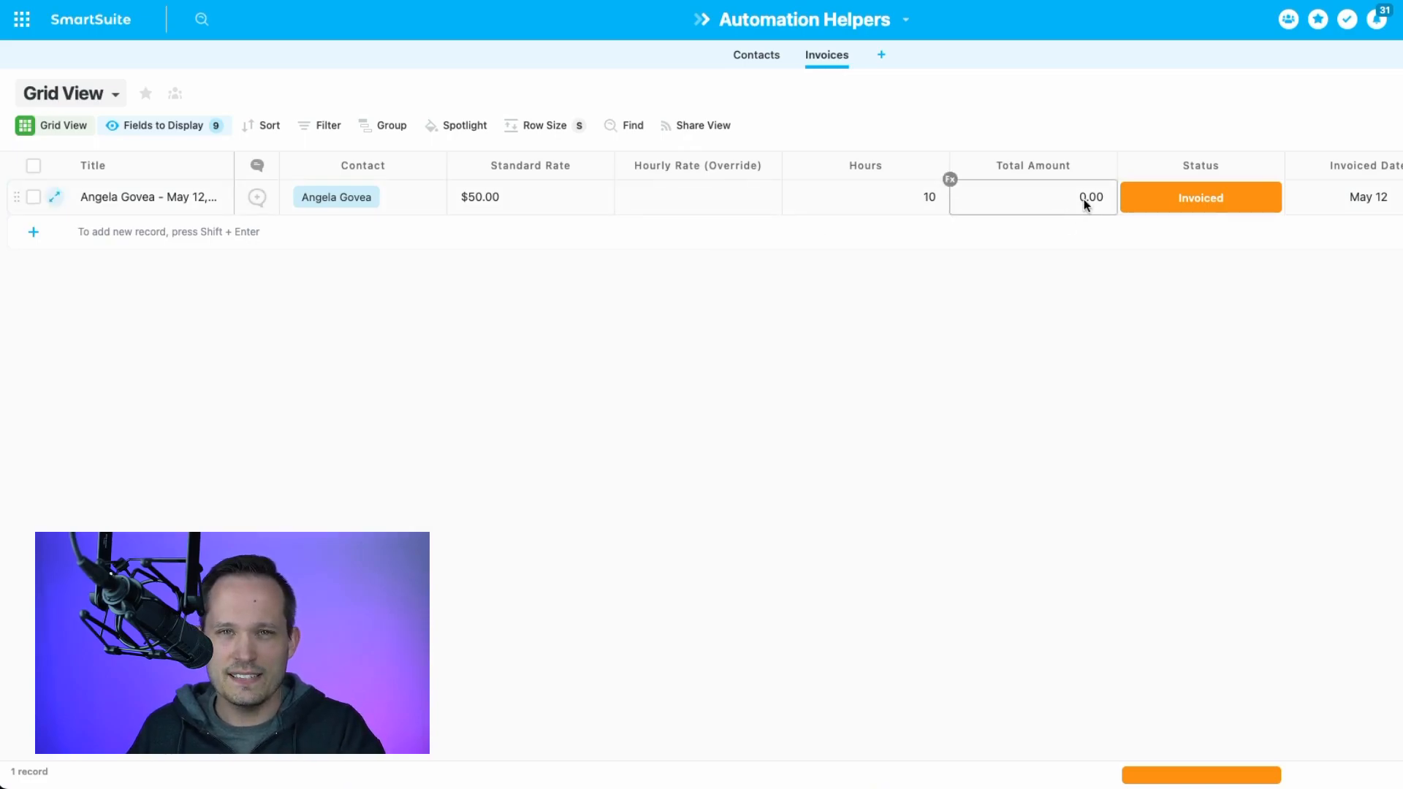
{"action": "left_click", "coordinate": [558, 207]}
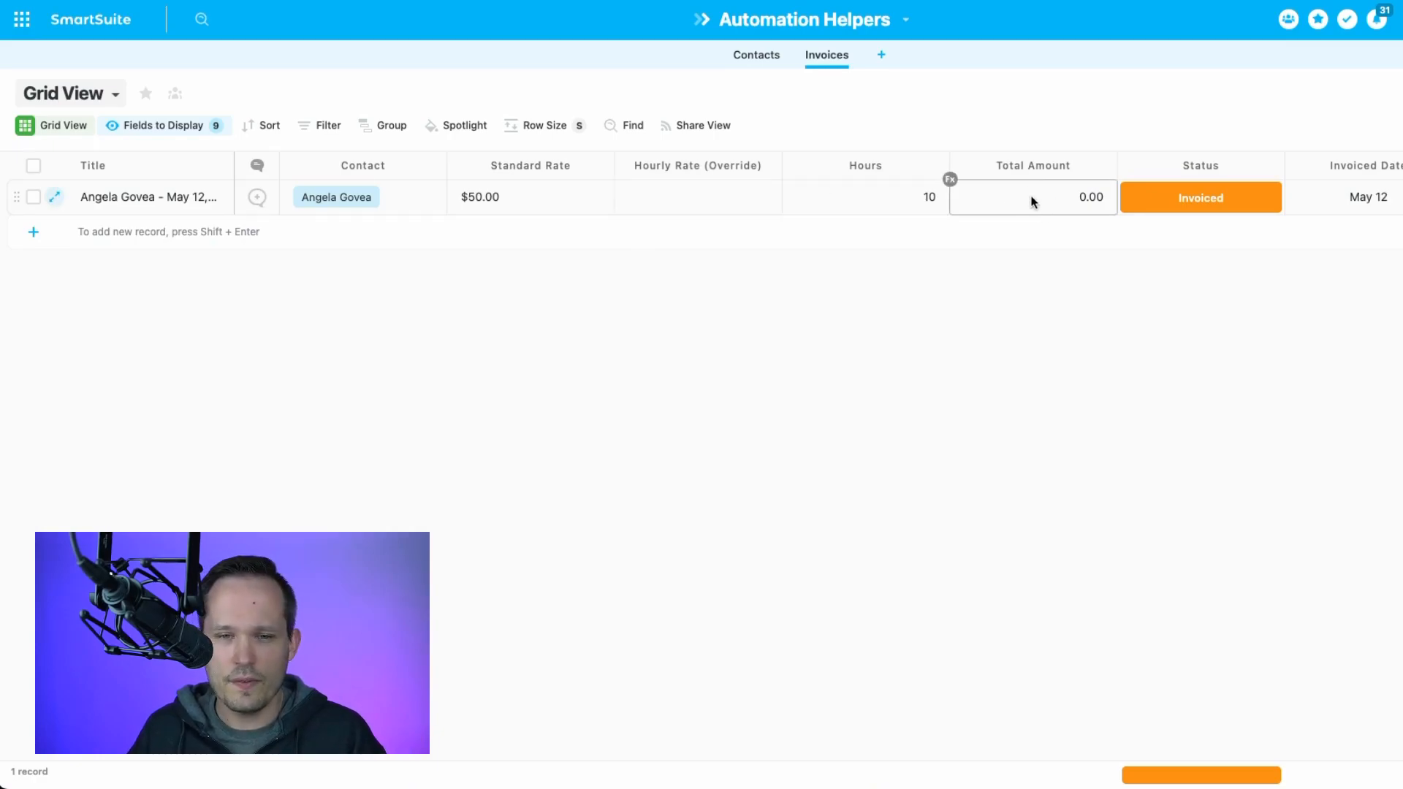
Set the invoice's Hourly Rate (Override) to $75
{"action": "double_click", "coordinate": [706, 197]}
{"action": "type", "text": "75"}
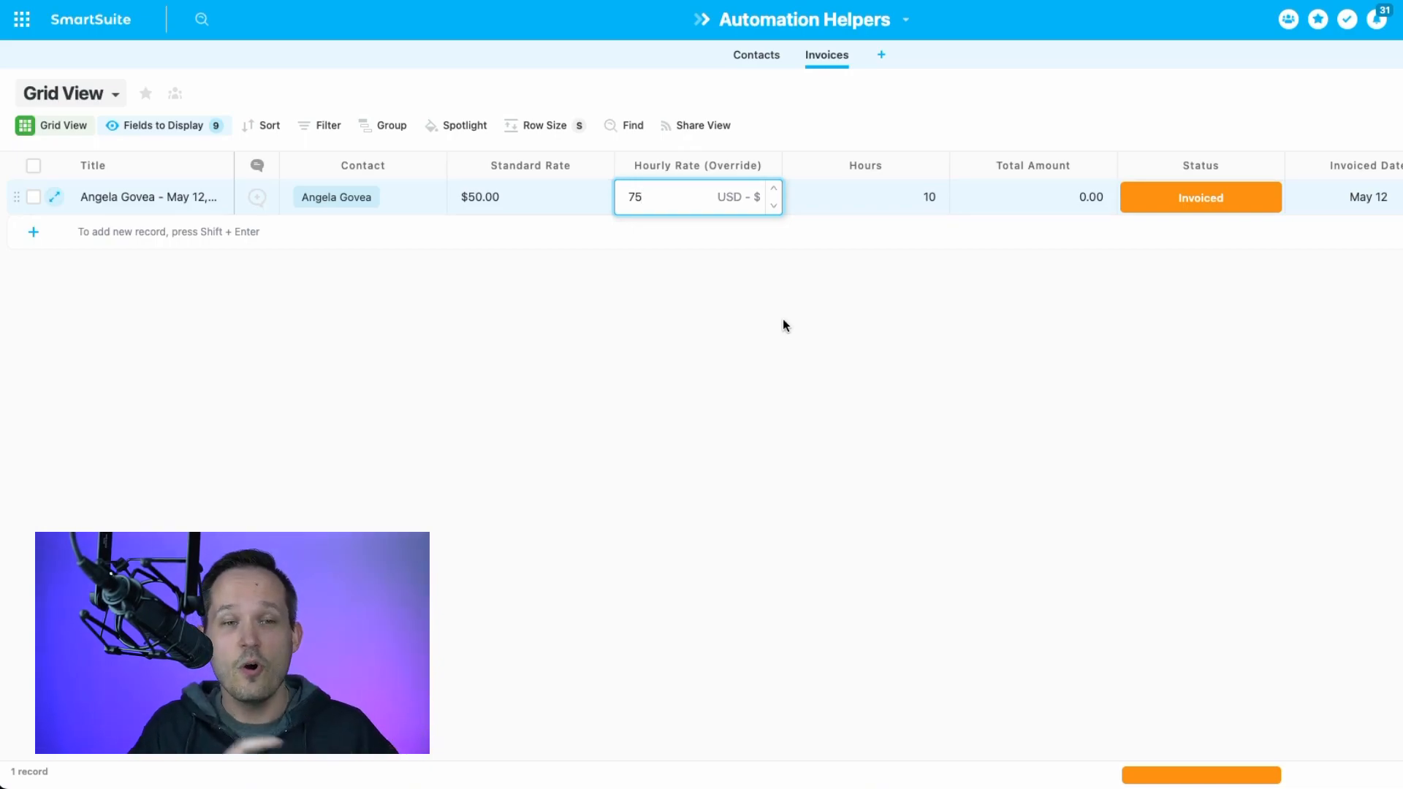
{"action": "left_click", "coordinate": [782, 320]}
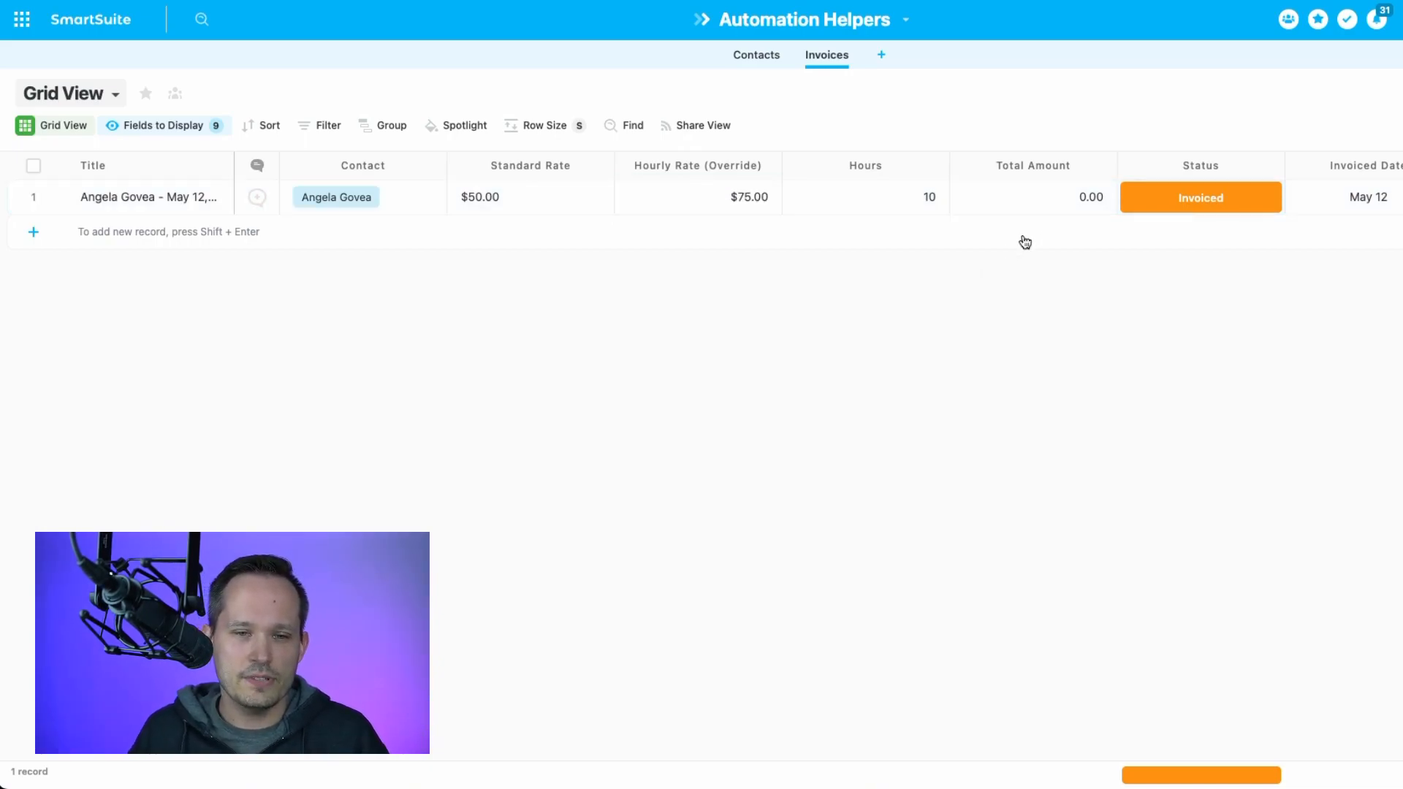
Open the Total Amount field's formula in the Advanced Editor and delete the existing expression
{"action": "left_click", "coordinate": [1106, 166]}
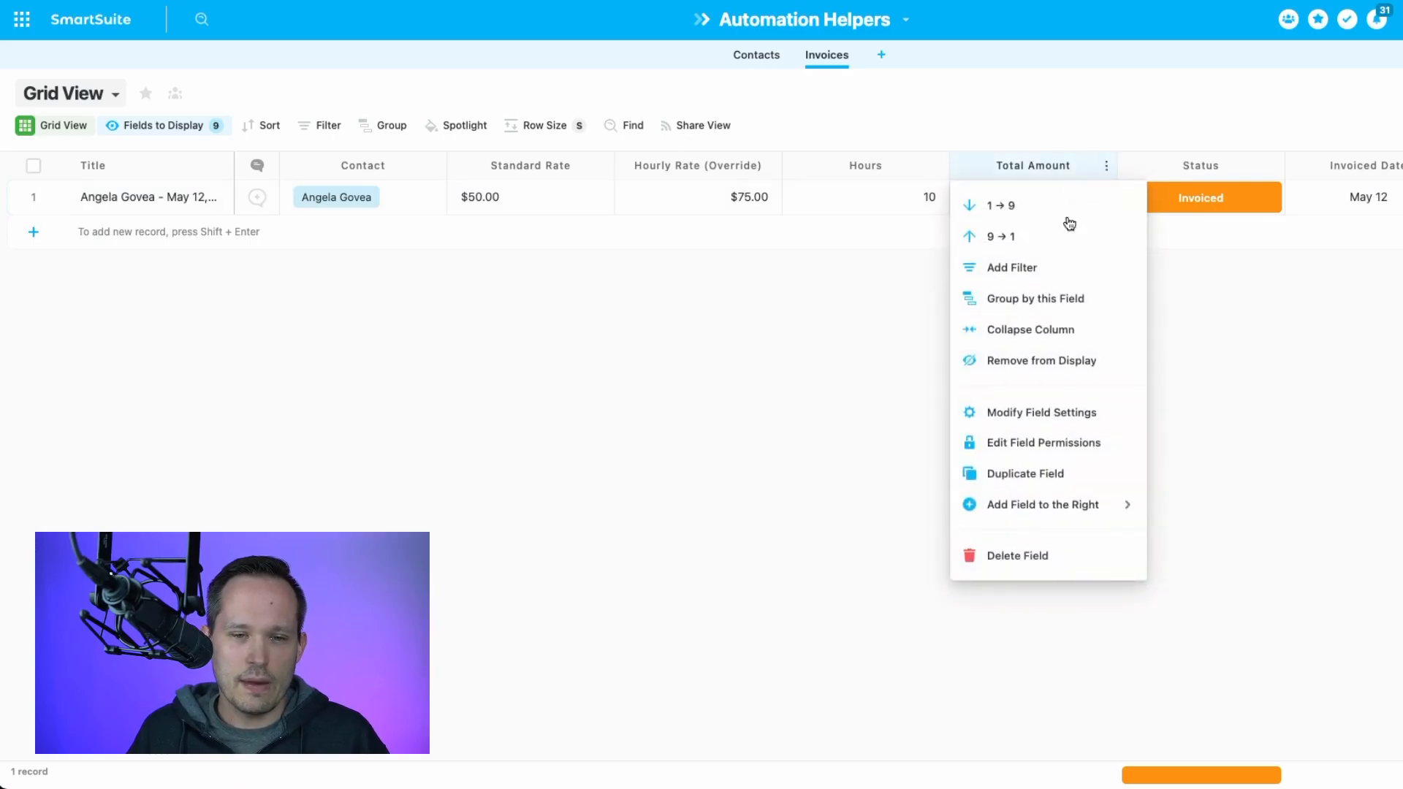
{"action": "left_click", "coordinate": [1051, 411]}
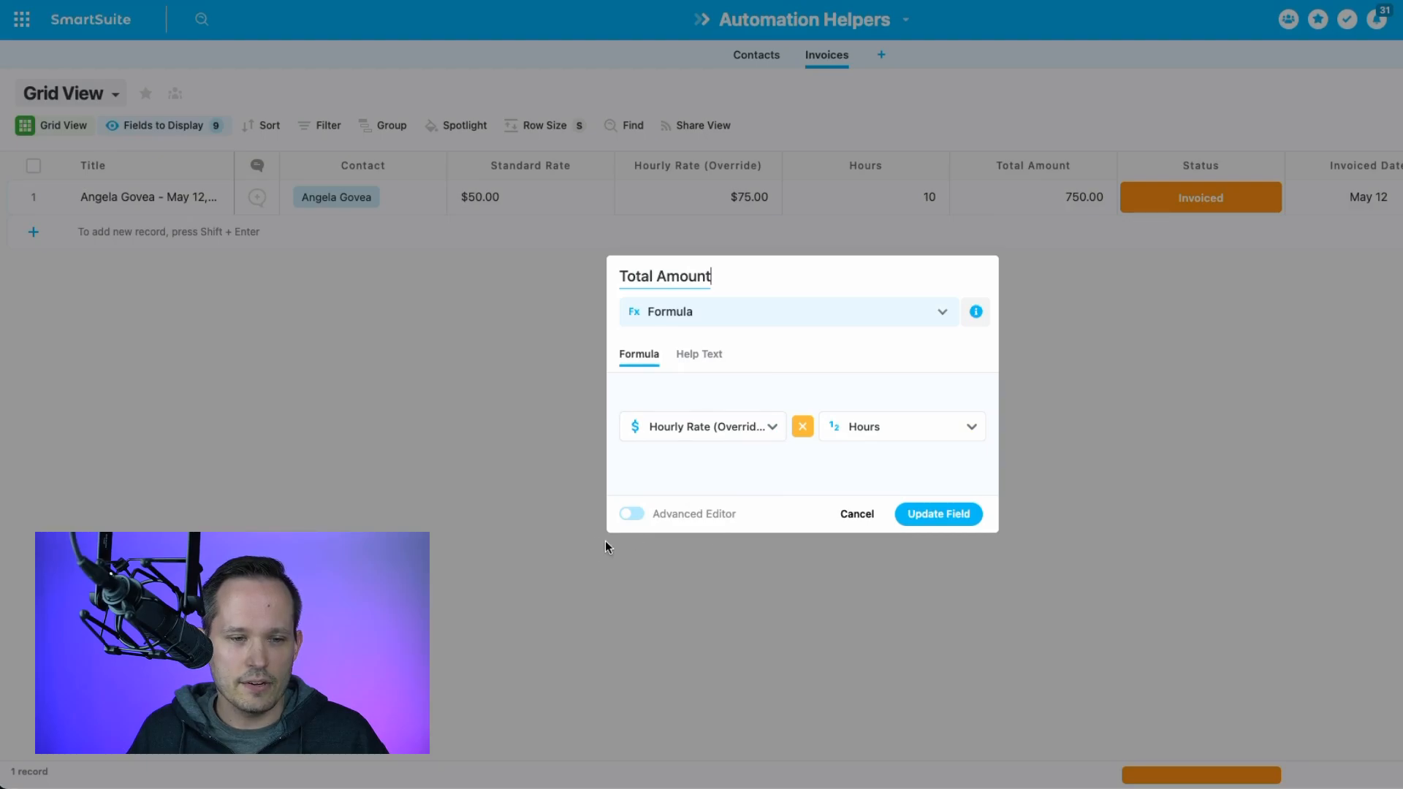
{"action": "left_click", "coordinate": [632, 514]}
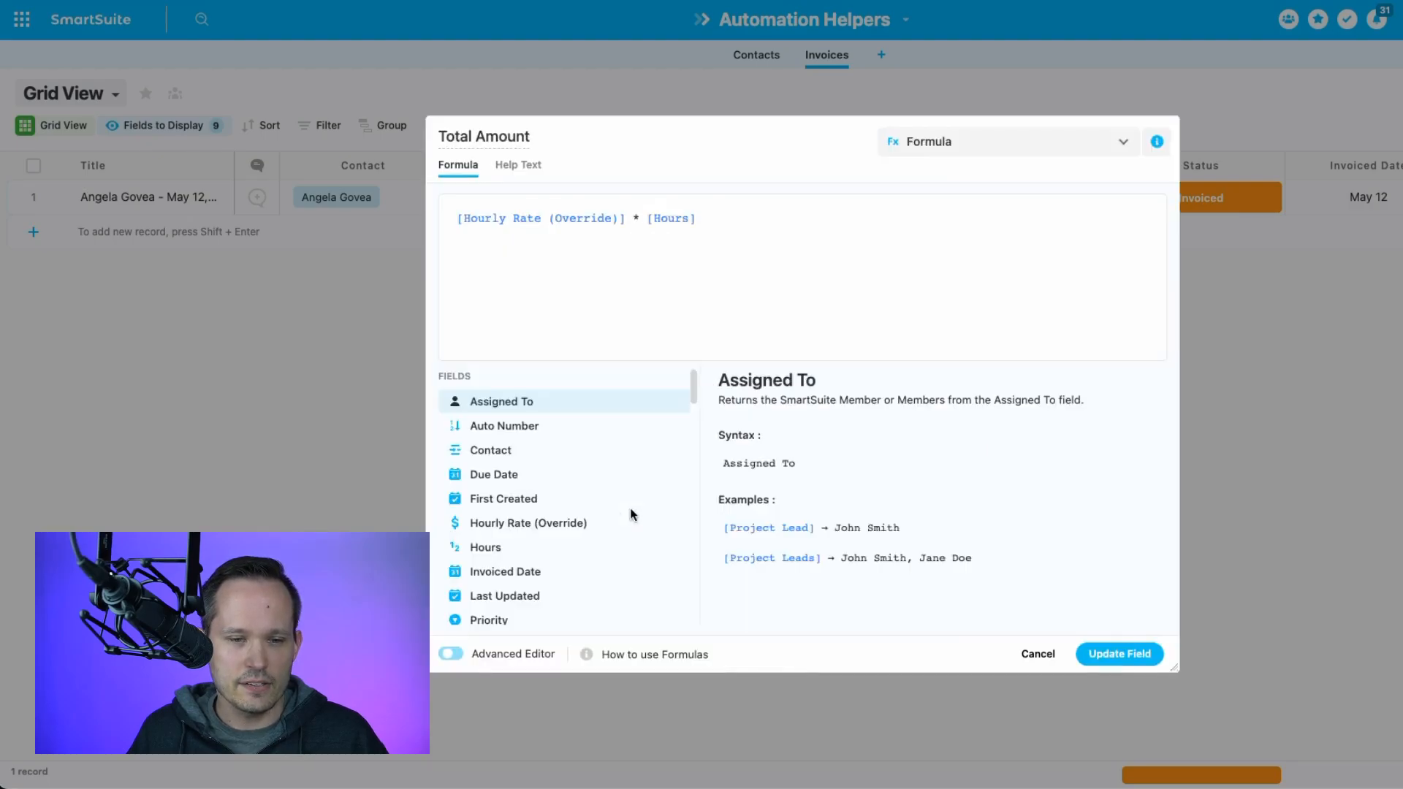
{"action": "left_click_drag", "start_coordinate": [724, 218], "coordinate": [450, 221]}
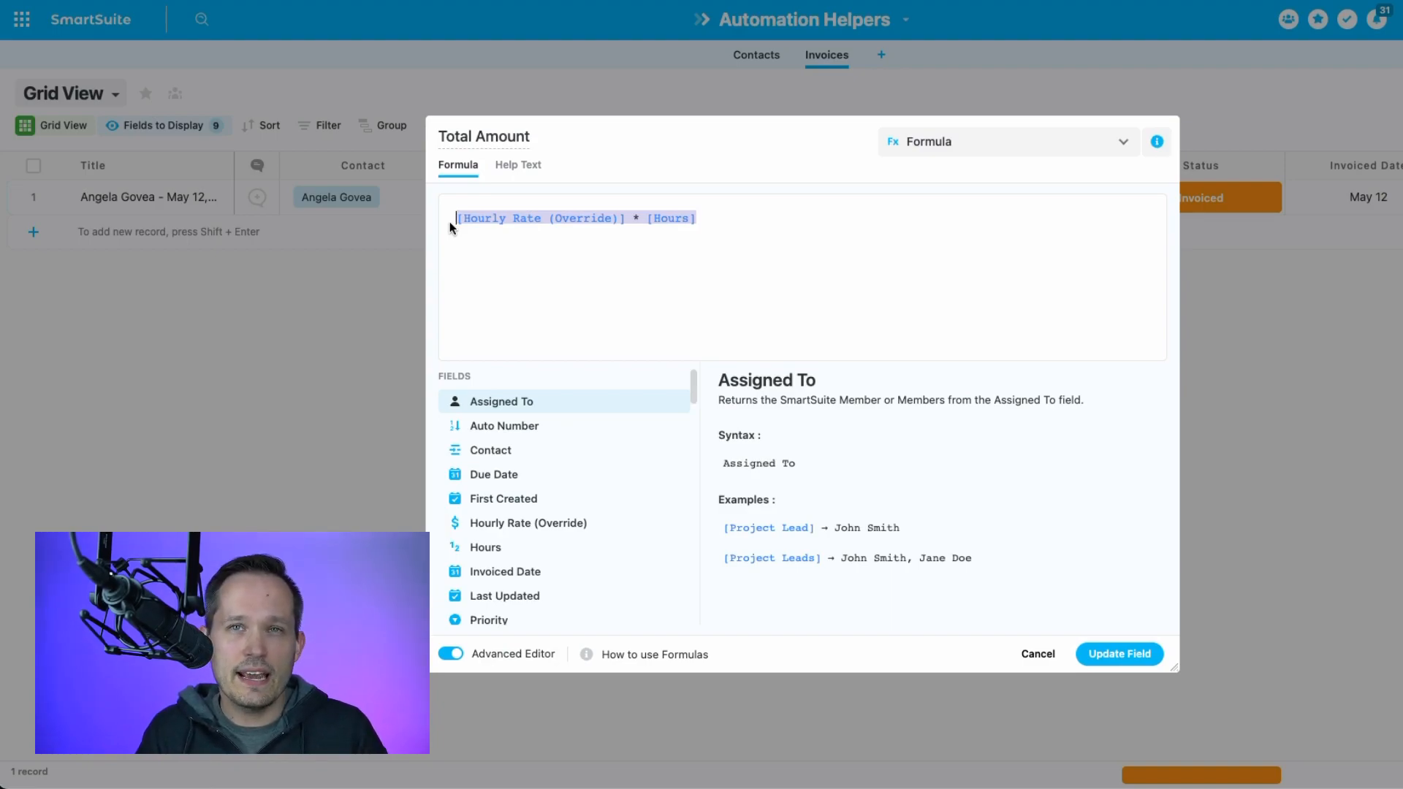
{"action": "key", "text": "BackSpace"}
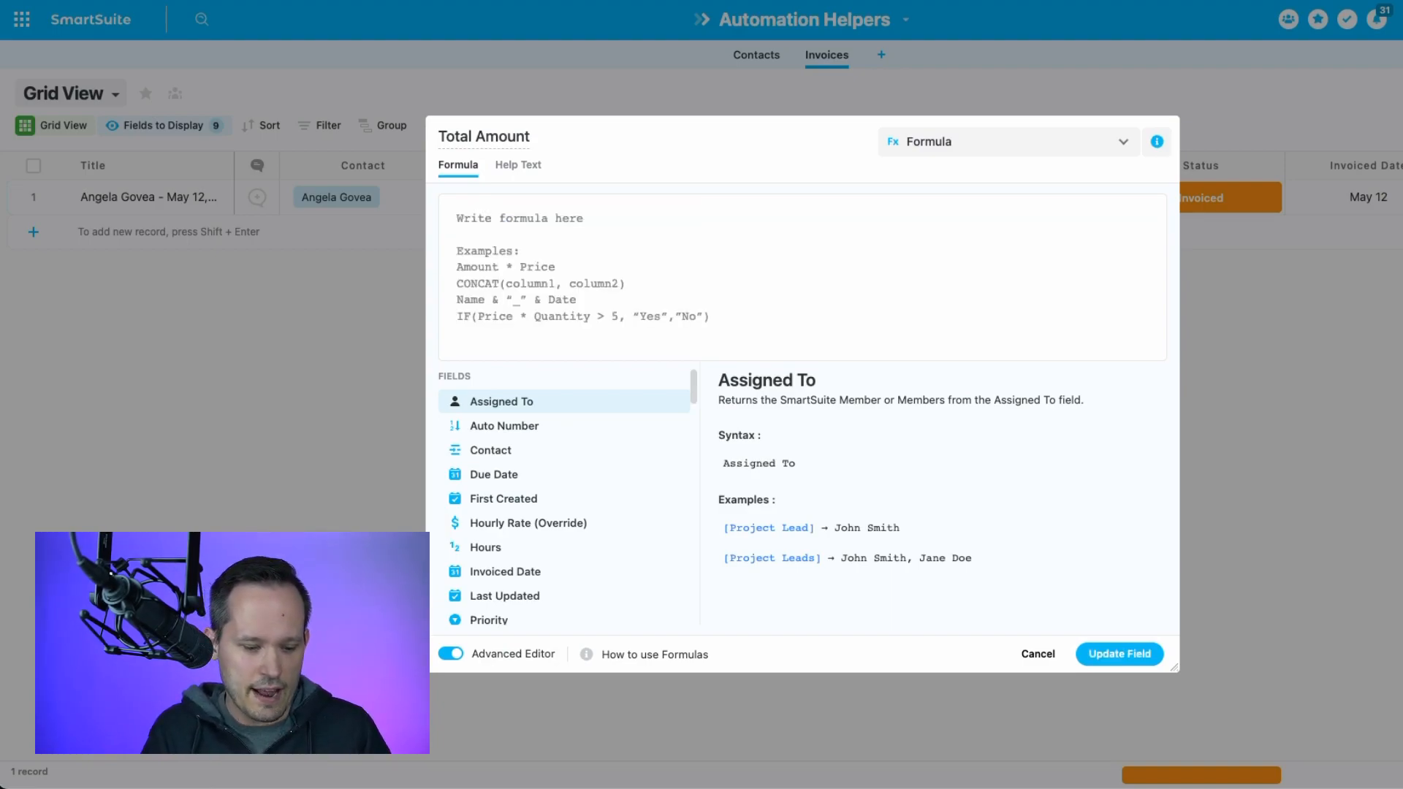
Start an IF formula with [Hourly Rate (Override)] as both the condition and the value returned when it is filled
{"action": "type", "text": "If("}
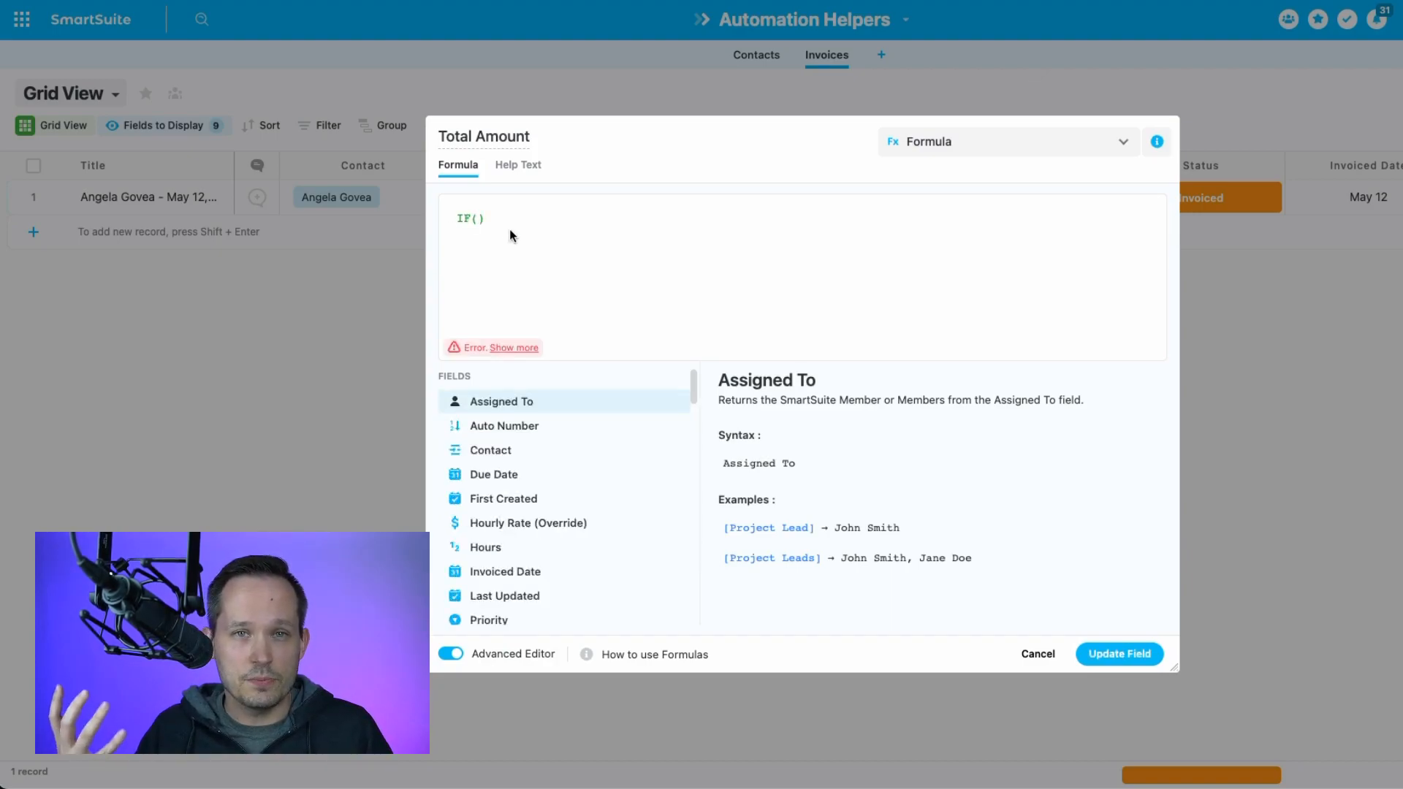
{"action": "type", "text": "overr"}
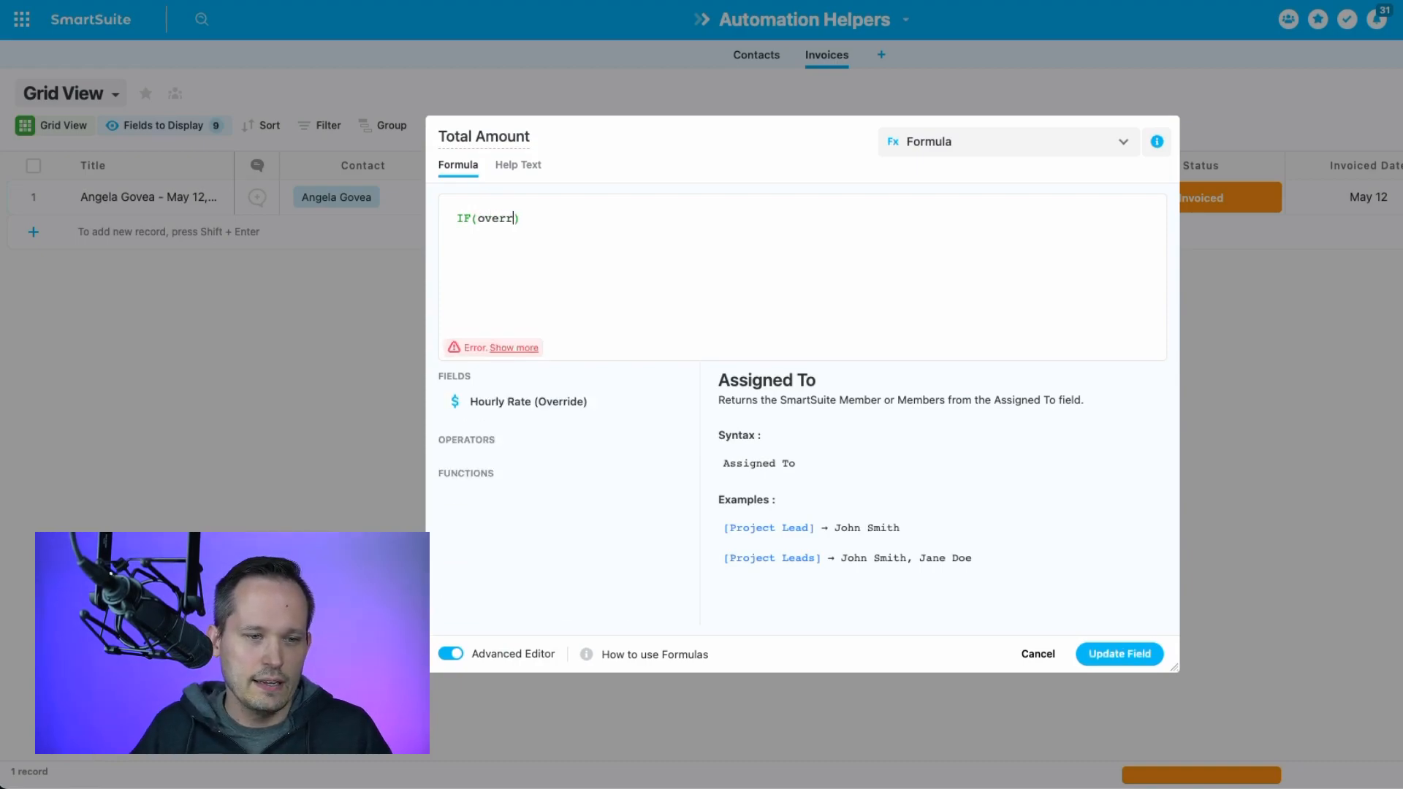
{"action": "mouse_move", "coordinate": [572, 401]}
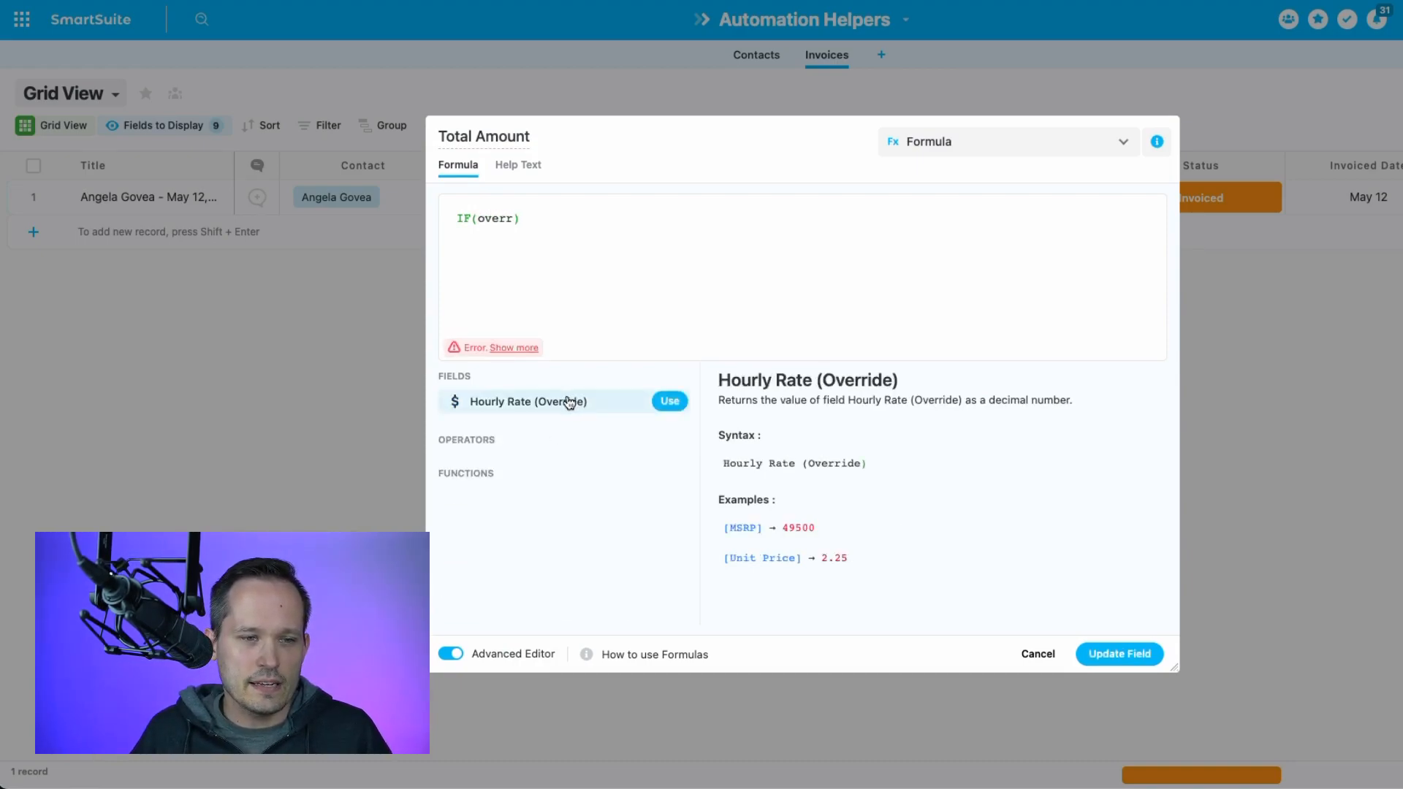
{"action": "left_click", "coordinate": [669, 401]}
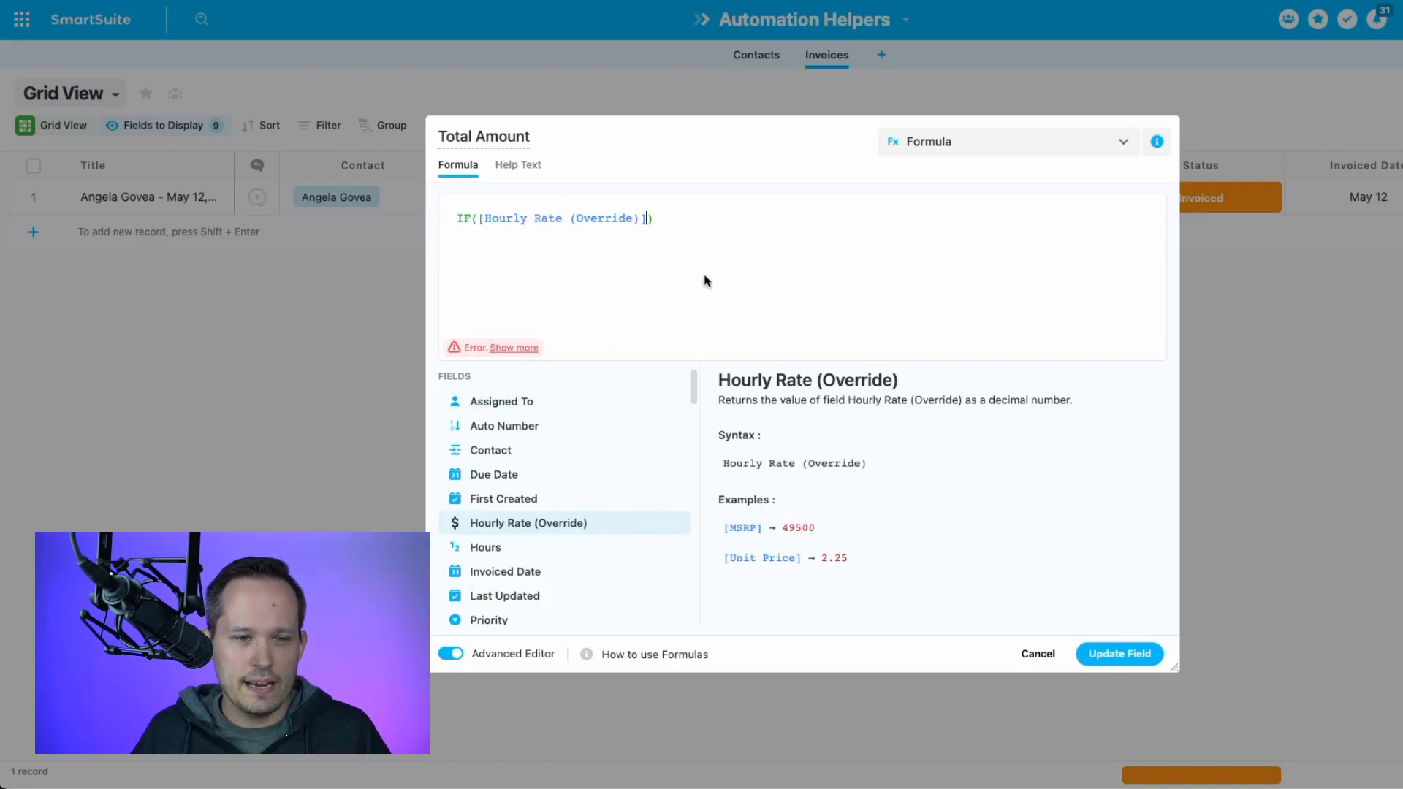
{"action": "type", "text": ","}
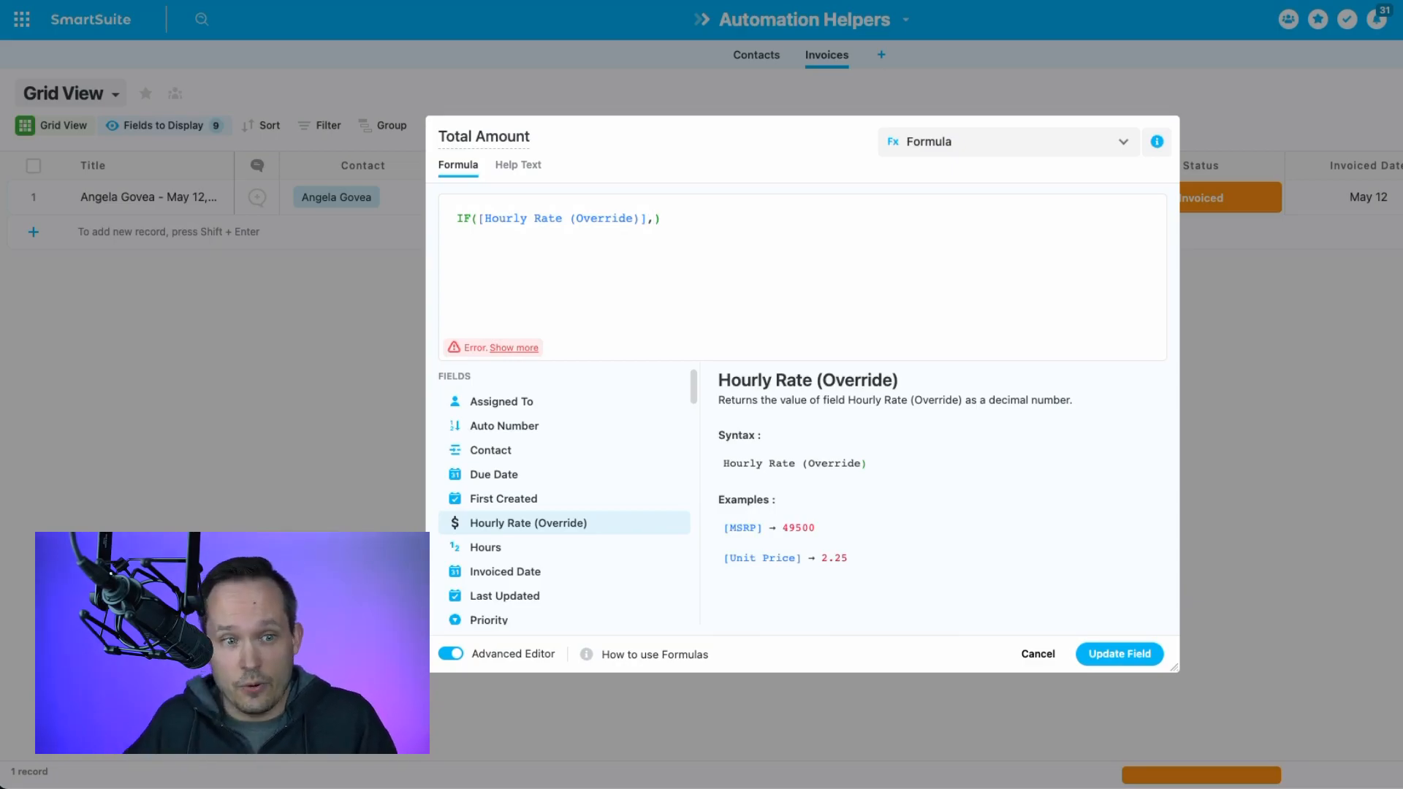
{"action": "left_click", "coordinate": [668, 523]}
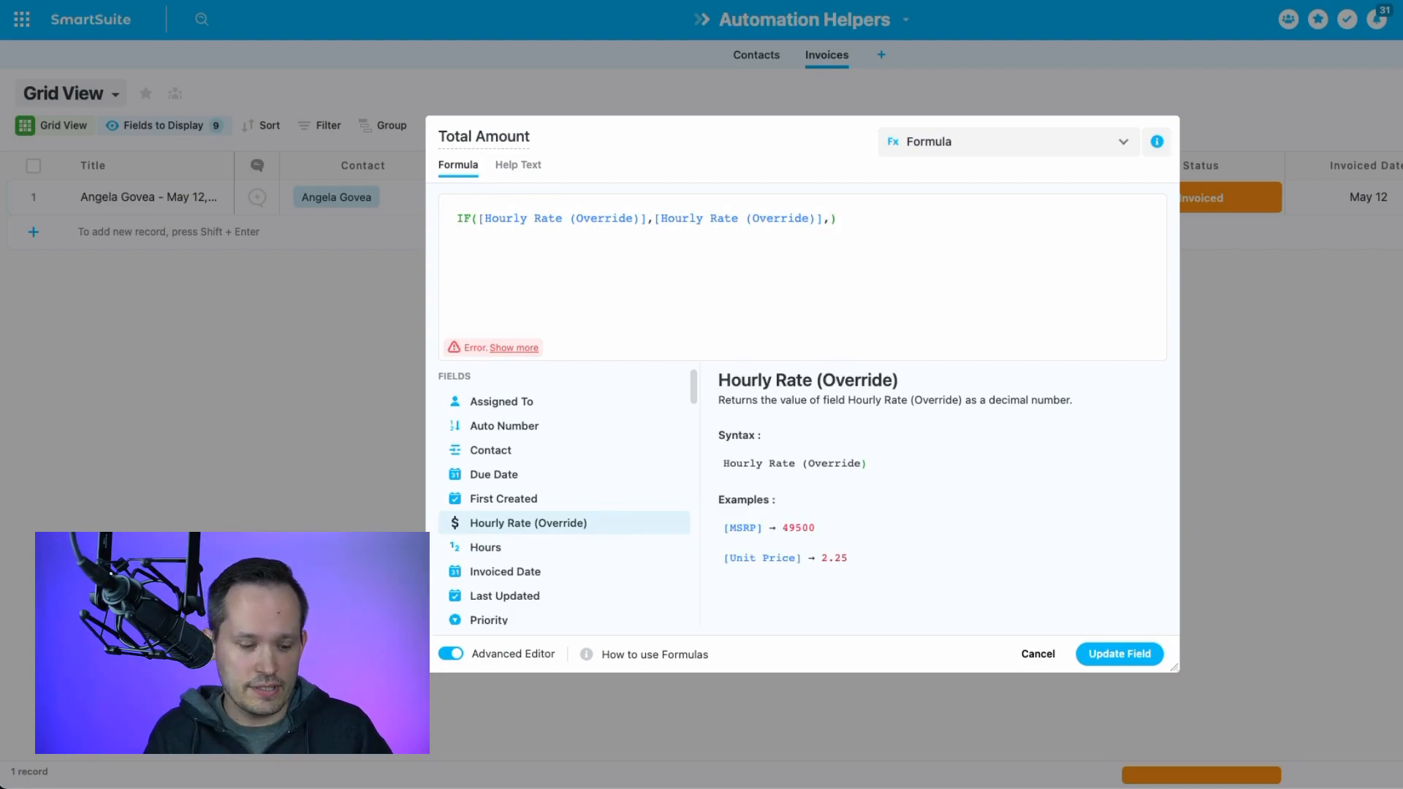
{"action": "type", "text": "stan"}
{"action": "type", "text": "d"}
{"action": "key", "text": "BackSpace"}
{"action": "key", "text": "BackSpace"}
{"action": "key", "text": "BackSpace"}
{"action": "key", "text": "BackSpace"}
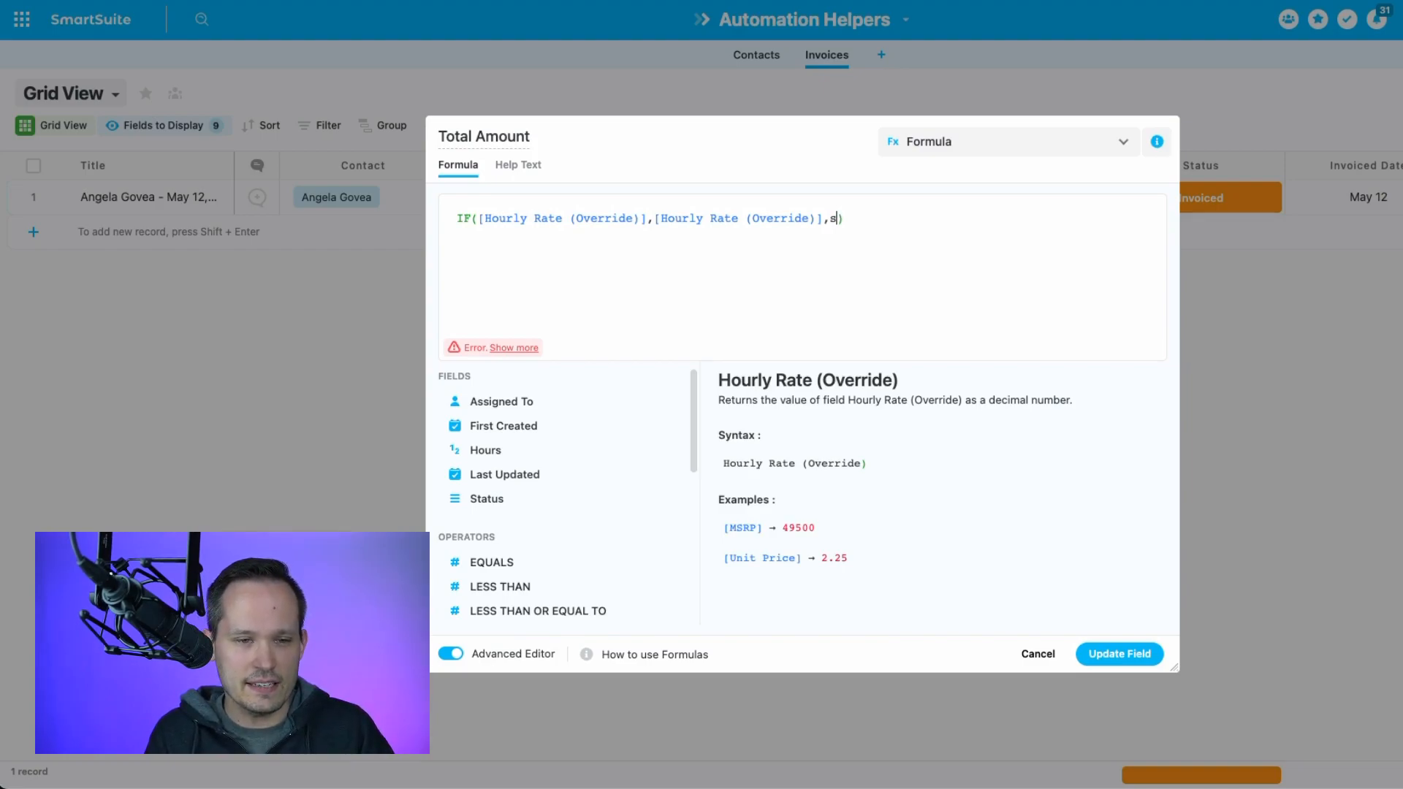
{"action": "key", "text": "BackSpace"}
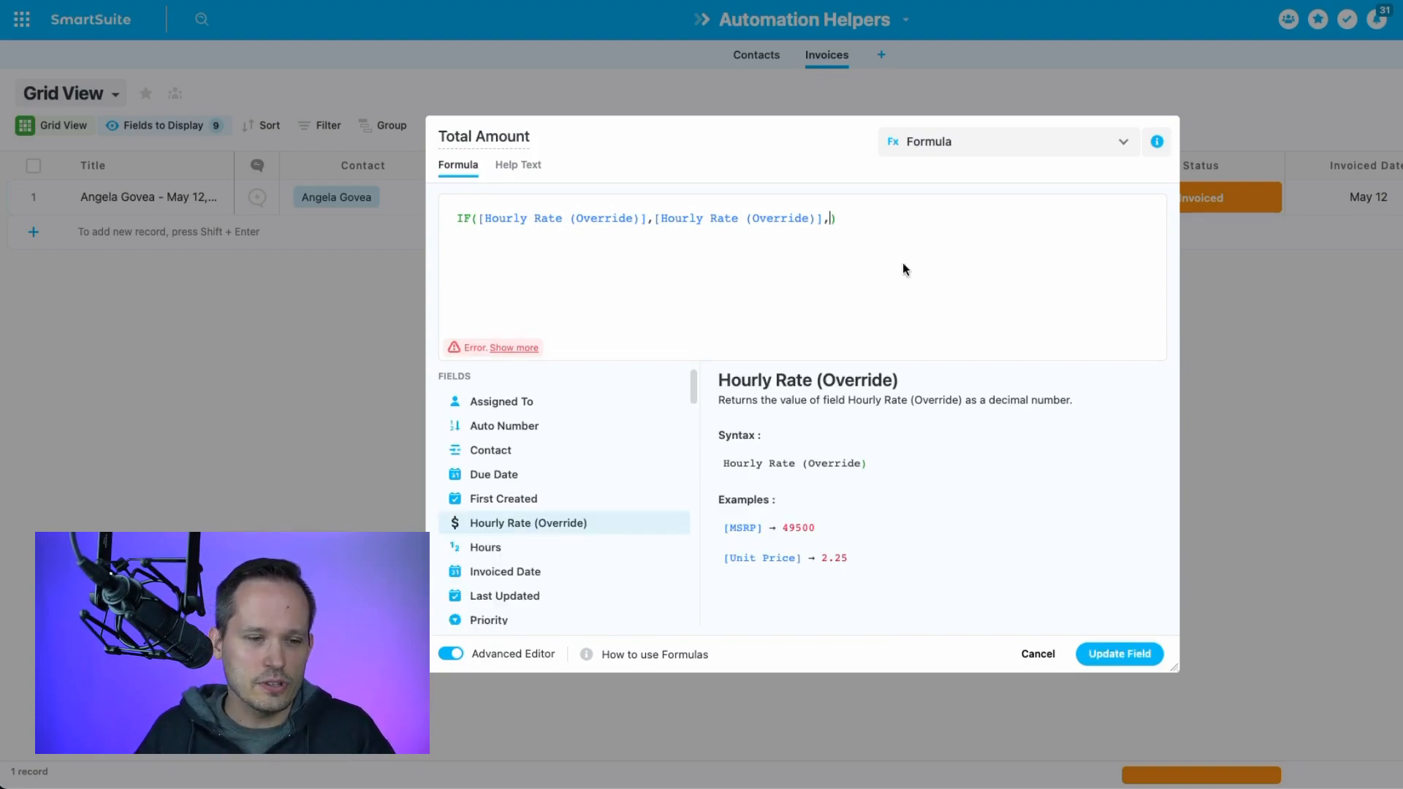
Complete the IF formula with [Contact].[Hourly Rate] as the fallback value and update the Total Amount field
{"action": "left_click", "coordinate": [665, 451]}
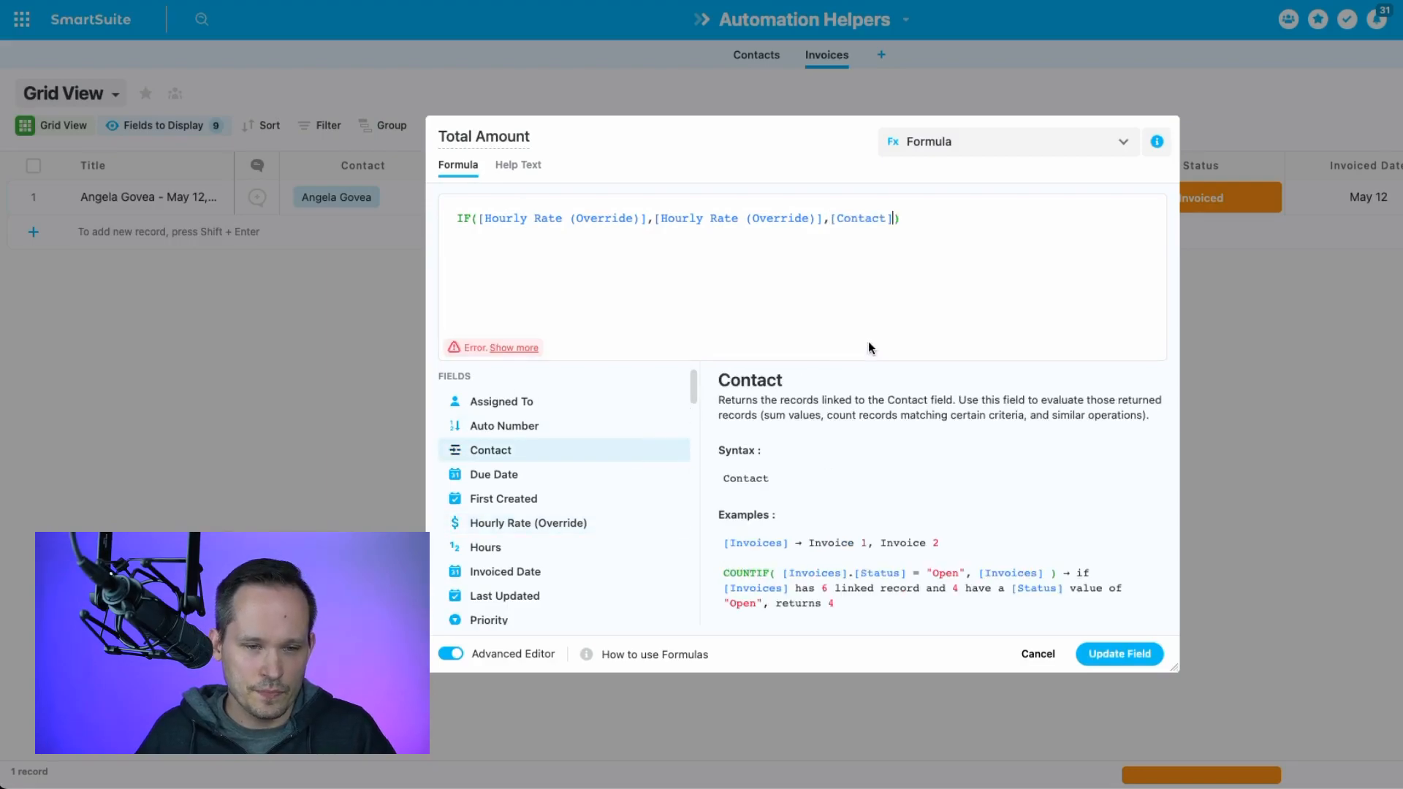
{"action": "type", "text": "."}
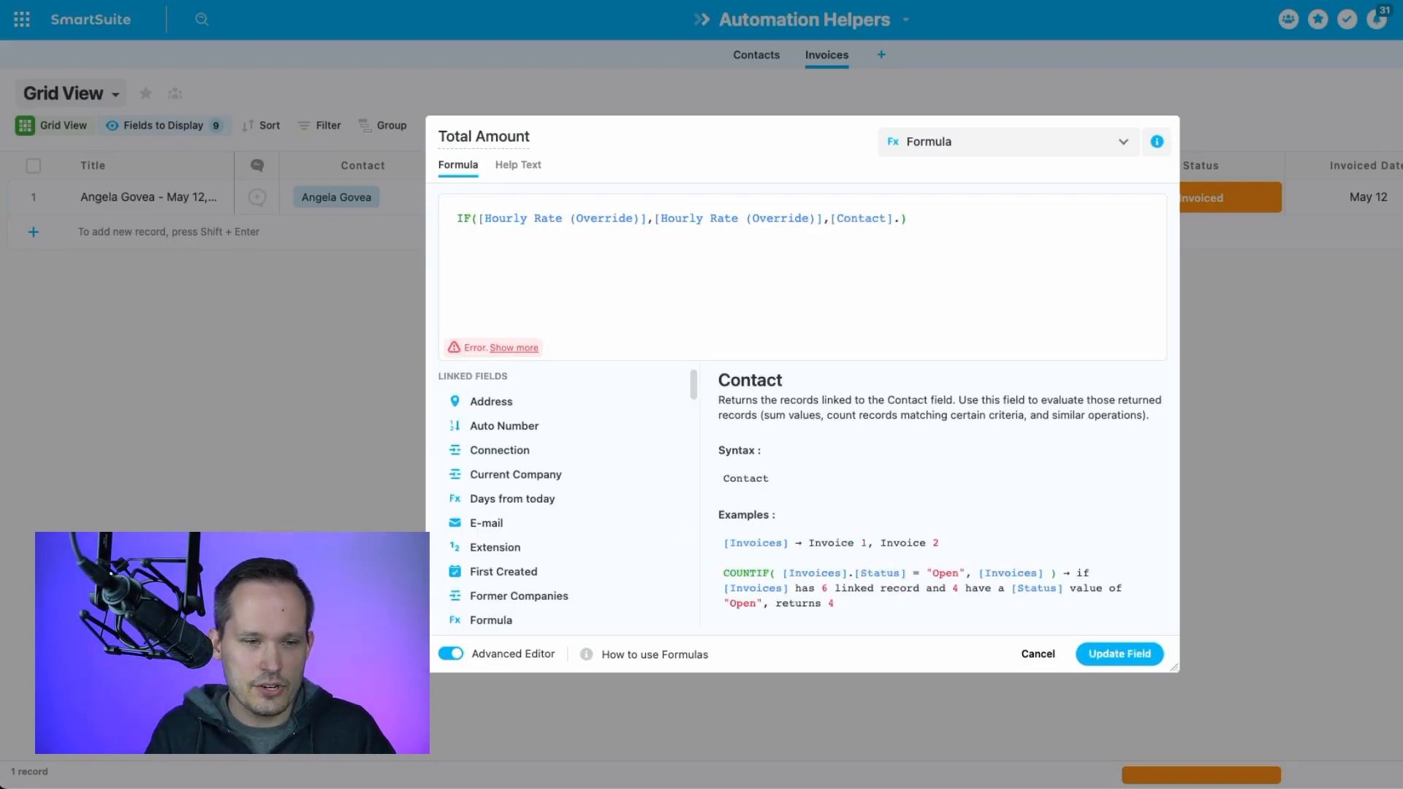
{"action": "type", "text": "stan"}
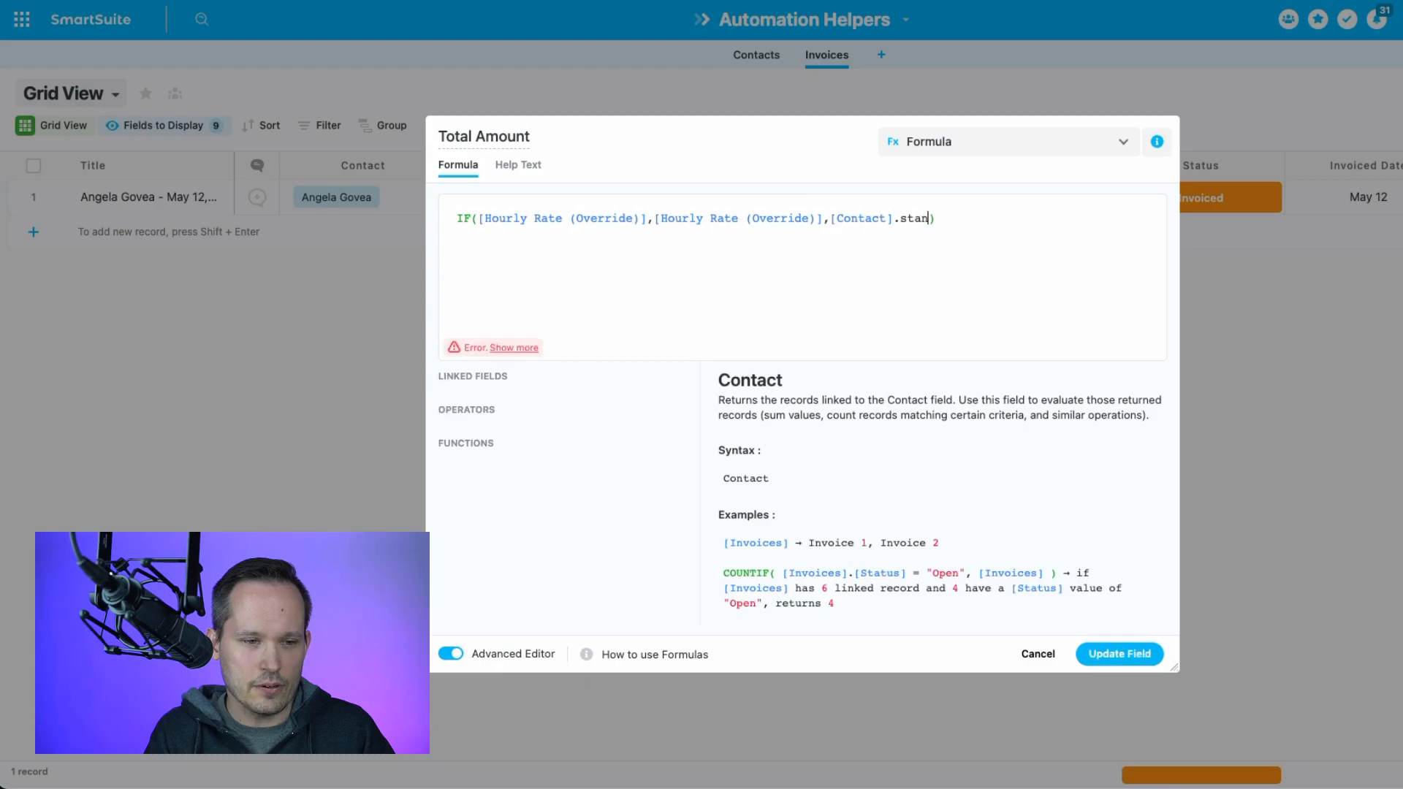
{"action": "key", "text": "BackSpace"}
{"action": "key", "text": "BackSpace"}
{"action": "type", "text": "rat"}
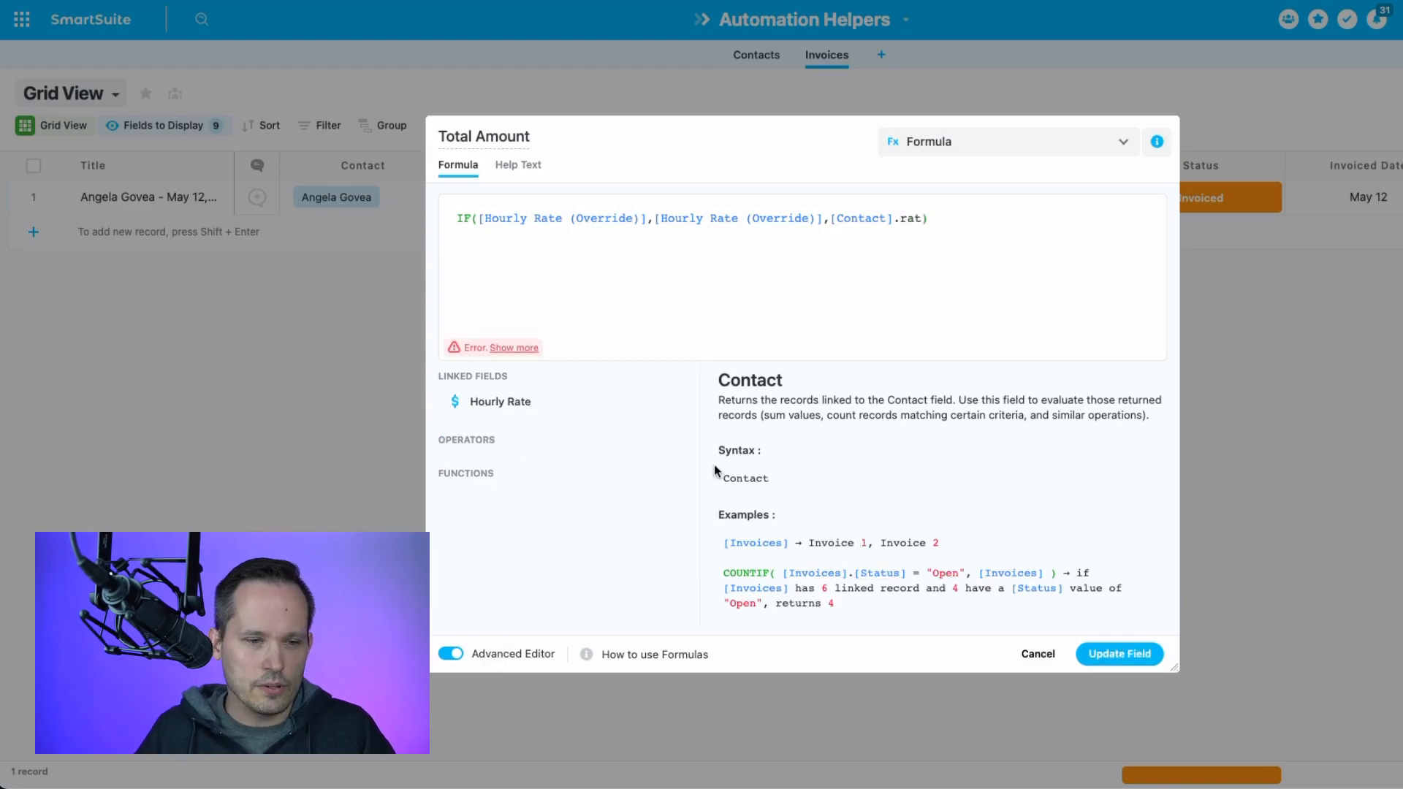
{"action": "left_click", "coordinate": [669, 401]}
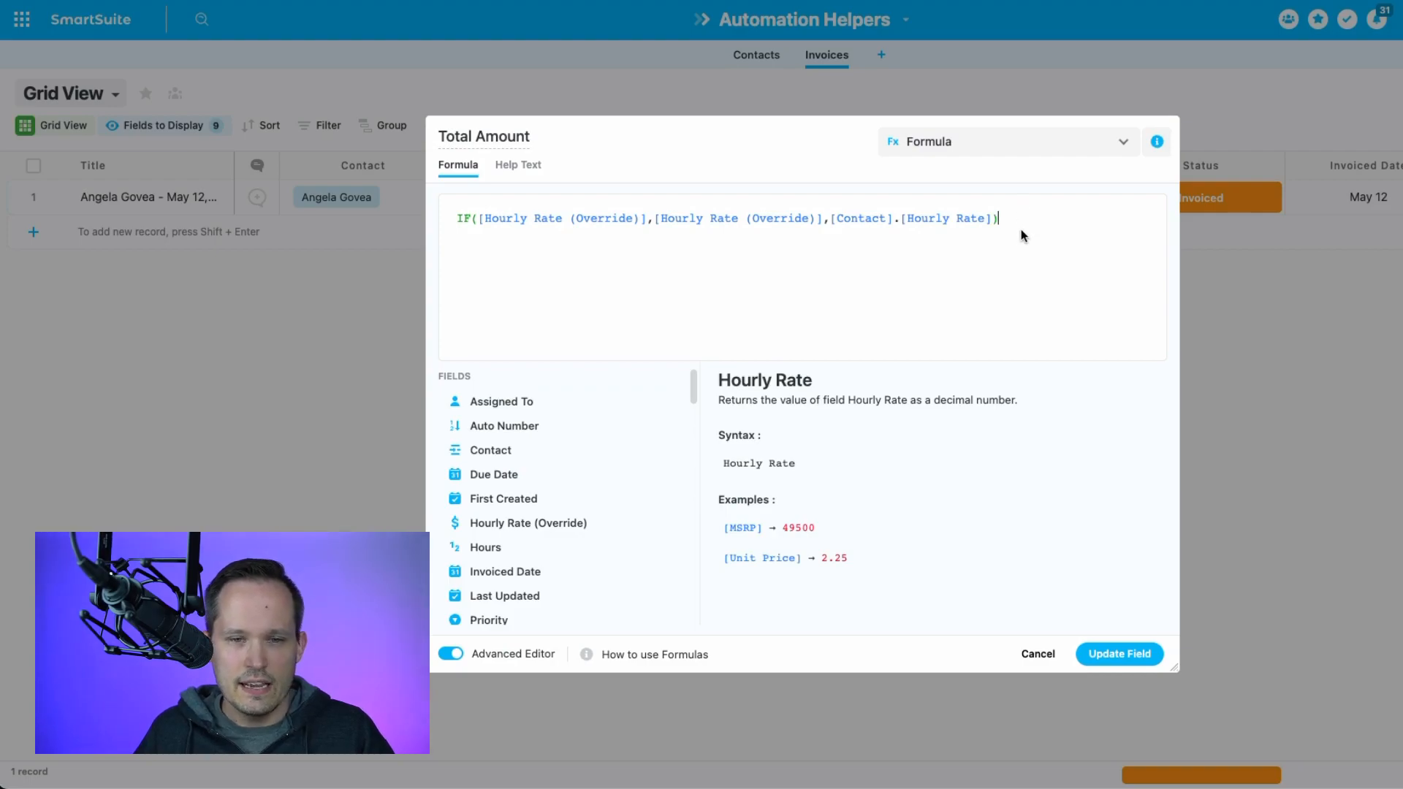
{"action": "left_click", "coordinate": [1102, 655]}
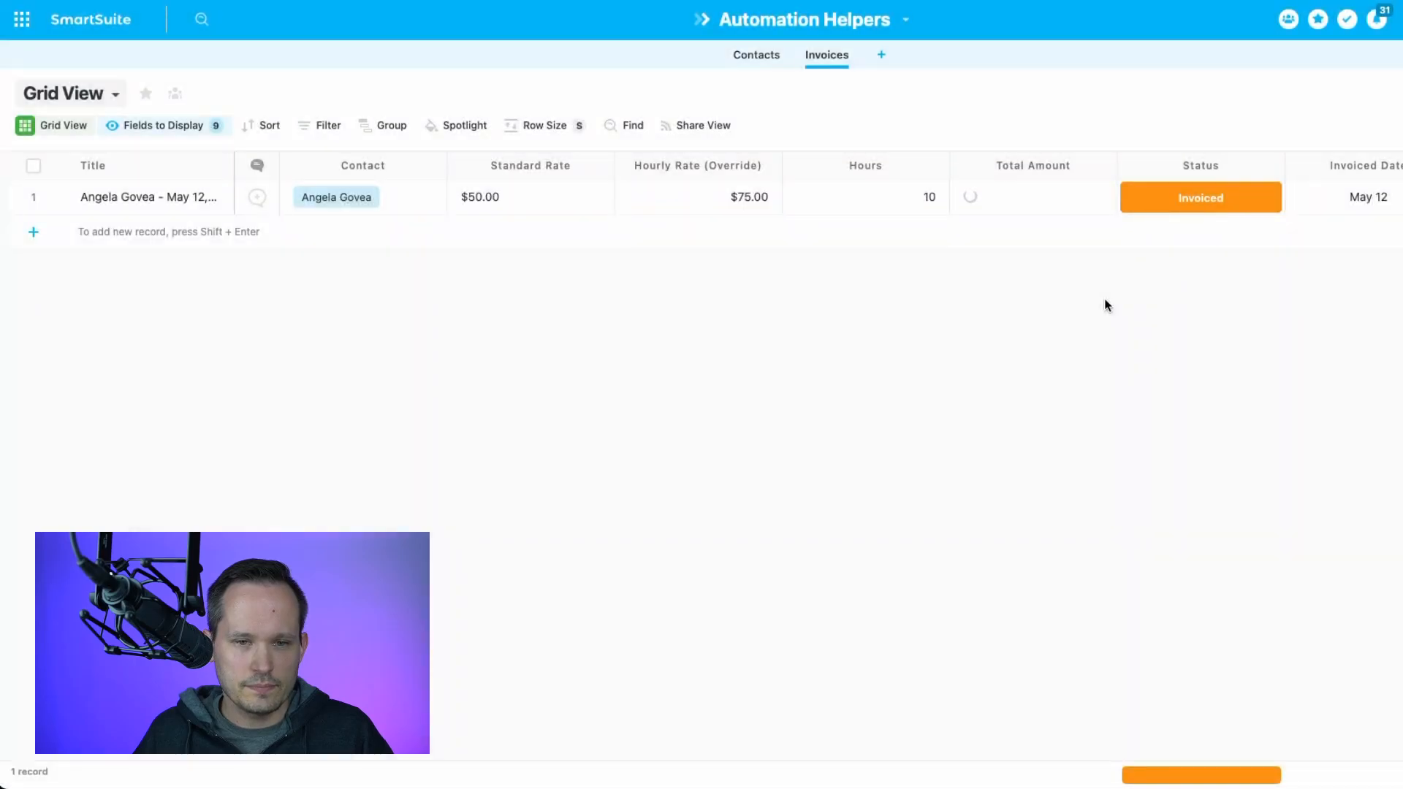
Check the Total Amount with the override rate filled in, and again after clearing the invoice's Hourly Rate (Override)
{"action": "left_click", "coordinate": [1081, 209]}
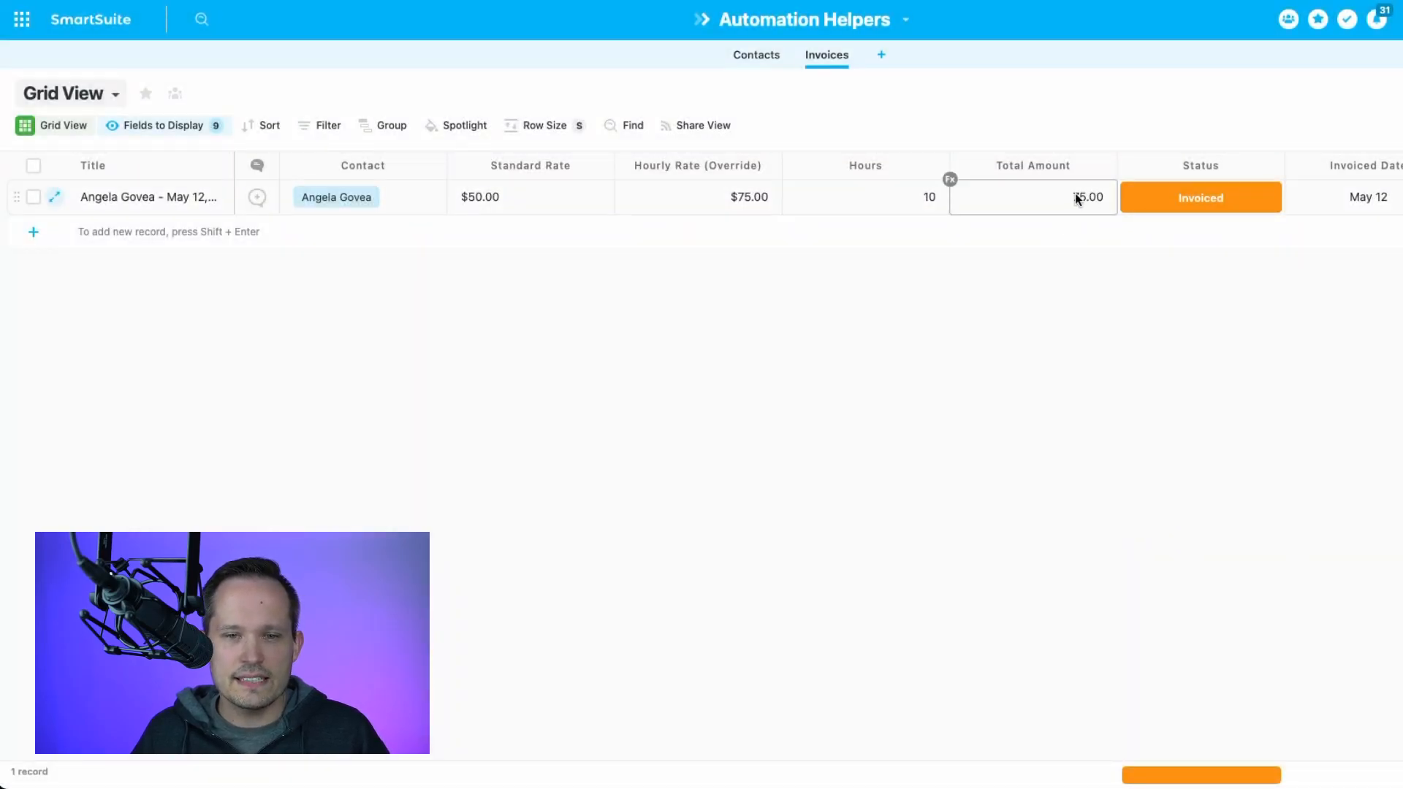
{"action": "left_click", "coordinate": [744, 194]}
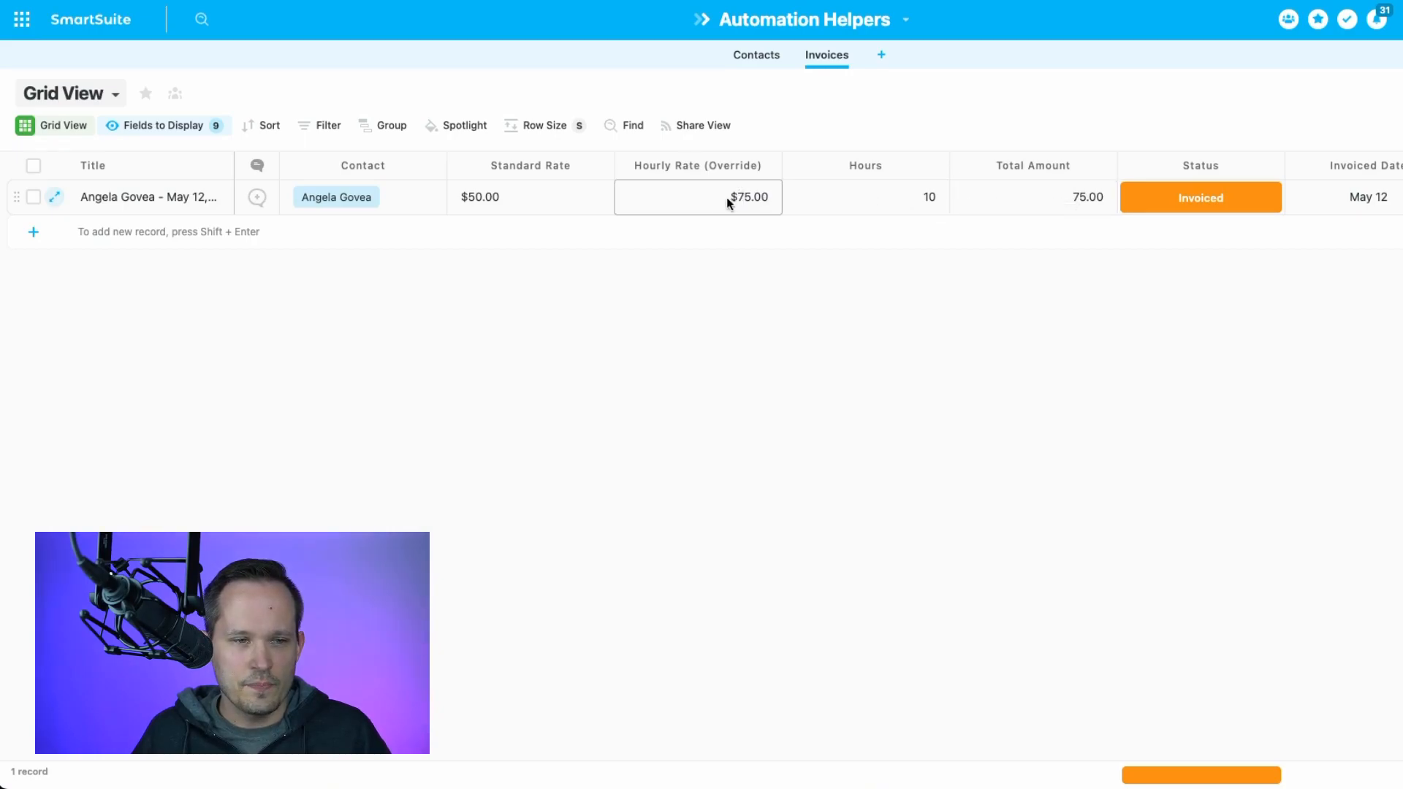
{"action": "left_click", "coordinate": [947, 199]}
{"action": "left_click", "coordinate": [1038, 204]}
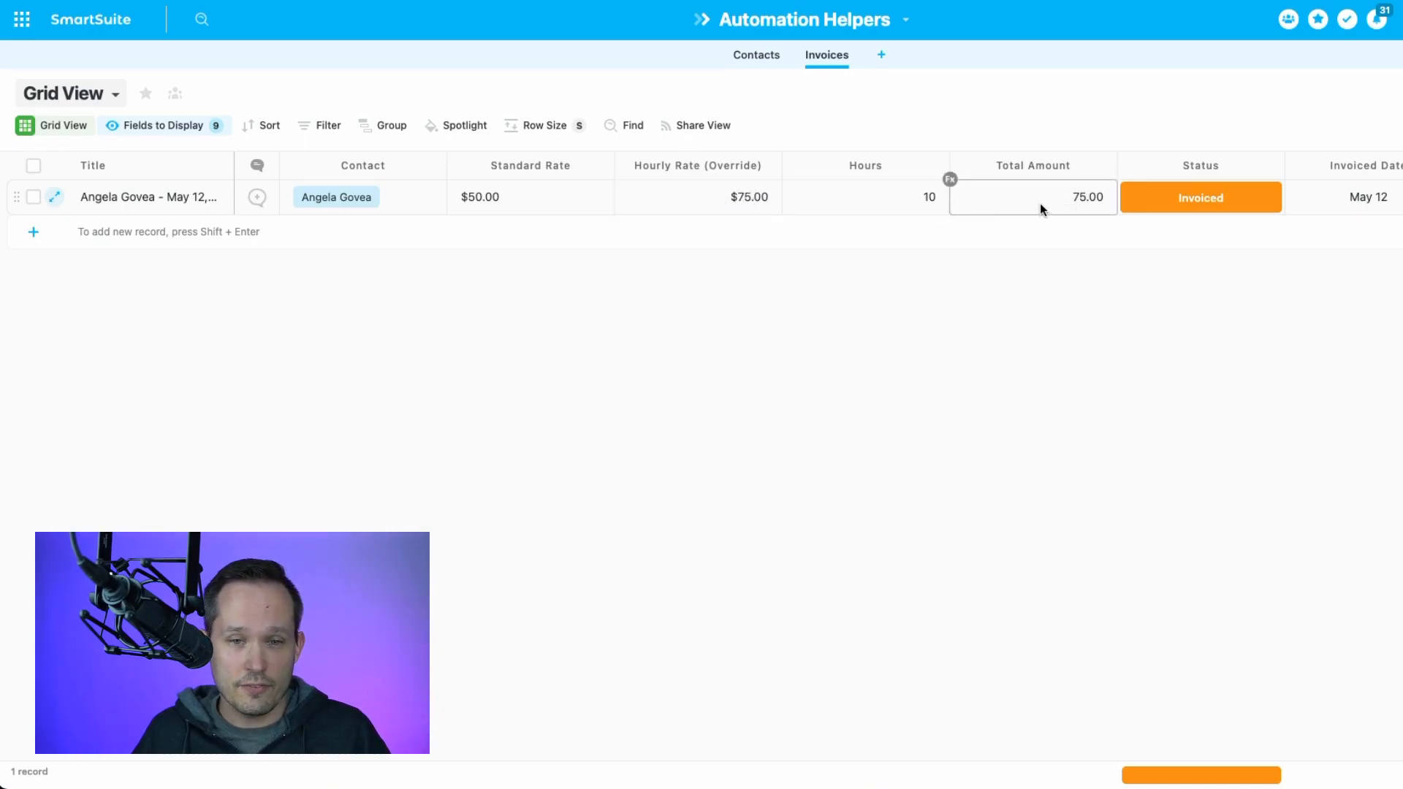
{"action": "left_click", "coordinate": [731, 197]}
{"action": "left_click", "coordinate": [746, 199]}
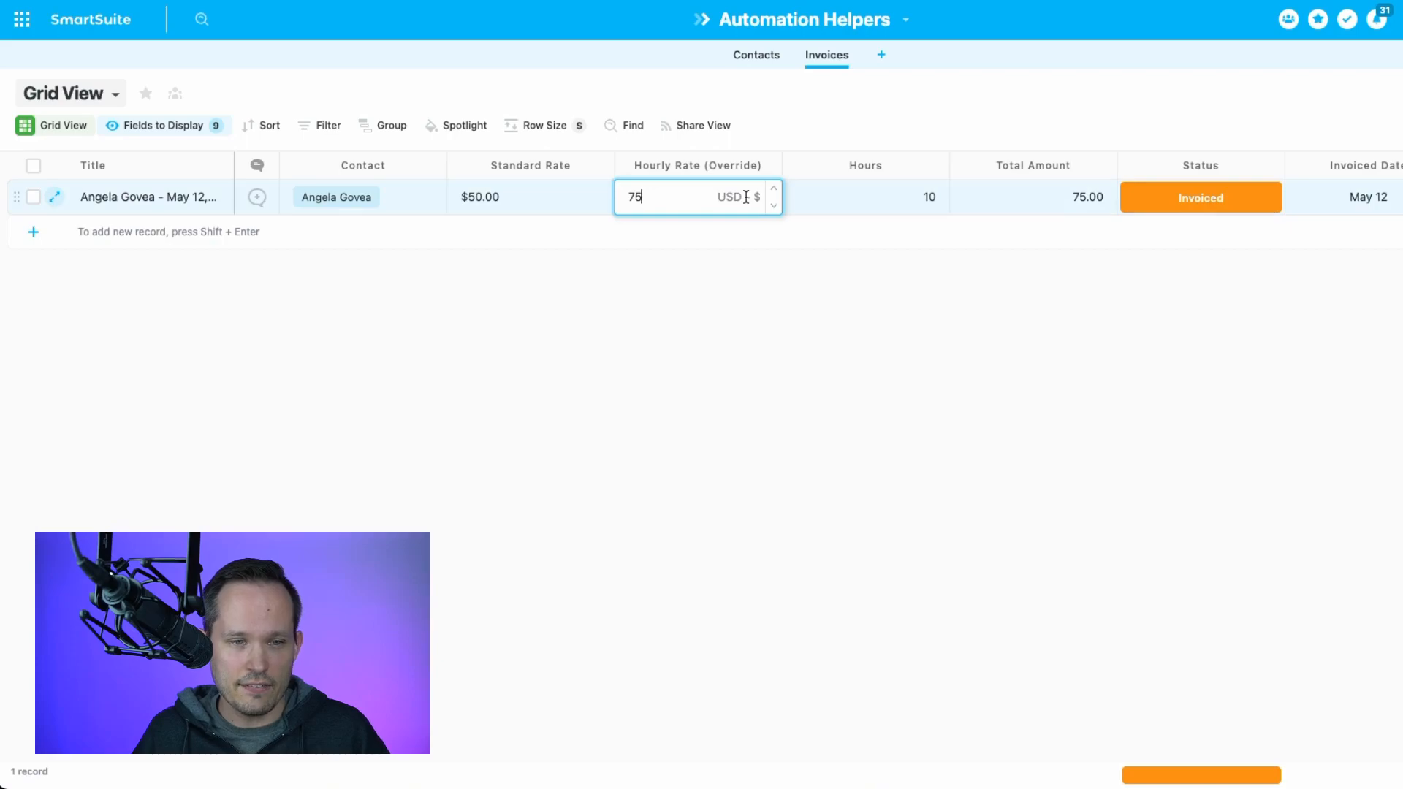
{"action": "double_click", "coordinate": [681, 194]}
{"action": "key", "text": "BackSpace"}
{"action": "left_click", "coordinate": [736, 307]}
{"action": "left_click", "coordinate": [1037, 213]}
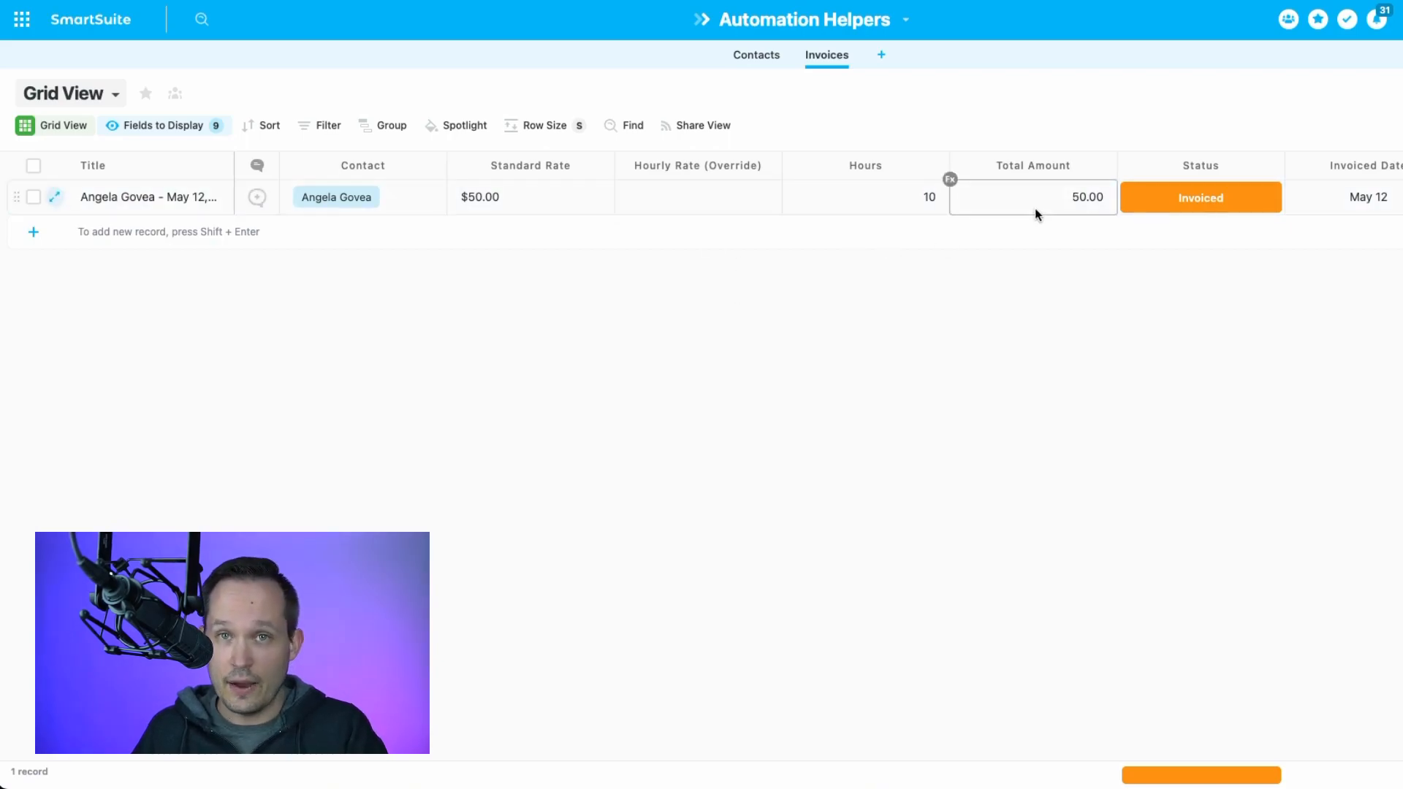
{"action": "left_click", "coordinate": [830, 212]}
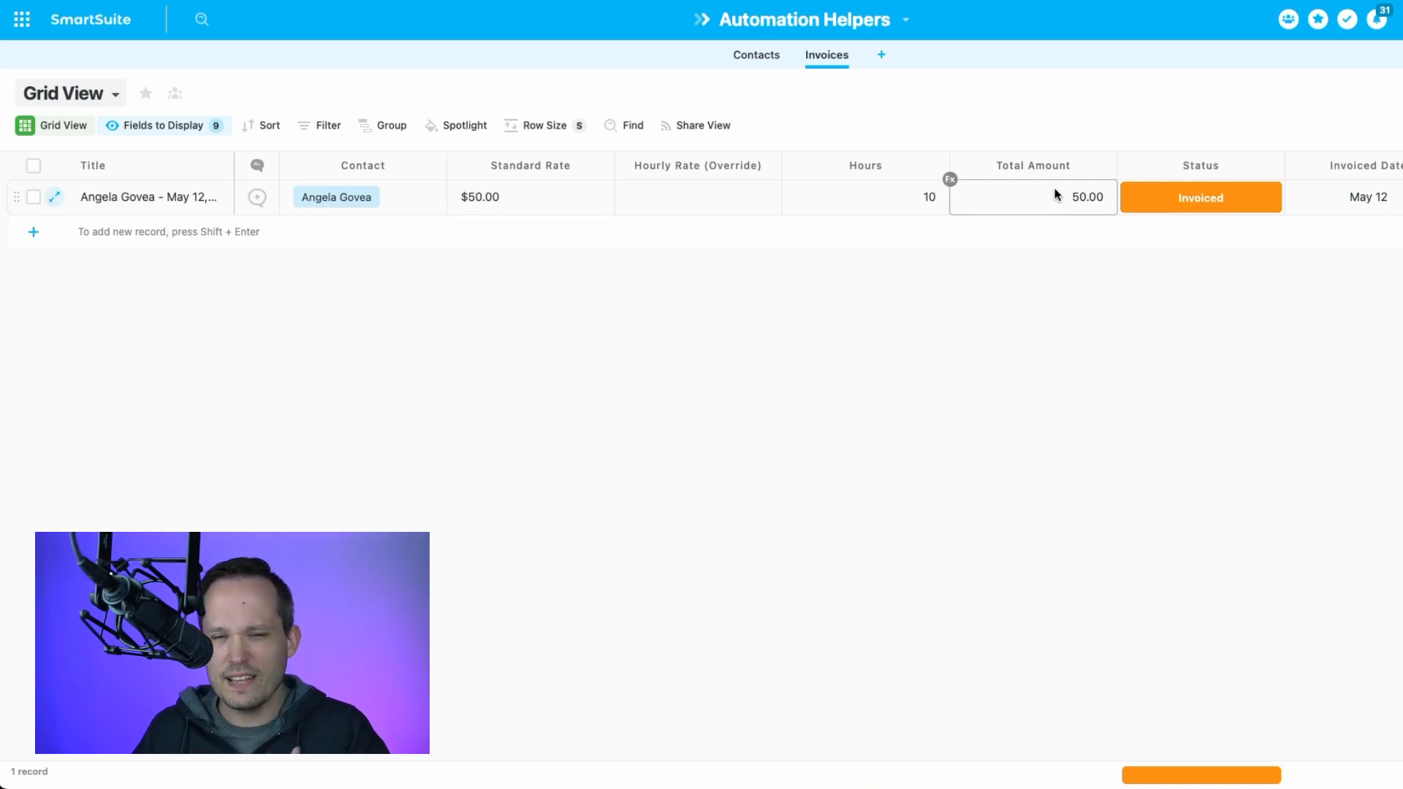
Set the invoice's Hourly Rate (Override) to $75
{"action": "left_click", "coordinate": [753, 203]}
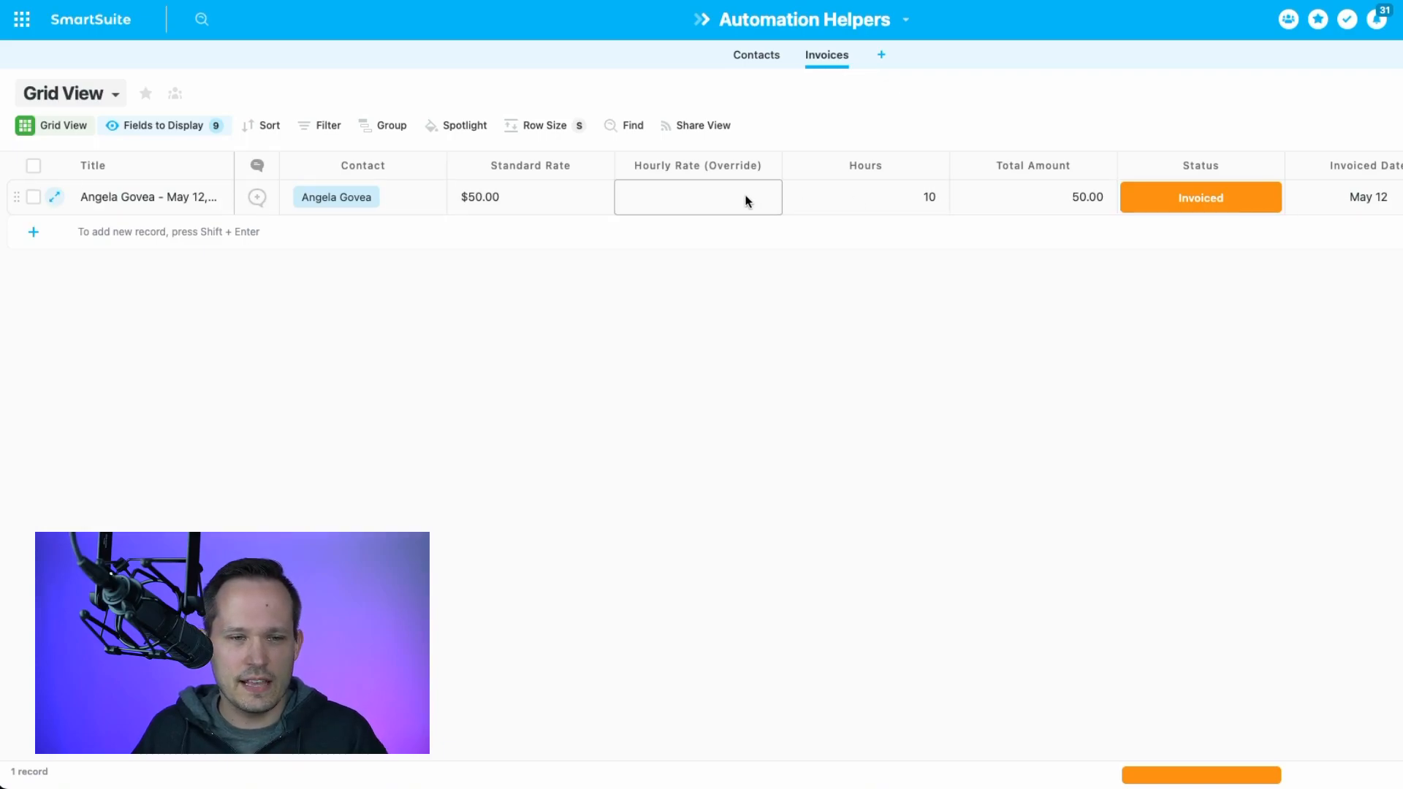
{"action": "left_click", "coordinate": [743, 194]}
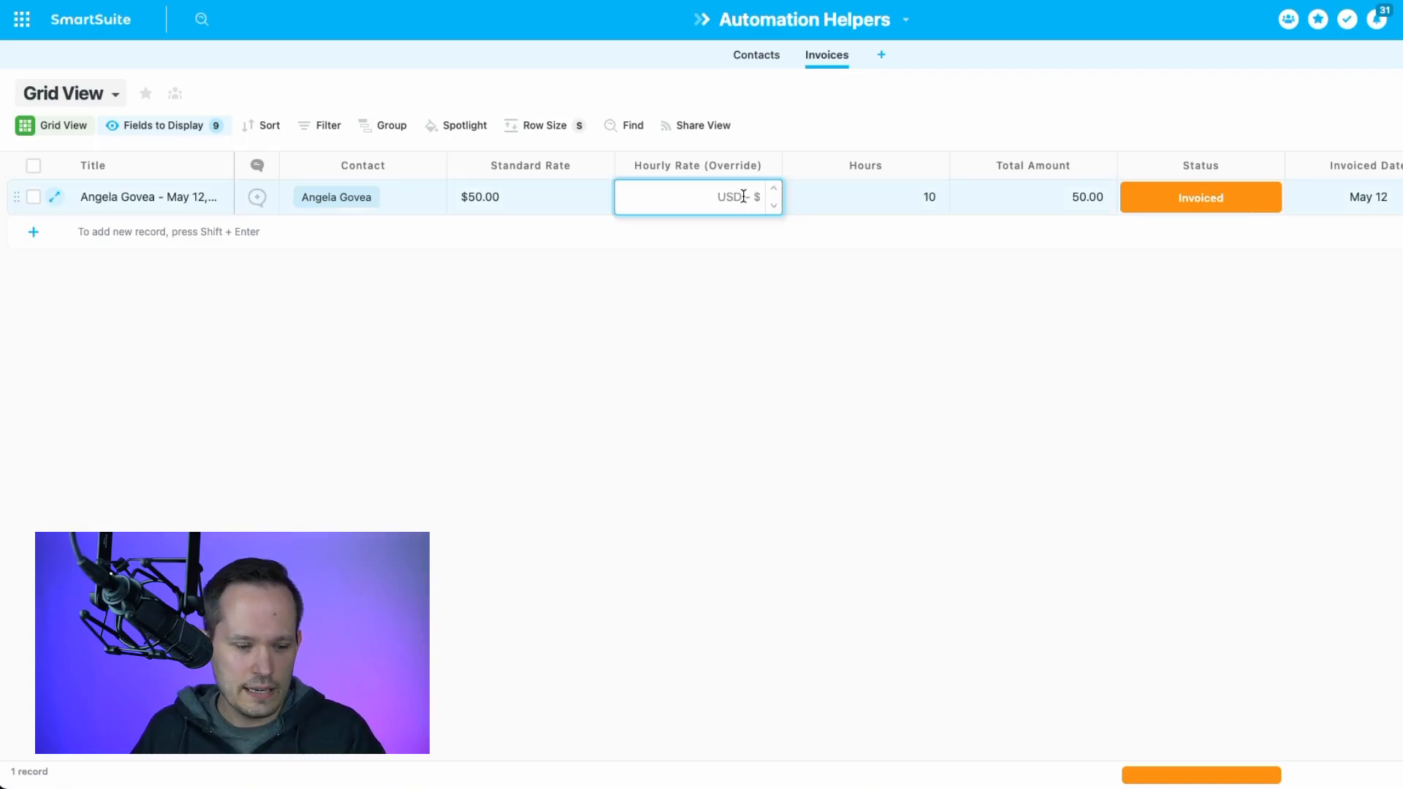
{"action": "type", "text": "75"}
{"action": "left_click", "coordinate": [893, 331]}
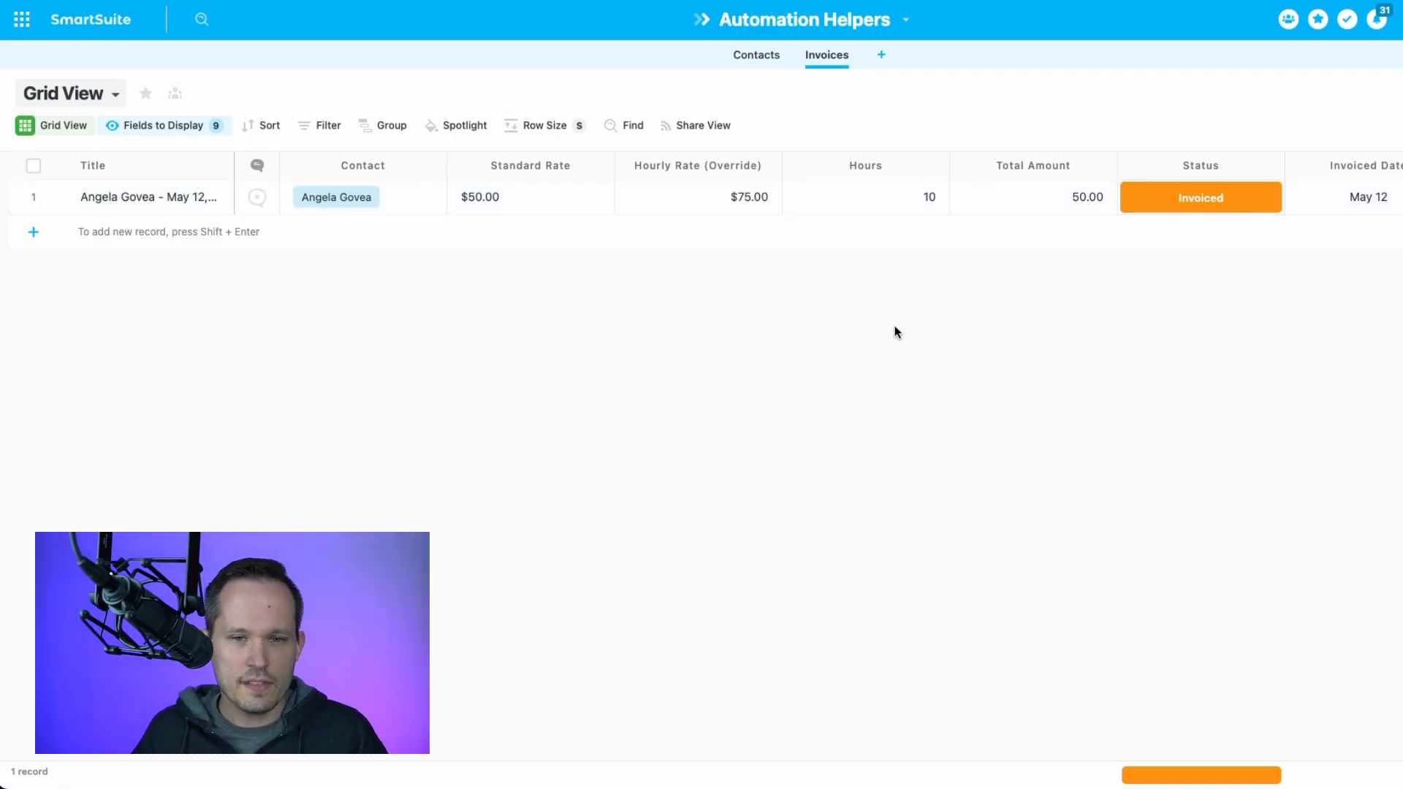
Multiply the Total Amount field's IF formula by [Hours] and update the field
{"action": "left_click", "coordinate": [1107, 168]}
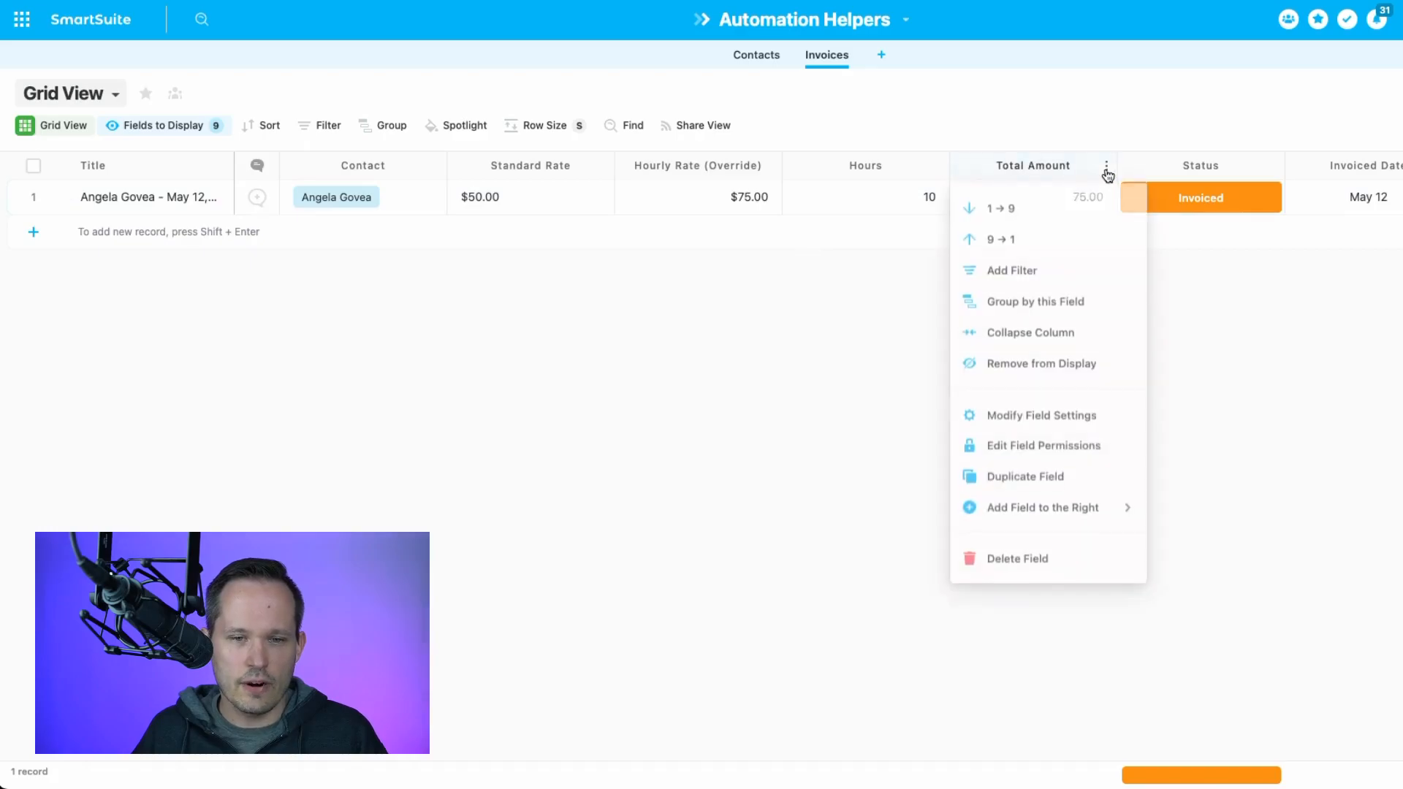
{"action": "left_click", "coordinate": [1043, 411]}
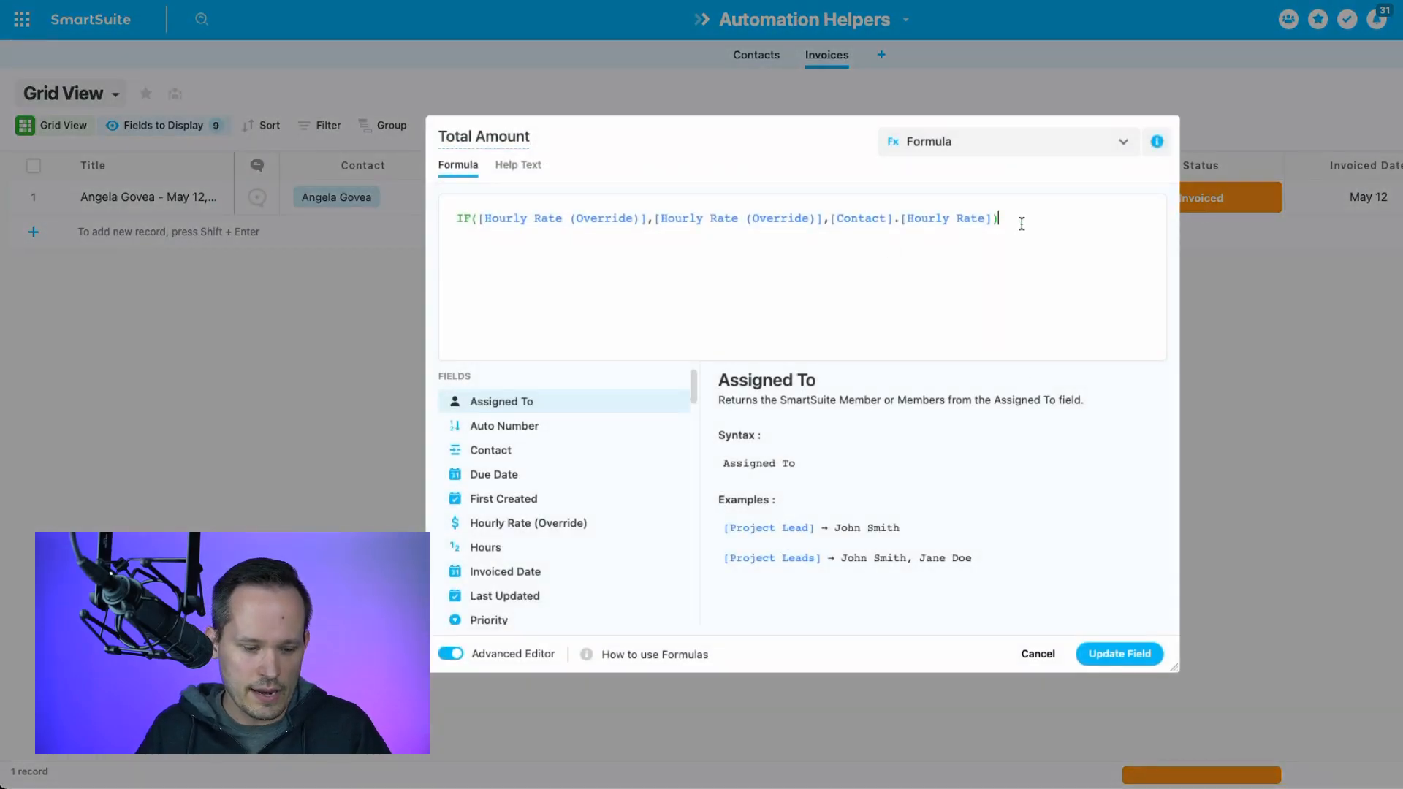
{"action": "type", "text": "*"}
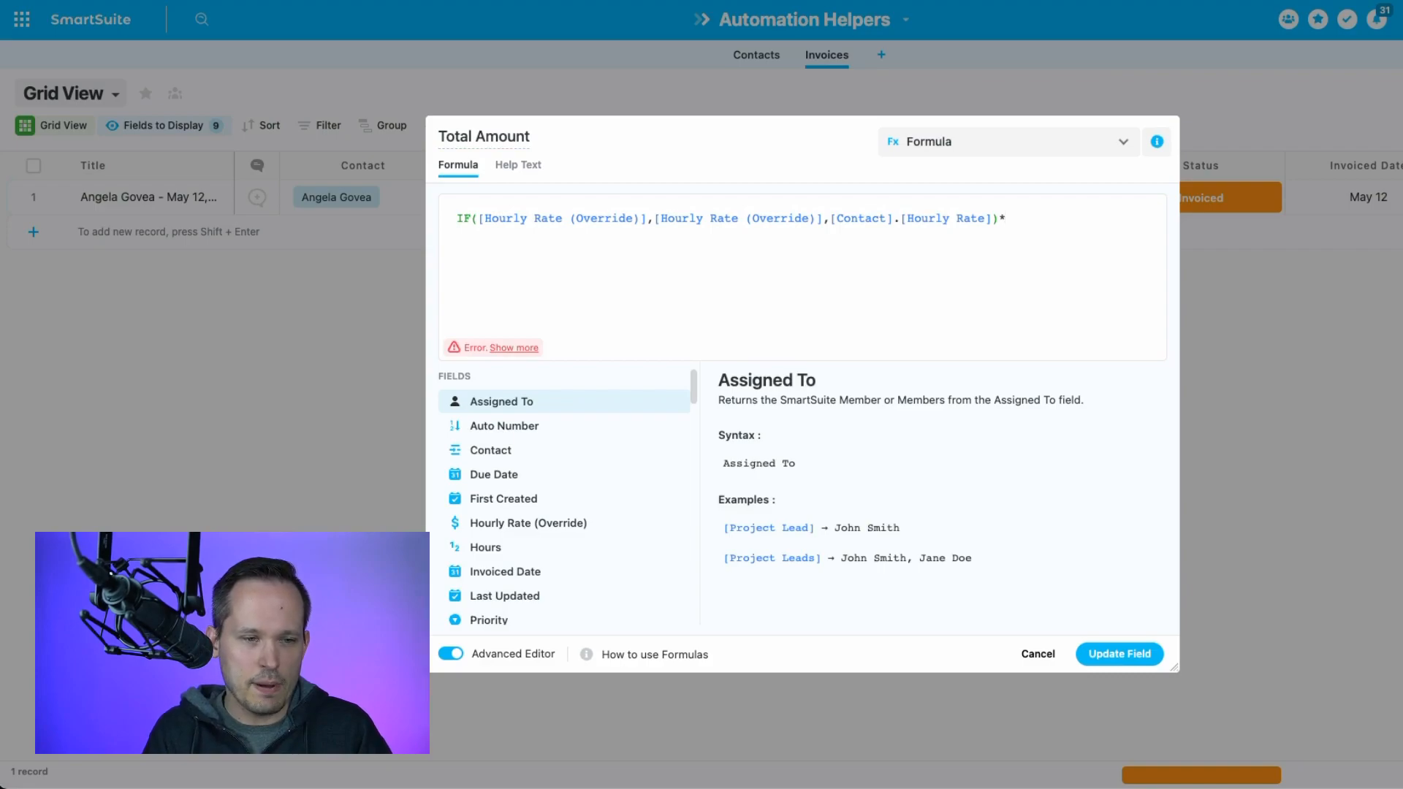
{"action": "type", "text": "hour"}
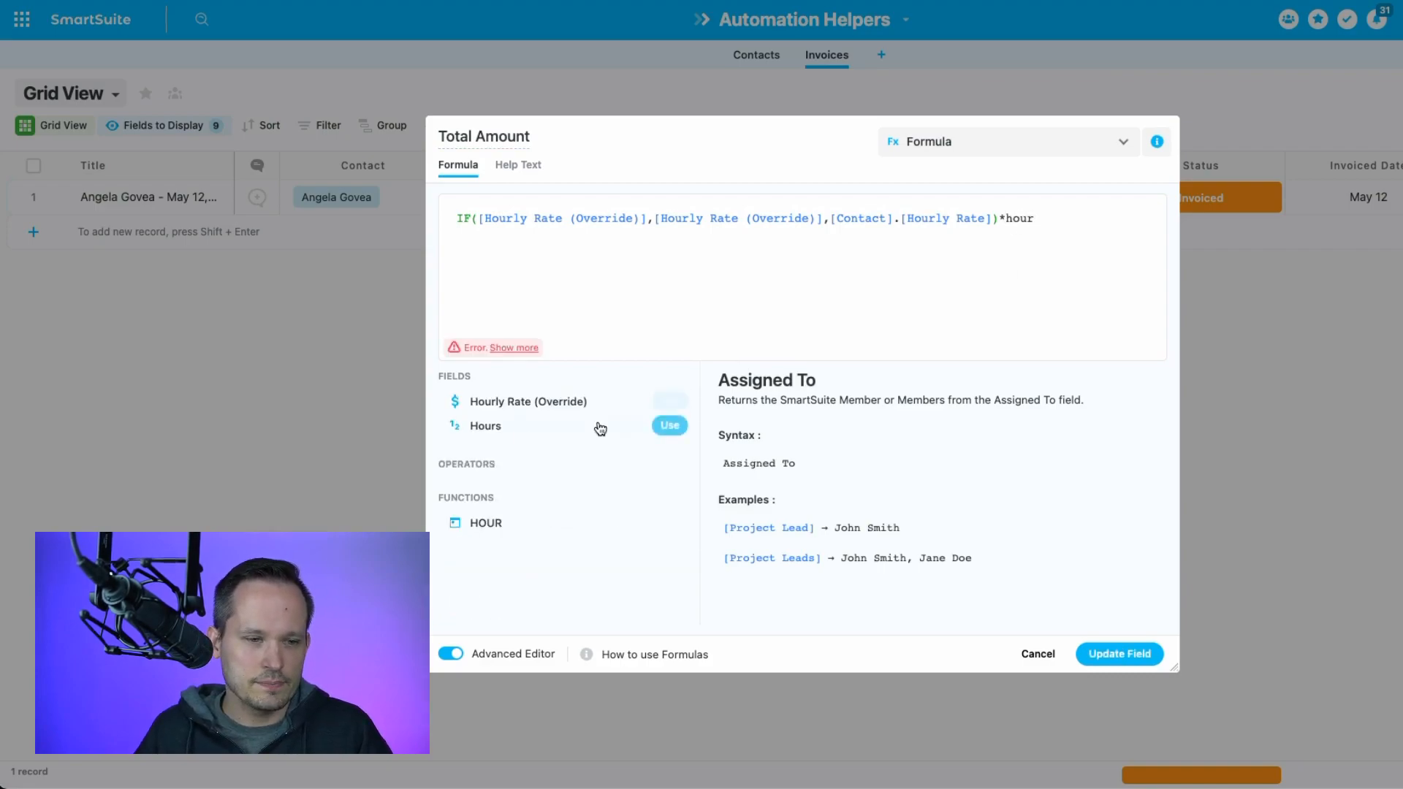
{"action": "left_click", "coordinate": [670, 425]}
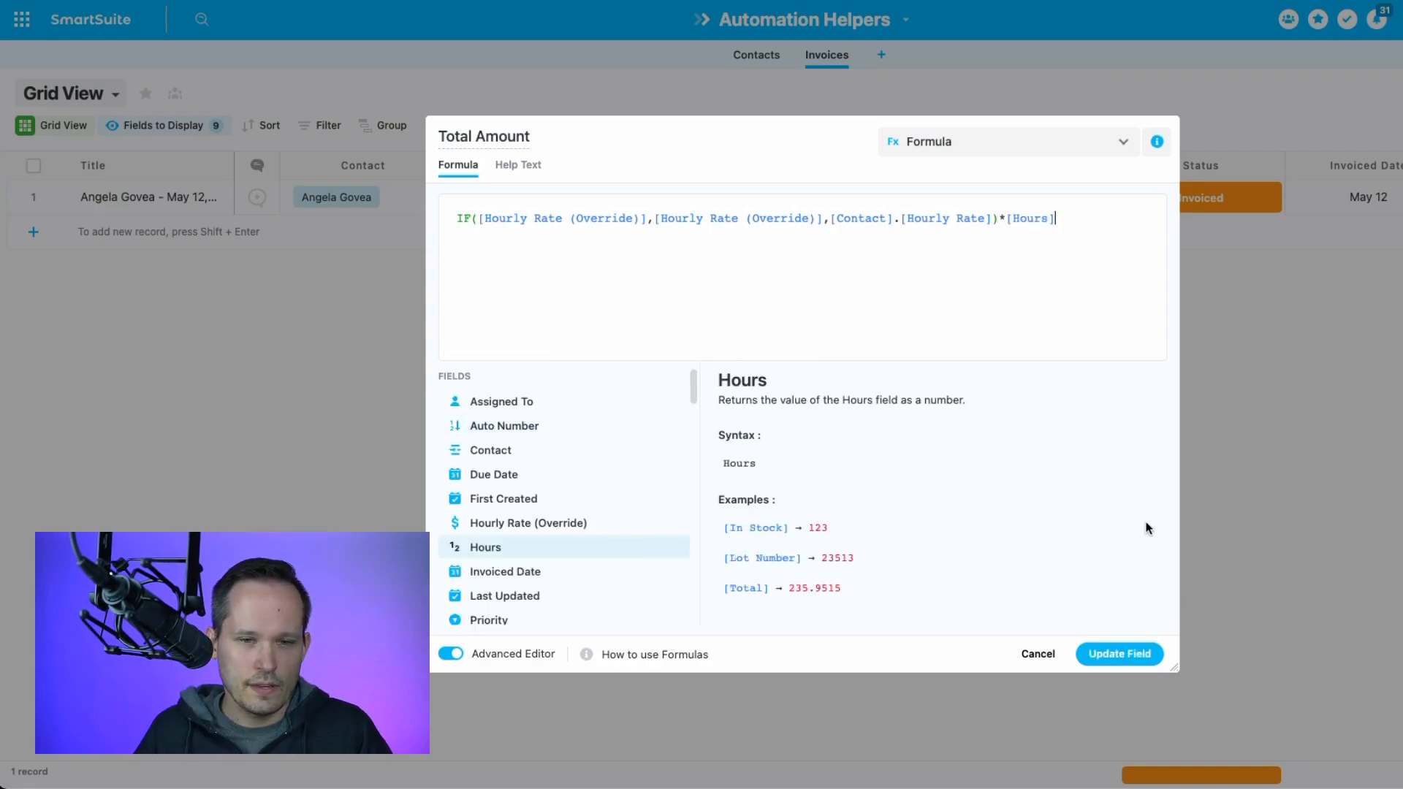
{"action": "left_click", "coordinate": [1118, 643]}
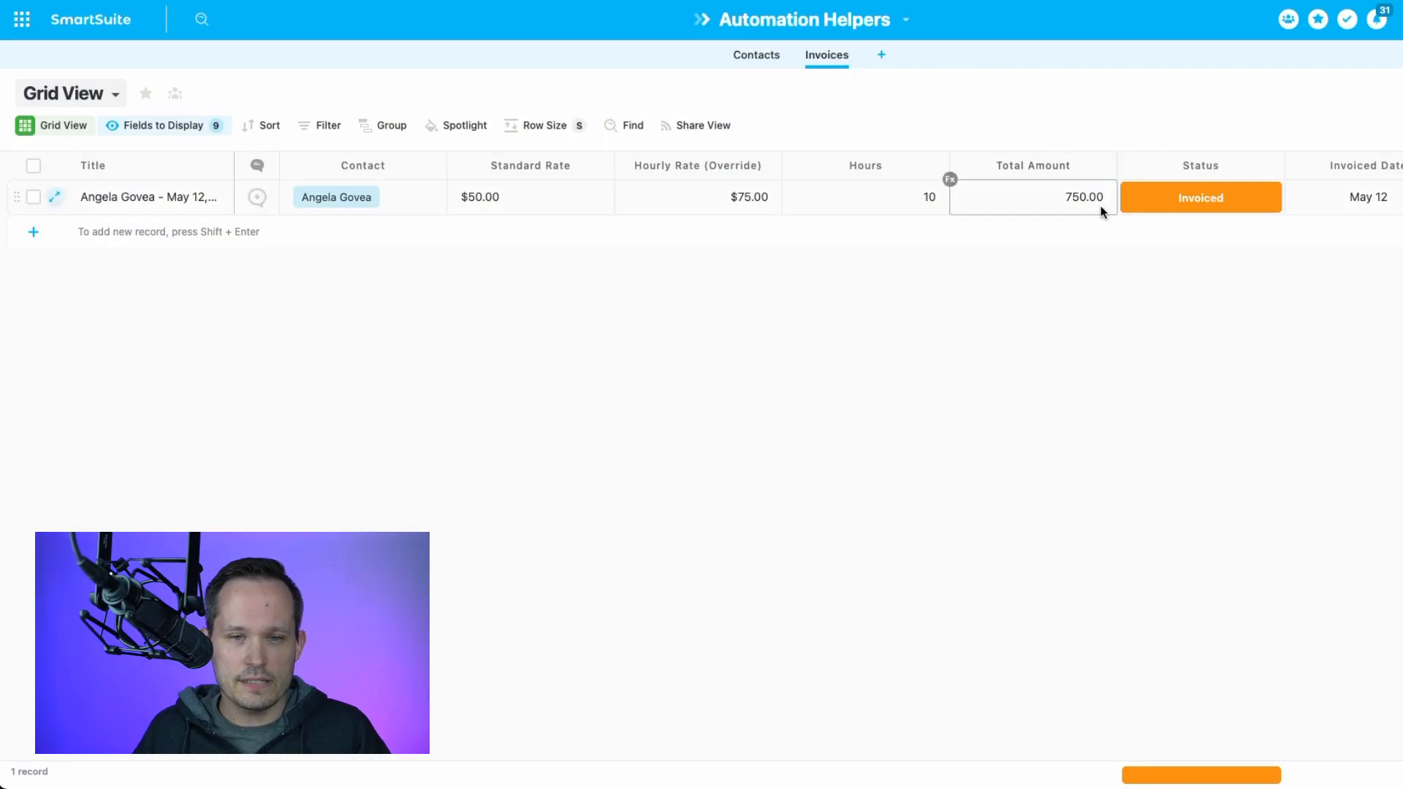
Clear the invoice's Hourly Rate (Override) to test the formula with the contact's standard rate
{"action": "left_click", "coordinate": [761, 201]}
{"action": "double_click", "coordinate": [703, 205]}
{"action": "key", "text": "BackSpace"}
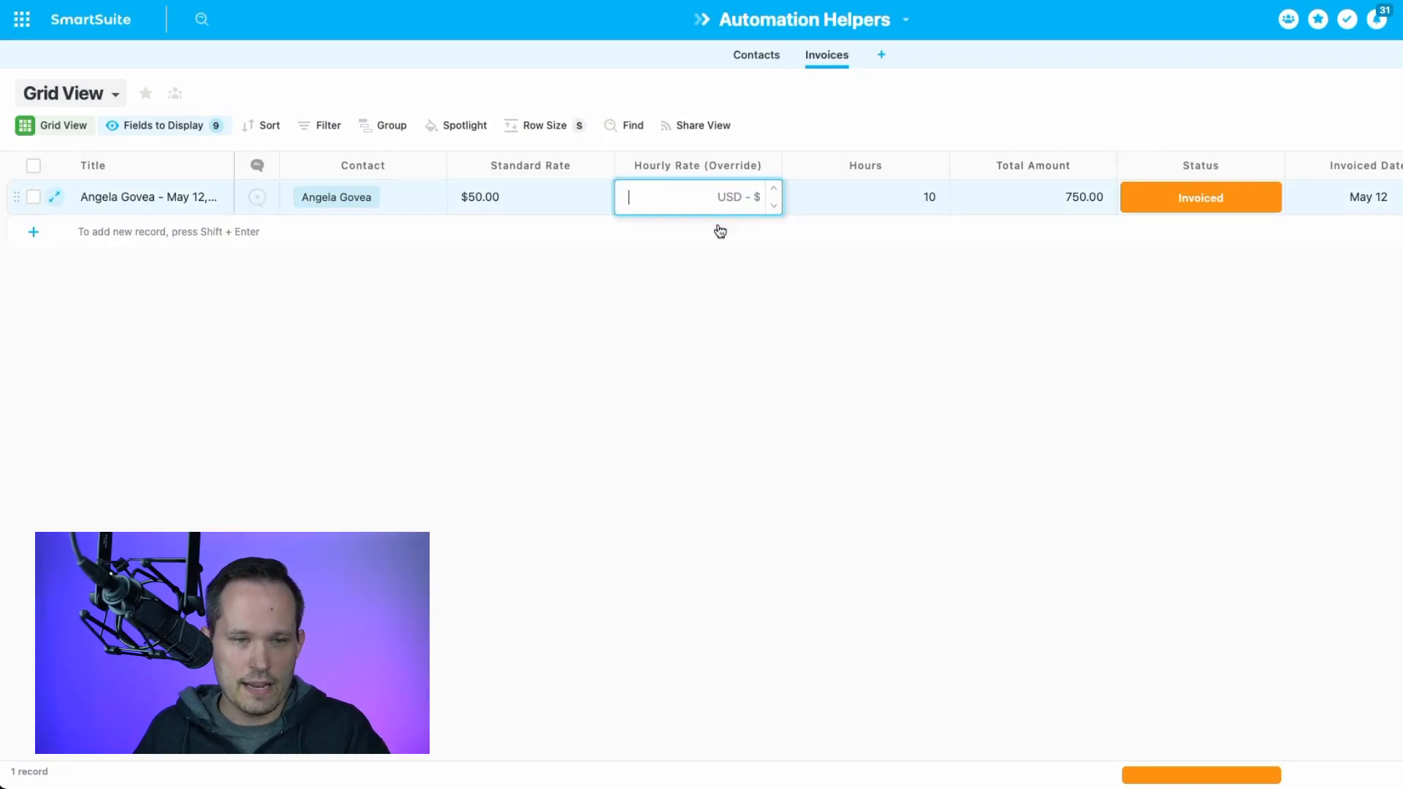
{"action": "left_click", "coordinate": [757, 336]}
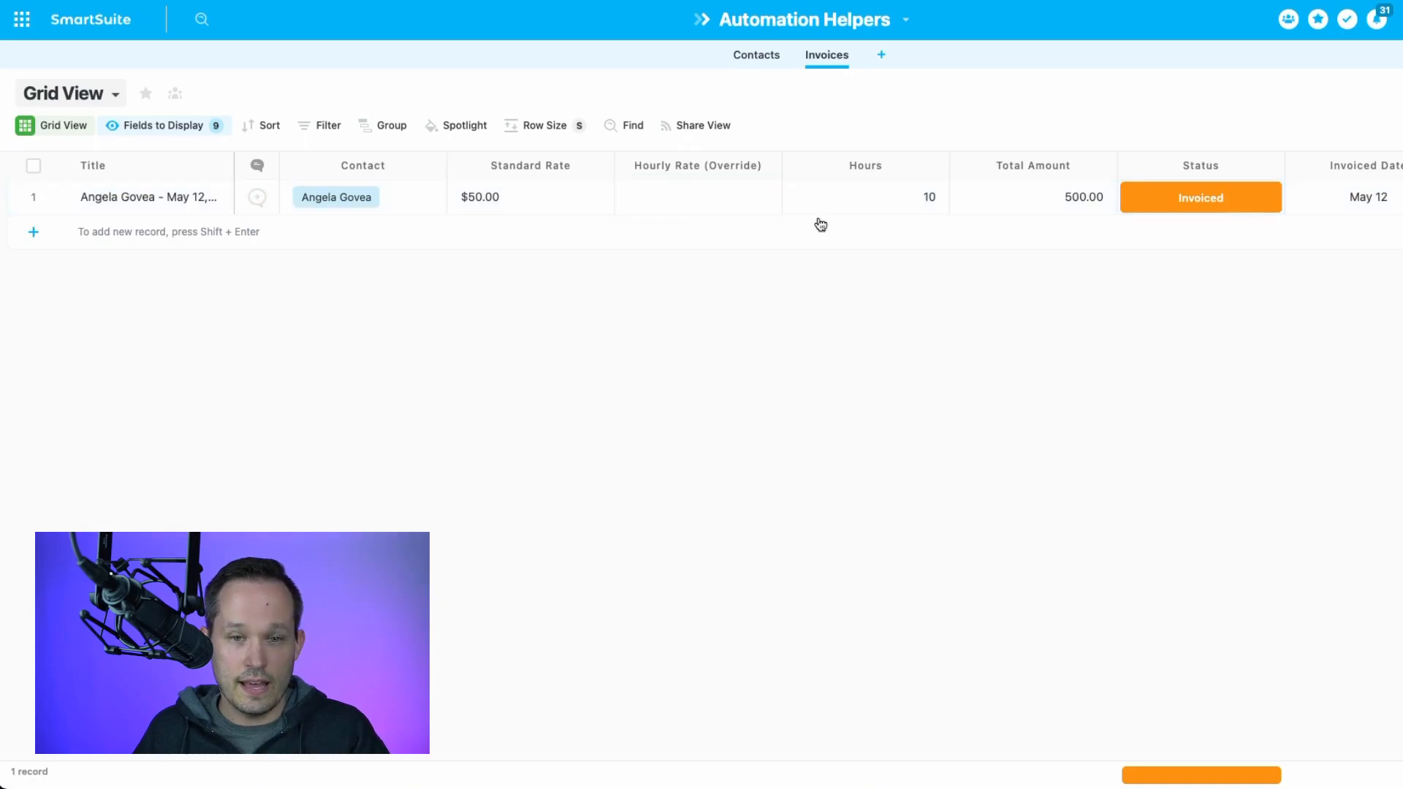
Set the invoice's Hourly Rate (Override) to $85 to test the formula with an override
{"action": "left_click", "coordinate": [745, 197]}
{"action": "left_click", "coordinate": [731, 195]}
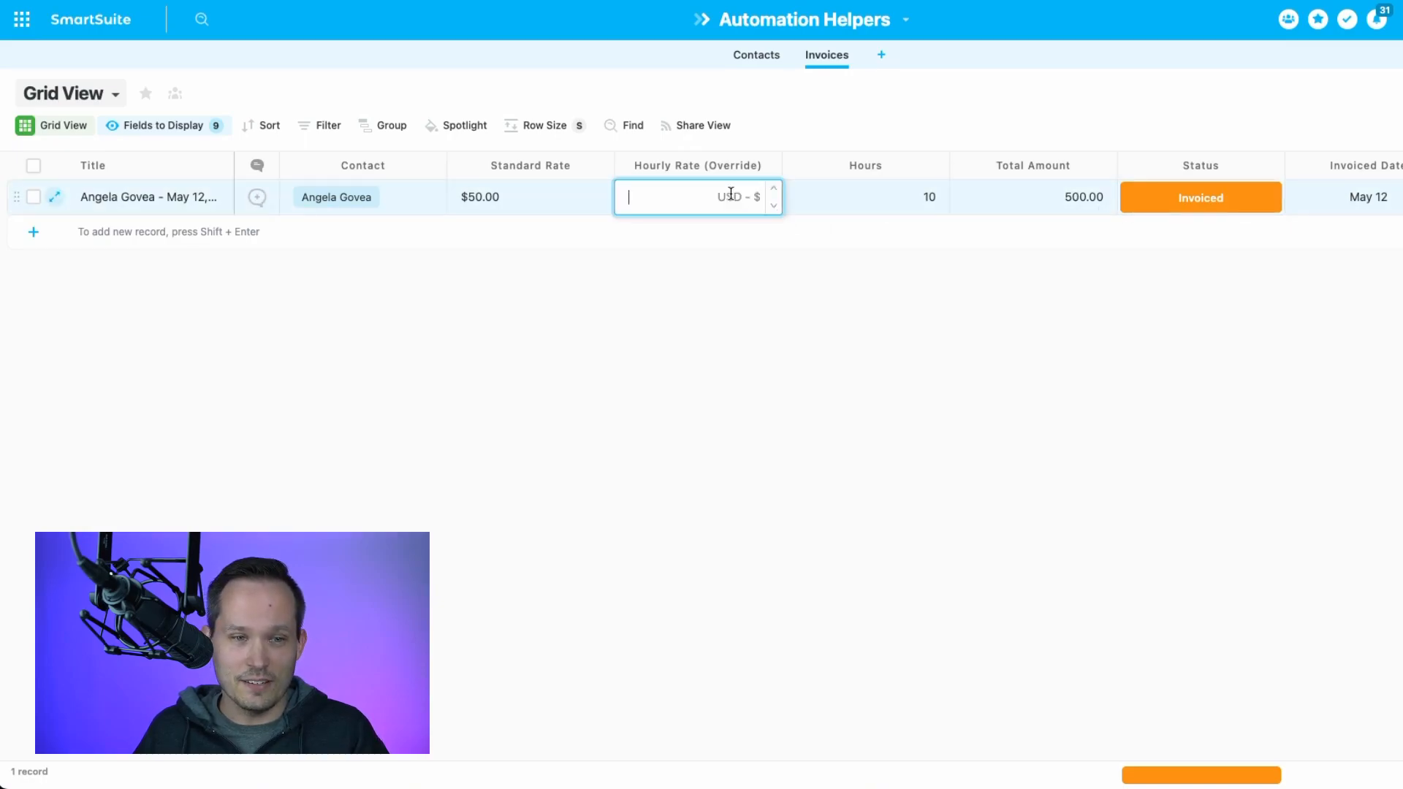
{"action": "type", "text": "85"}
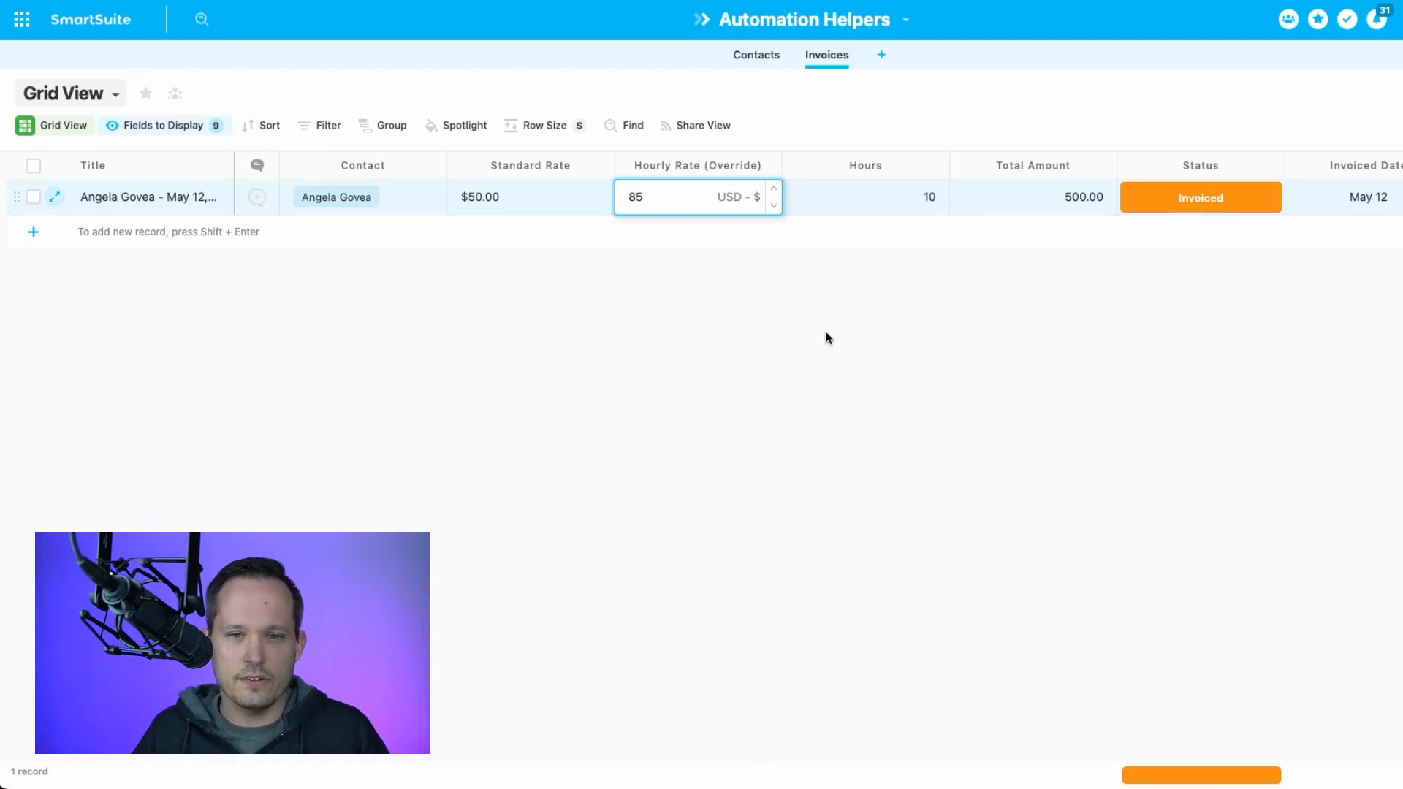
{"action": "left_click", "coordinate": [822, 328]}
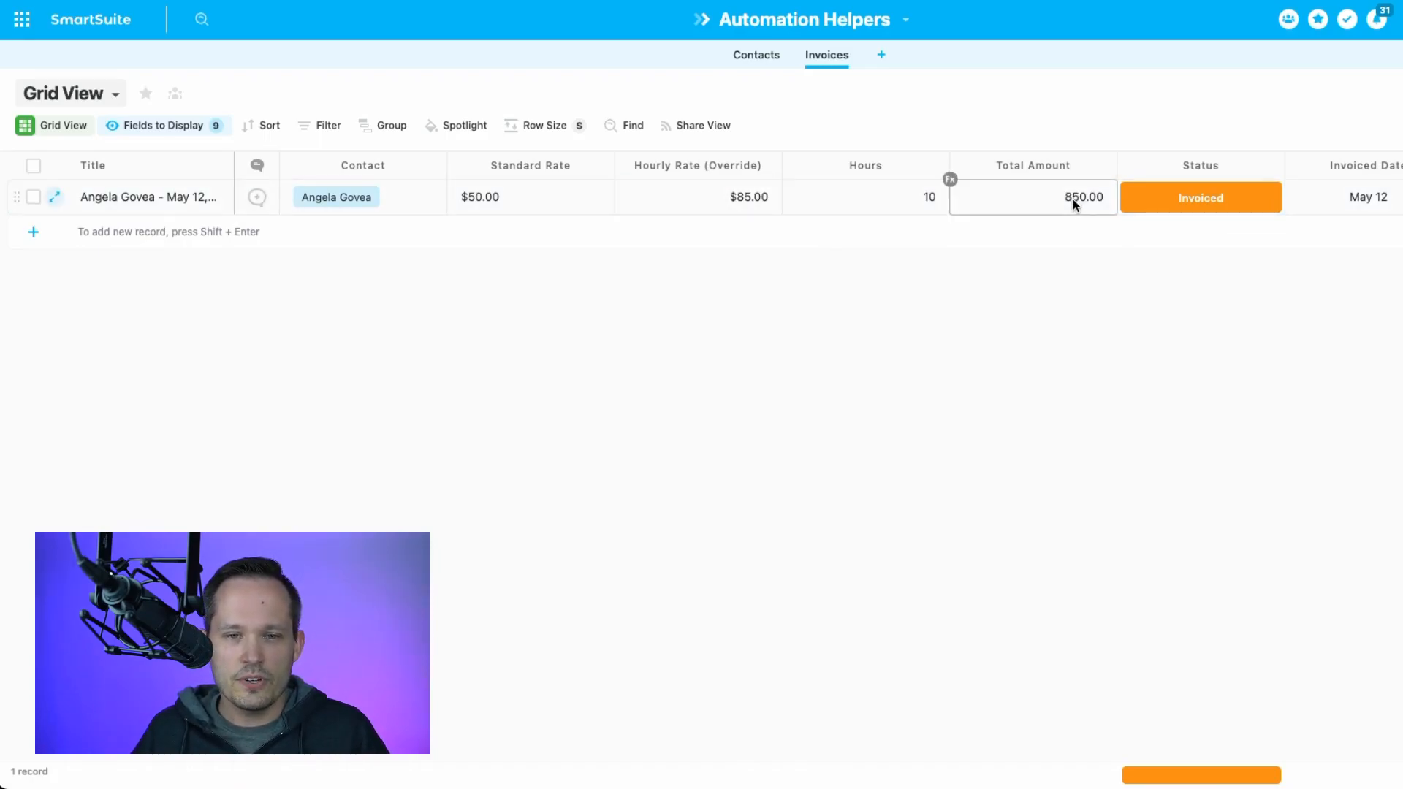